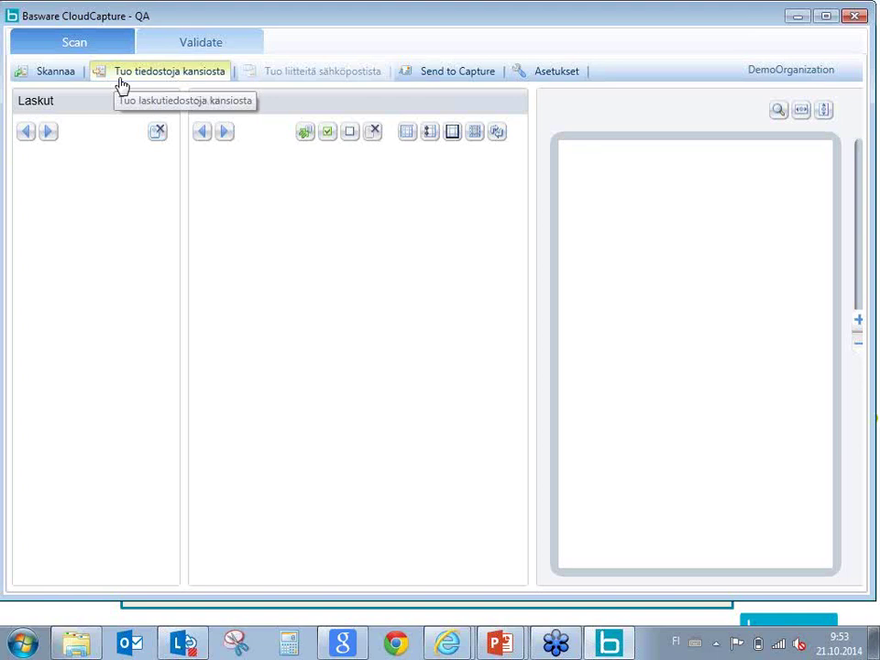
Import two invoice image files from the Cloud Scan QA folder with Tuo tiedostoja kansiosta
{"action": "left_click", "coordinate": [122, 82]}
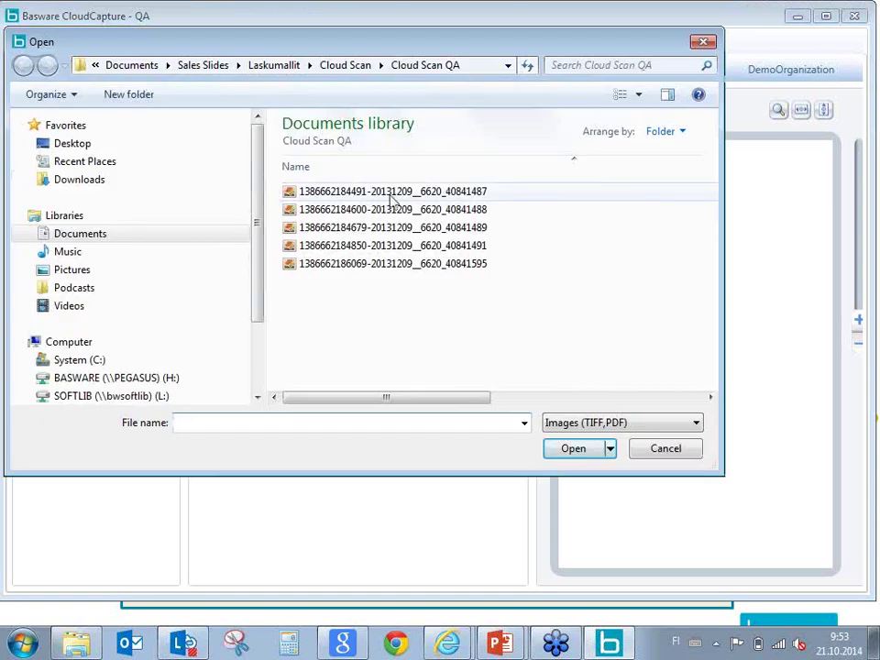
{"action": "left_click", "coordinate": [393, 196]}
{"action": "left_click", "coordinate": [393, 210], "text": "ctrl"}
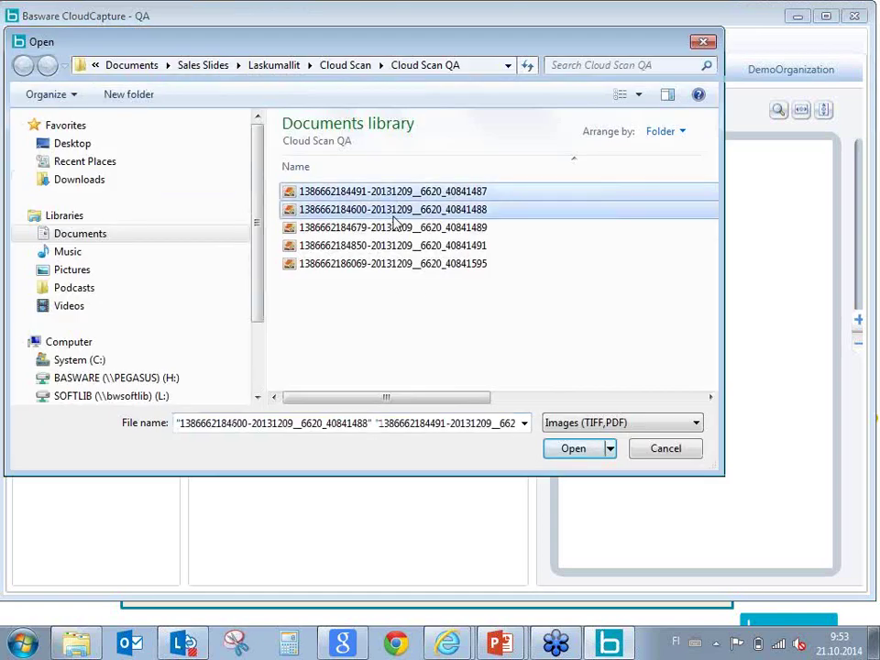
{"action": "left_click", "coordinate": [571, 449]}
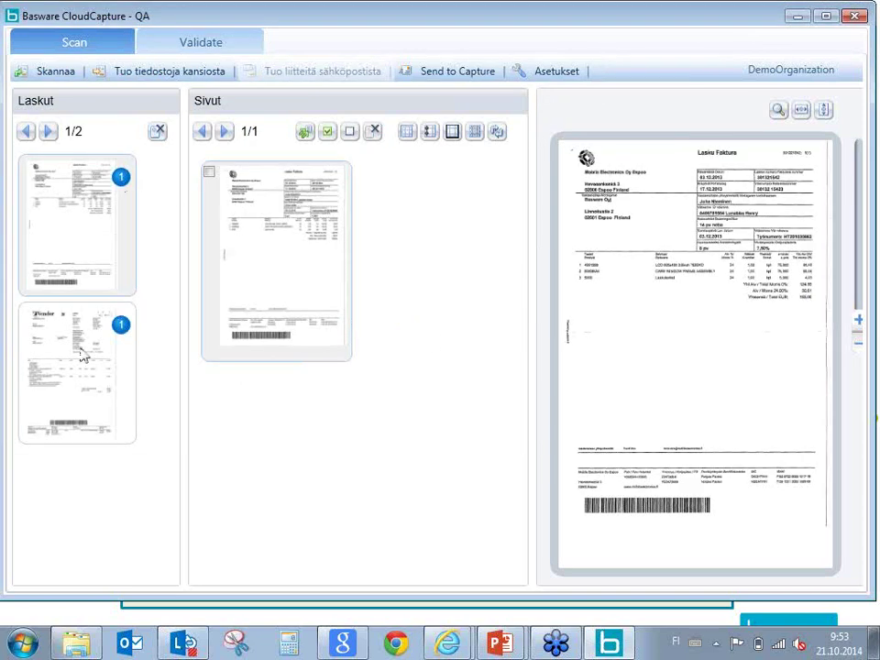
Compare both invoices, zoom into the first invoice's header, then fit the whole page
{"action": "left_click", "coordinate": [82, 356]}
{"action": "left_click", "coordinate": [55, 188]}
{"action": "left_click", "coordinate": [114, 392]}
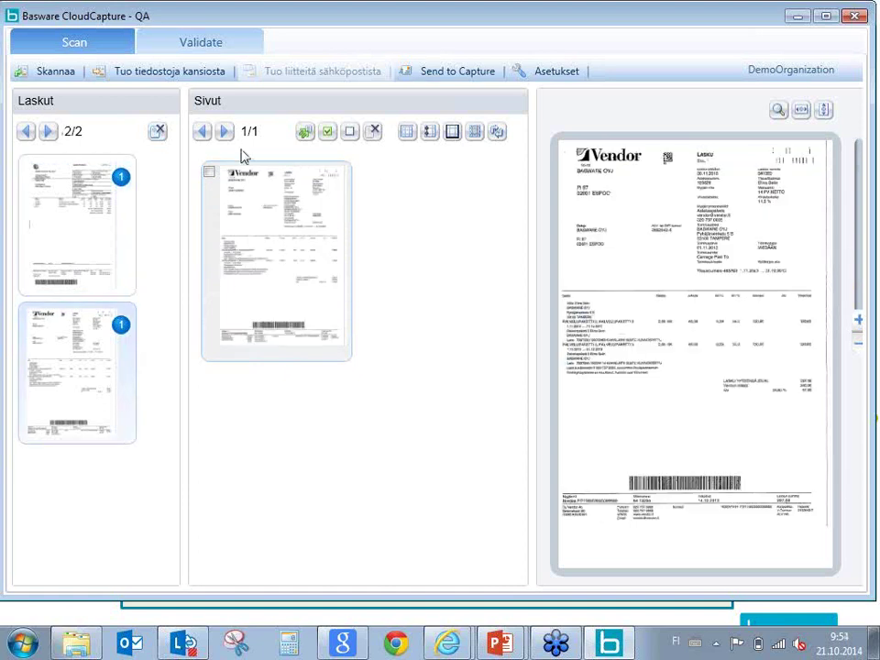
{"action": "left_click", "coordinate": [83, 264]}
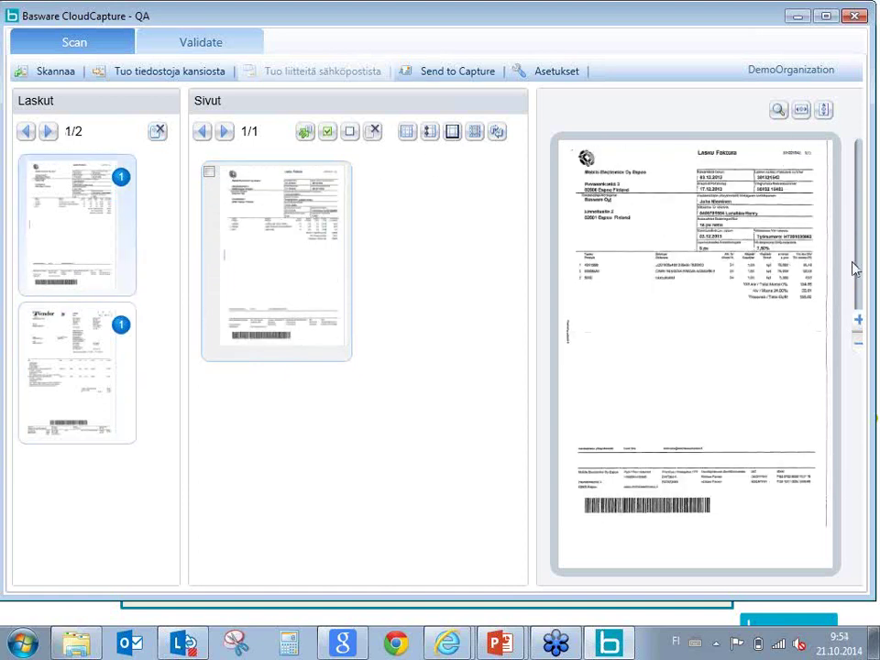
{"action": "left_click", "coordinate": [858, 319]}
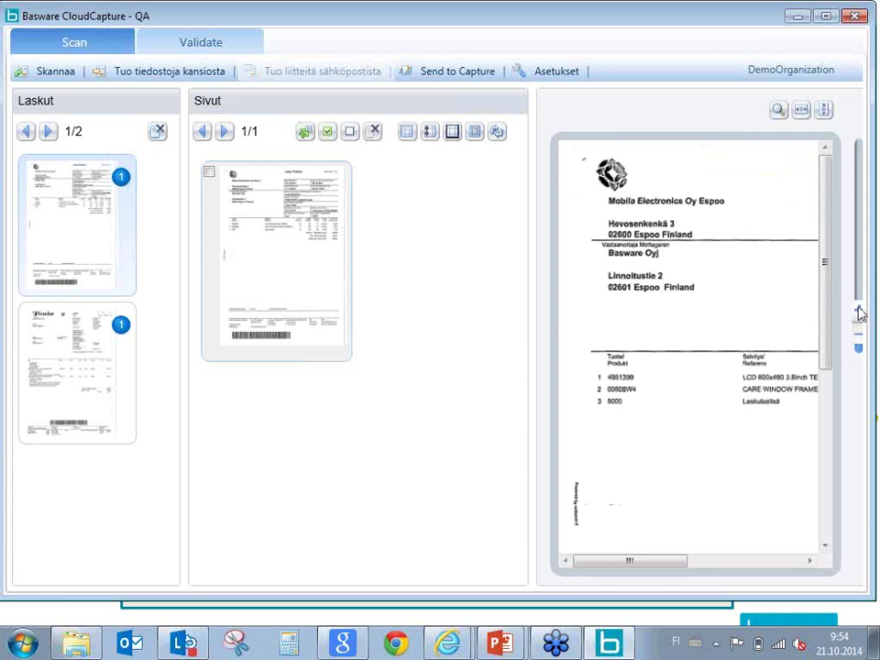
{"action": "left_click", "coordinate": [860, 315]}
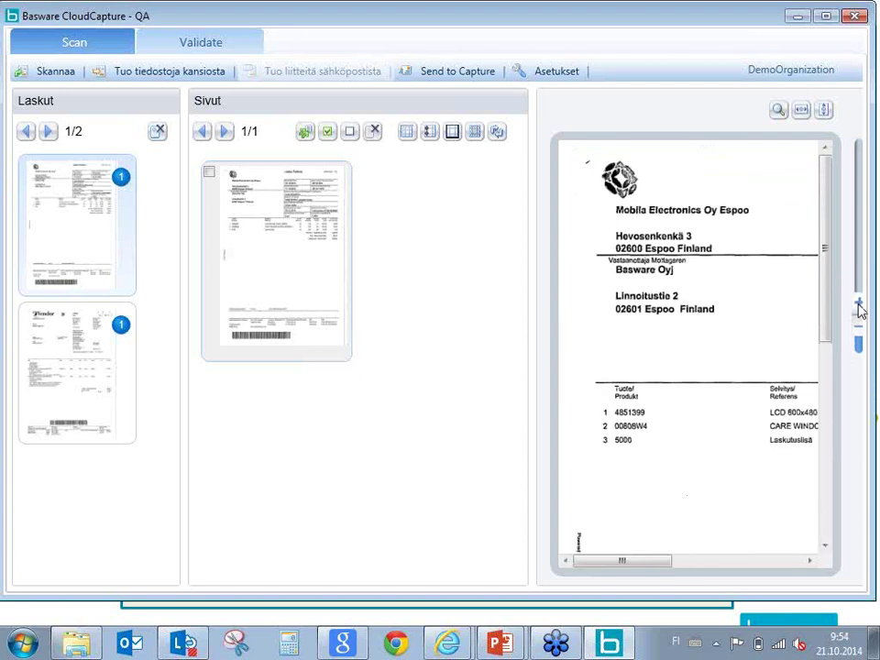
{"action": "left_click", "coordinate": [491, 135]}
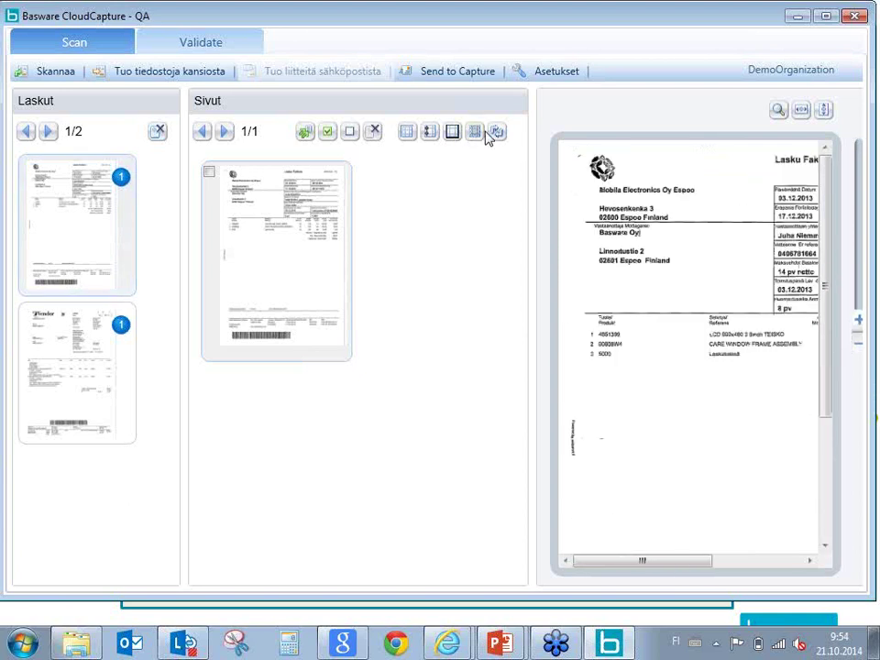
{"action": "left_click", "coordinate": [453, 133]}
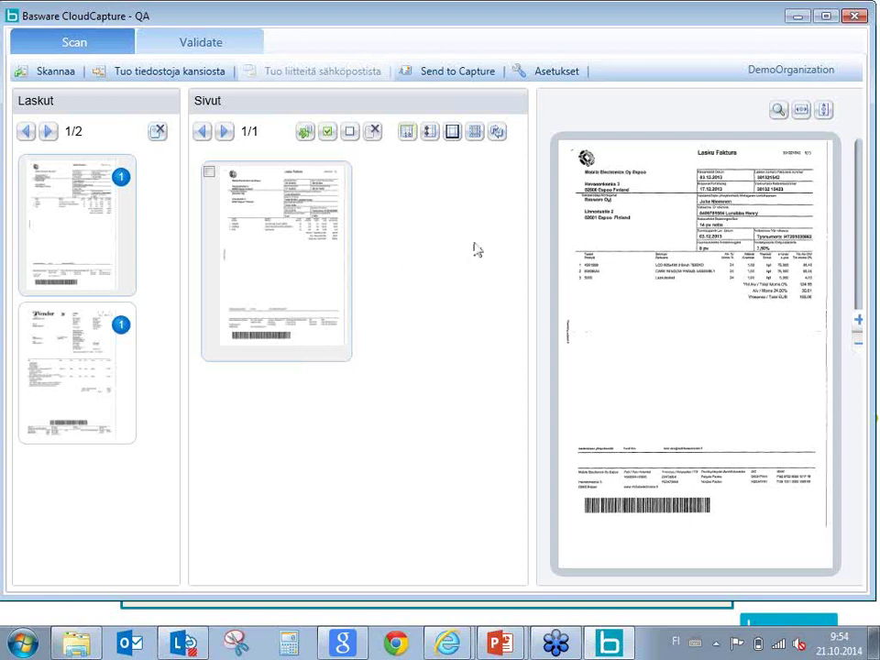
Straighten the skewed Vendor invoice page with Suorista sivuja, then show the first invoice
{"action": "left_click", "coordinate": [97, 337]}
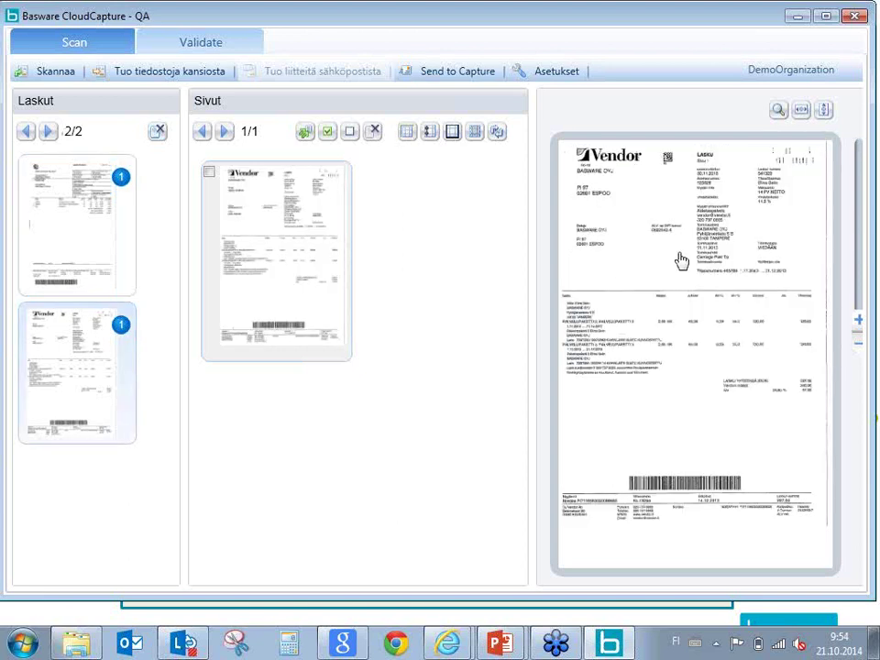
{"action": "left_click", "coordinate": [406, 135]}
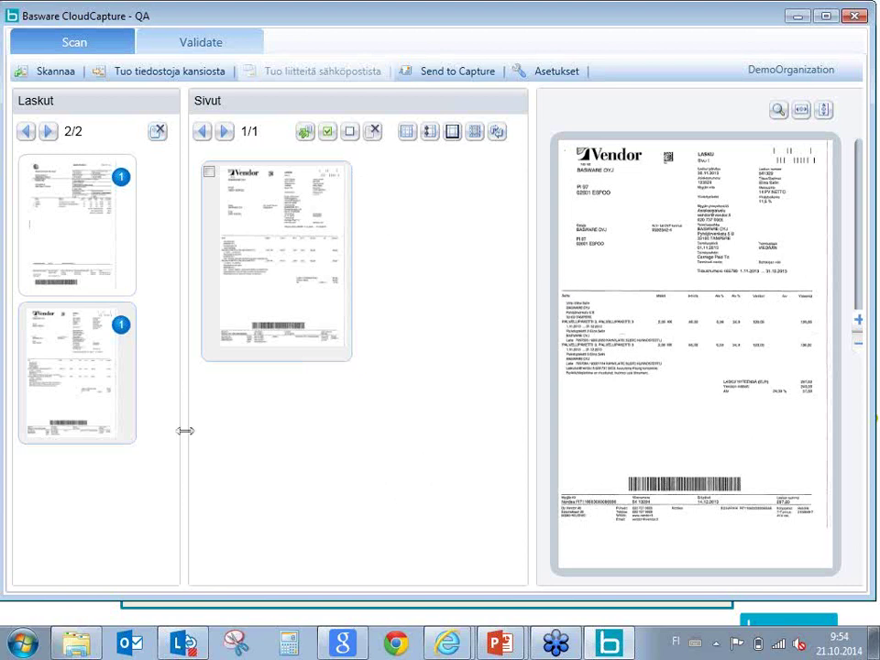
{"action": "left_click", "coordinate": [37, 194]}
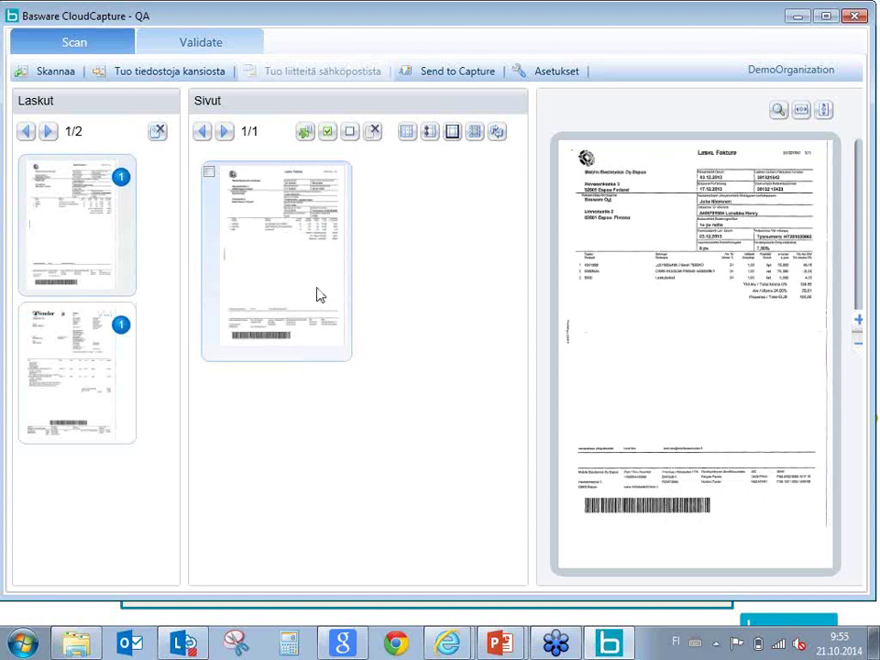
Send both invoices to Capture and confirm with OK in the Vahvistus dialog
{"action": "left_click", "coordinate": [451, 79]}
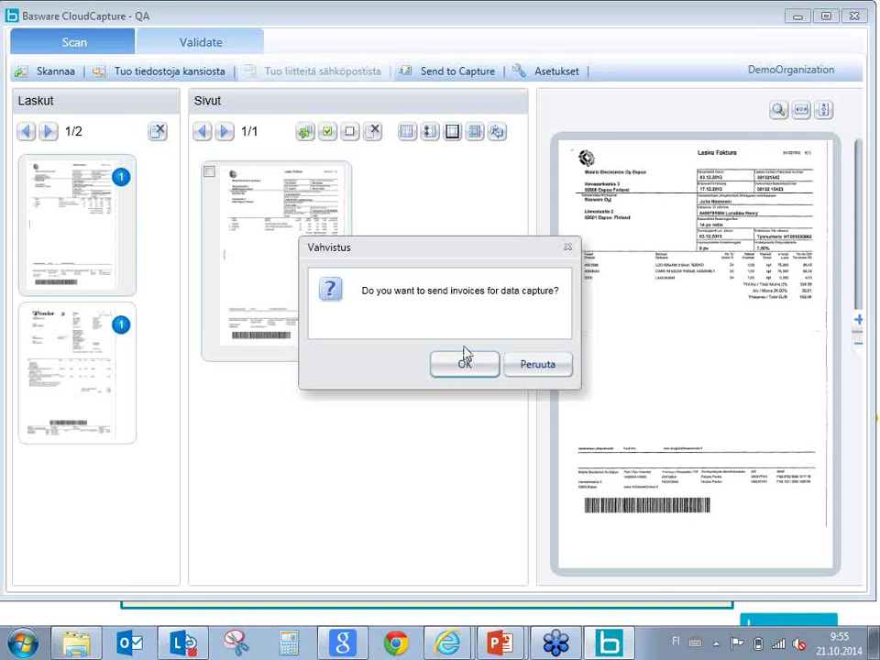
{"action": "left_click", "coordinate": [465, 363]}
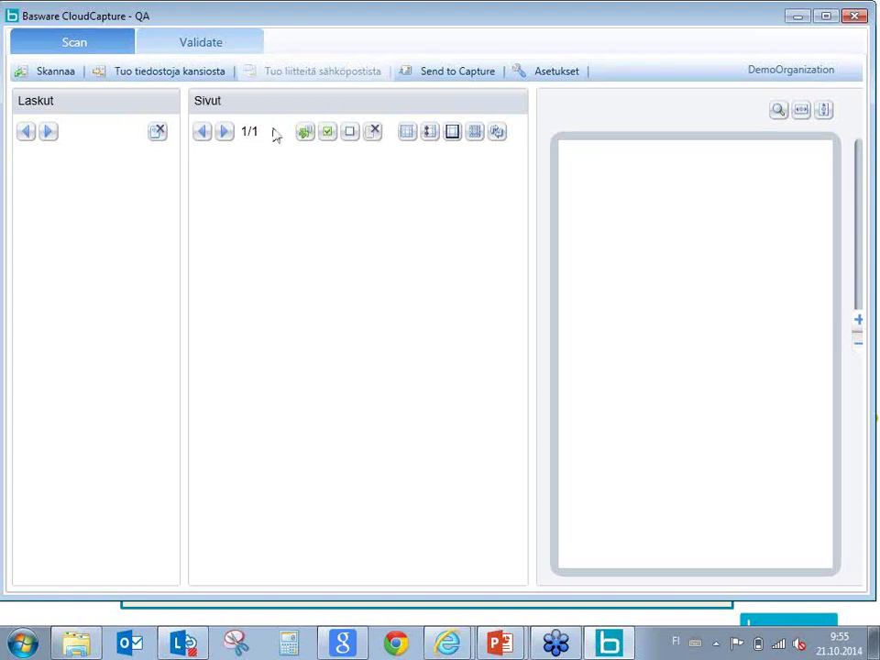
In Validate, check the invoice date, company, invoice number and gross sum against the image
{"action": "left_click", "coordinate": [196, 46]}
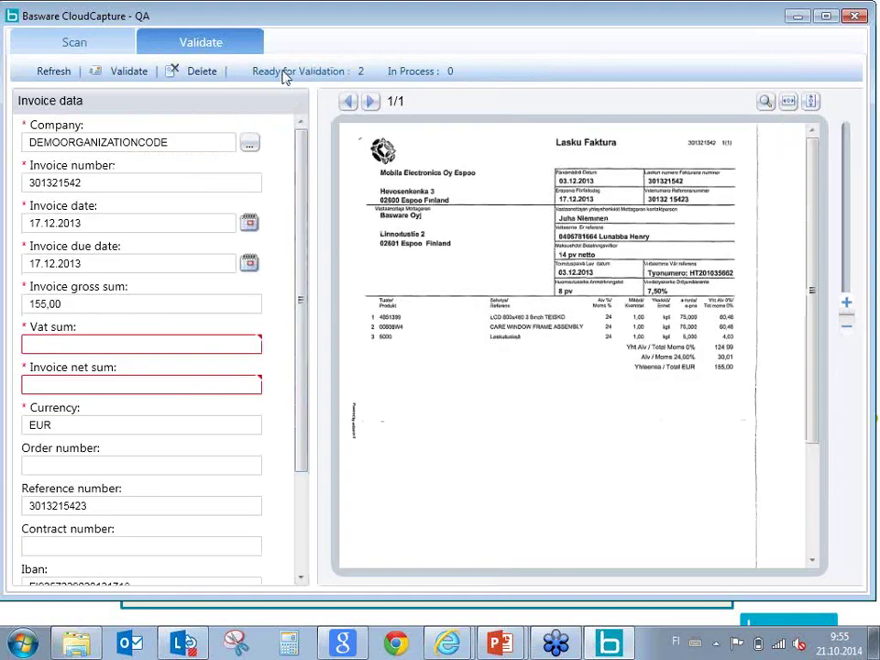
{"action": "left_click", "coordinate": [91, 221]}
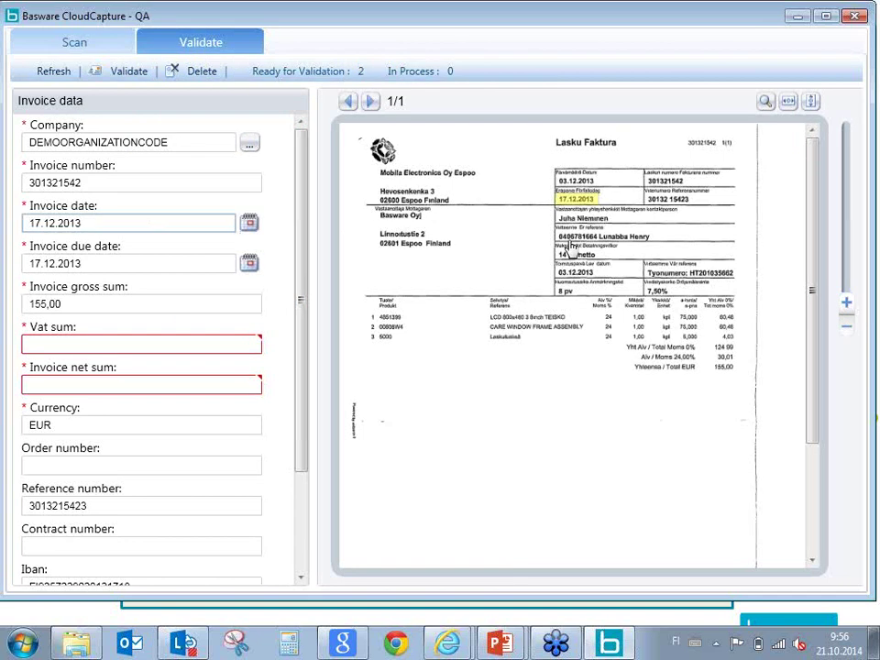
{"action": "left_click", "coordinate": [205, 144]}
{"action": "left_click", "coordinate": [156, 180]}
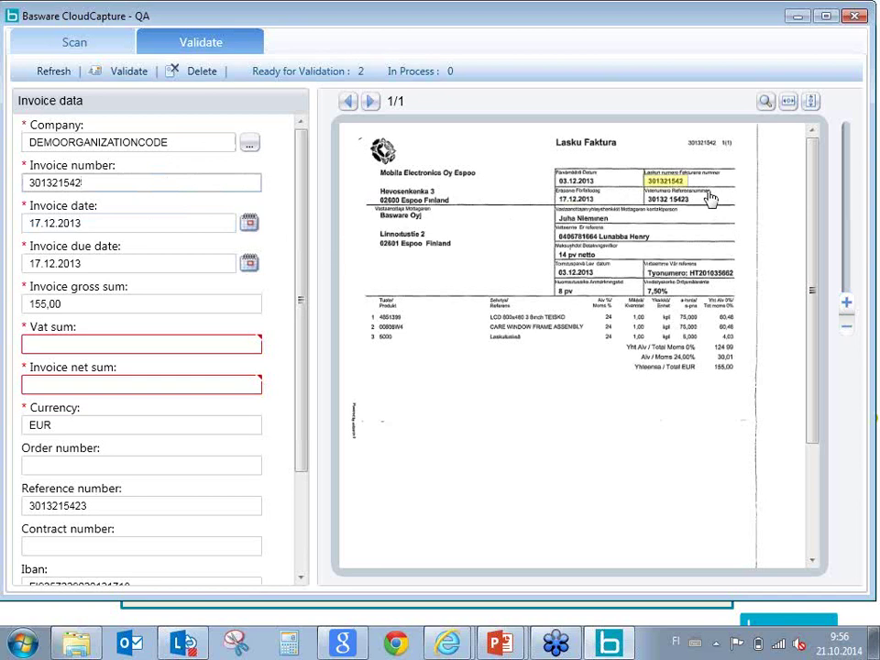
{"action": "left_click", "coordinate": [161, 306]}
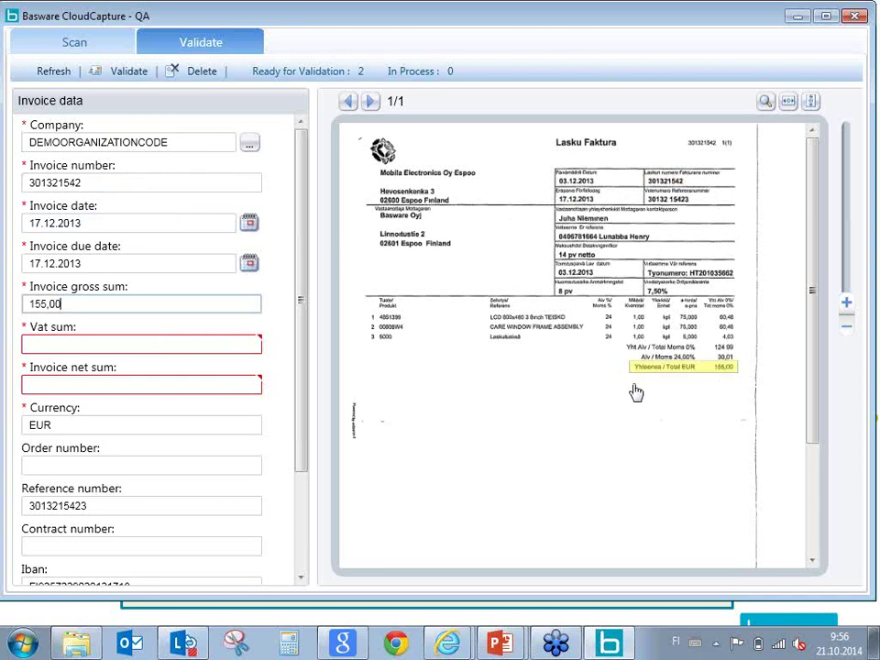
Check the Iban, BIC and VAT Id values against their highlighted spots on the invoice
{"action": "scroll", "coordinate": [87, 427], "scroll_direction": "down", "scroll_amount": 2}
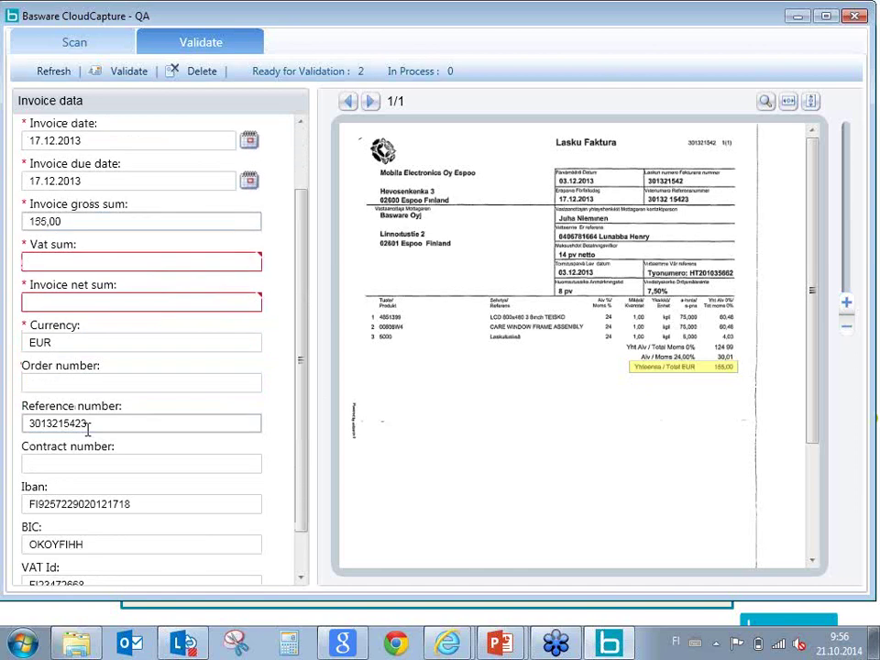
{"action": "scroll", "coordinate": [88, 427], "scroll_direction": "down", "scroll_amount": 1}
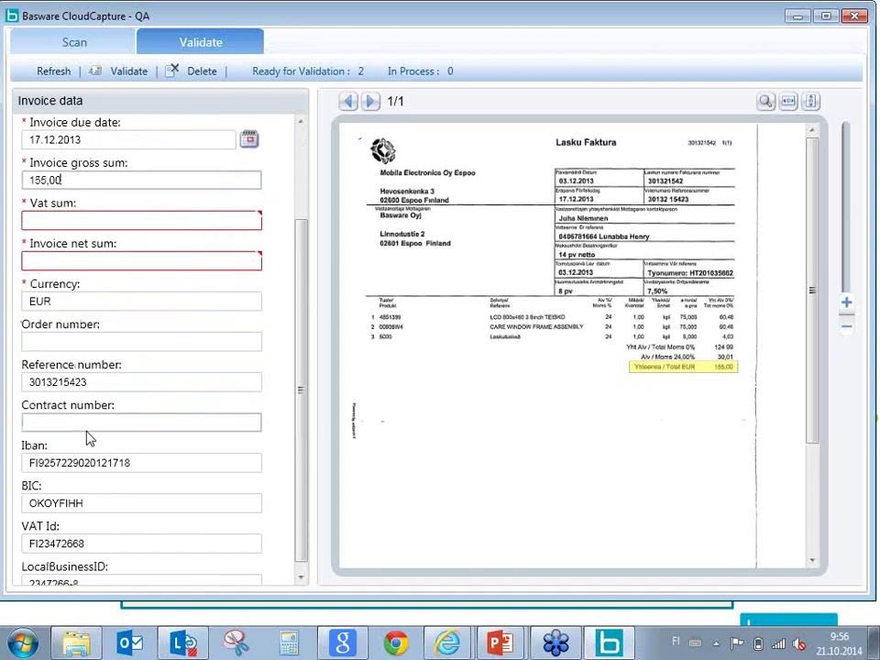
{"action": "left_click", "coordinate": [151, 466]}
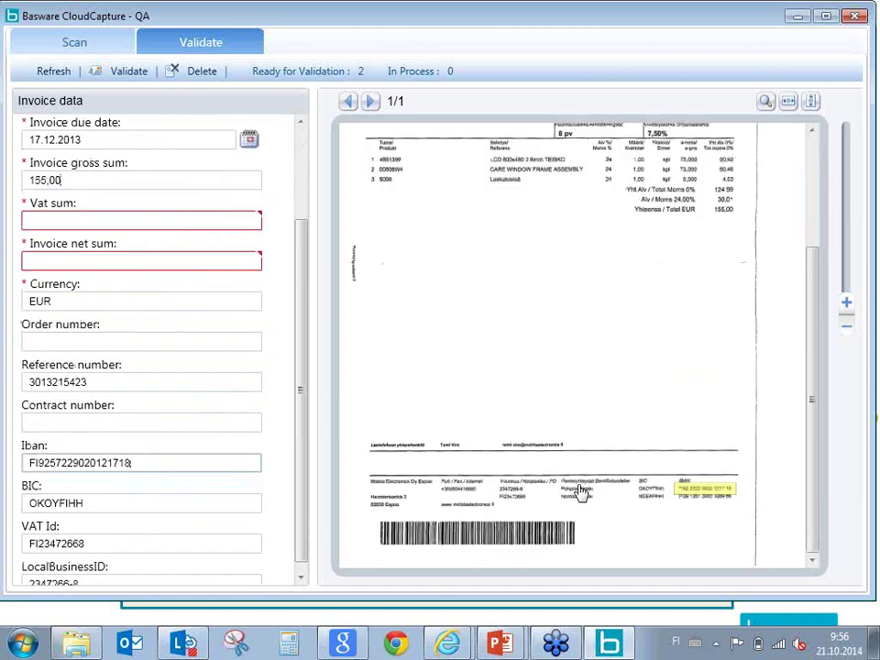
{"action": "left_click", "coordinate": [106, 505]}
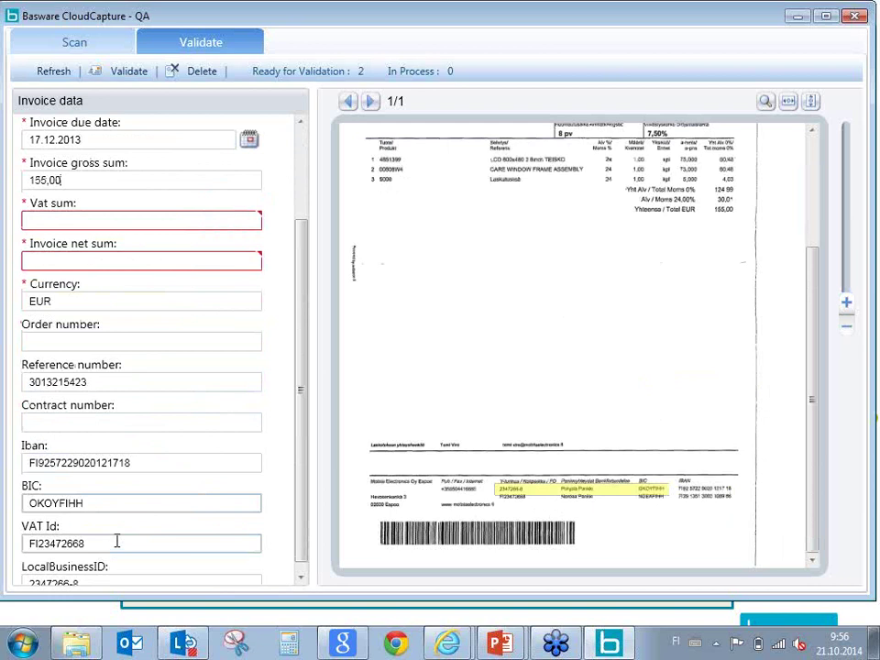
{"action": "left_click", "coordinate": [116, 542]}
{"action": "scroll", "coordinate": [138, 554], "scroll_direction": "down", "scroll_amount": 1}
{"action": "scroll", "coordinate": [138, 551], "scroll_direction": "up", "scroll_amount": 3}
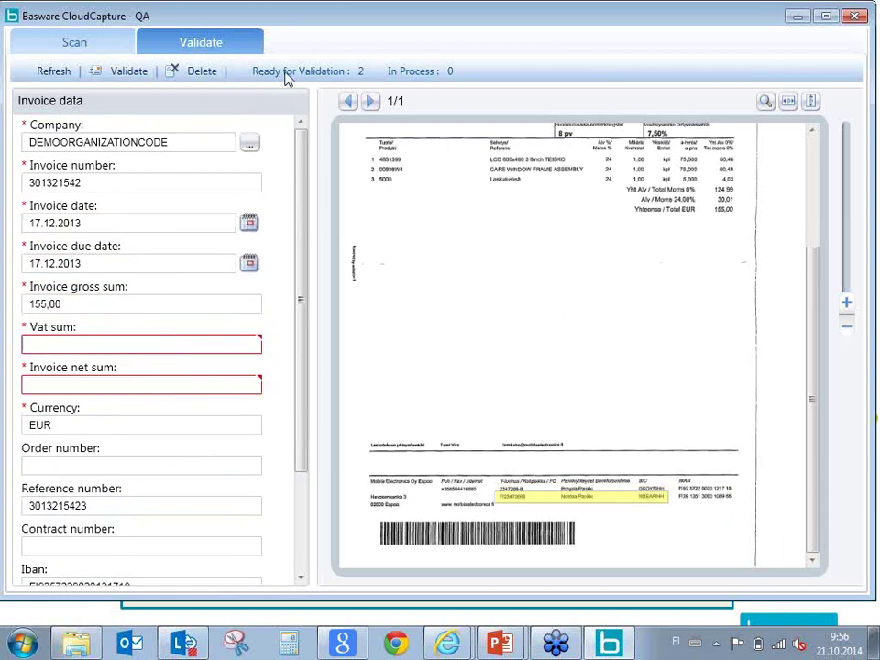
{"action": "left_click", "coordinate": [137, 80]}
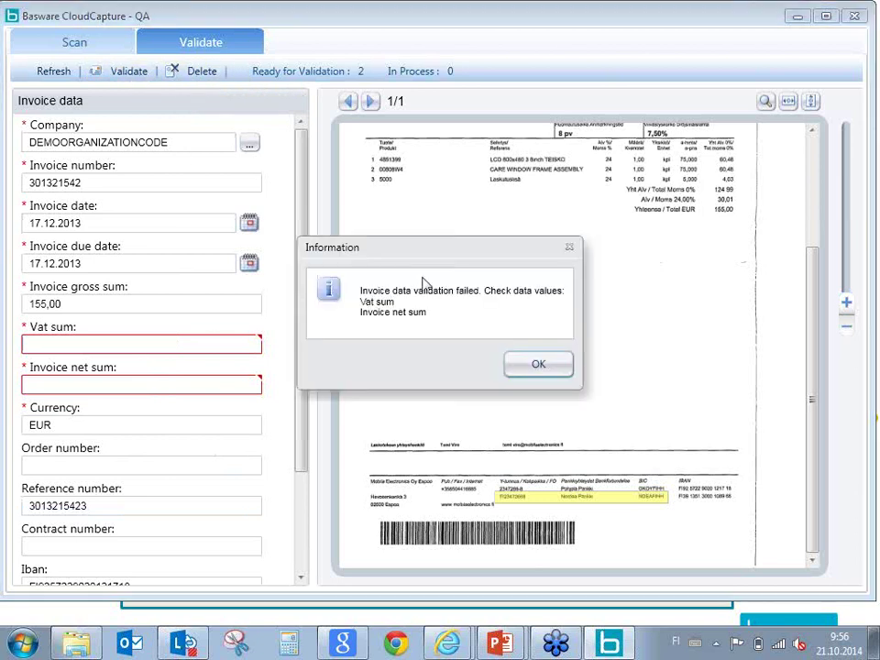
{"action": "left_click", "coordinate": [534, 366]}
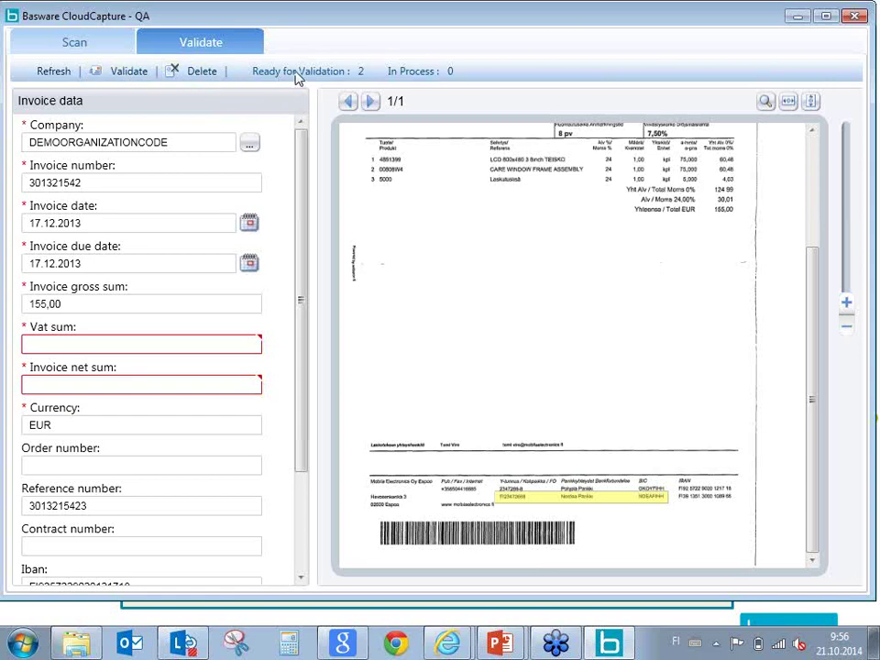
{"action": "left_click", "coordinate": [132, 74]}
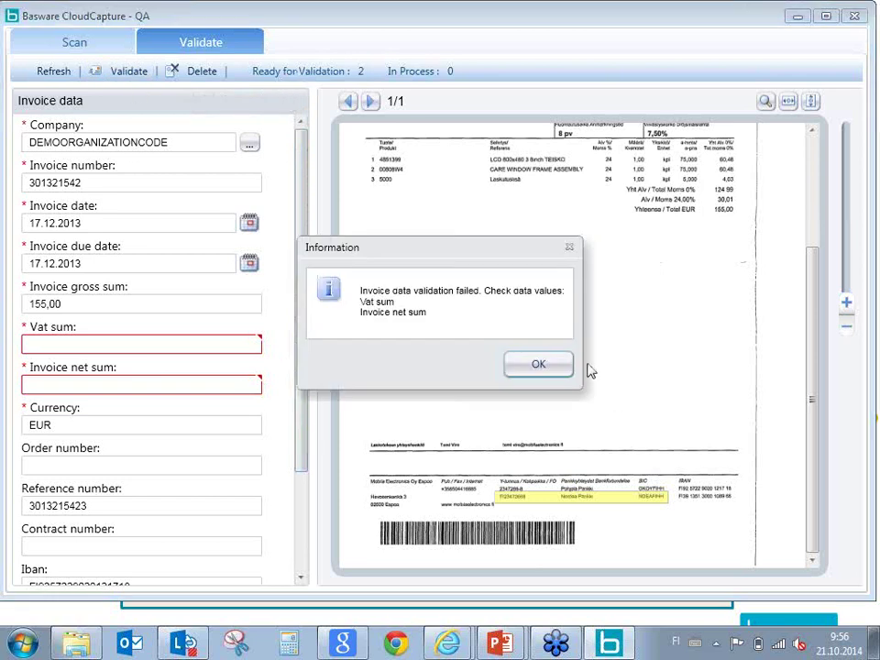
{"action": "left_click", "coordinate": [558, 365]}
{"action": "left_click", "coordinate": [41, 73]}
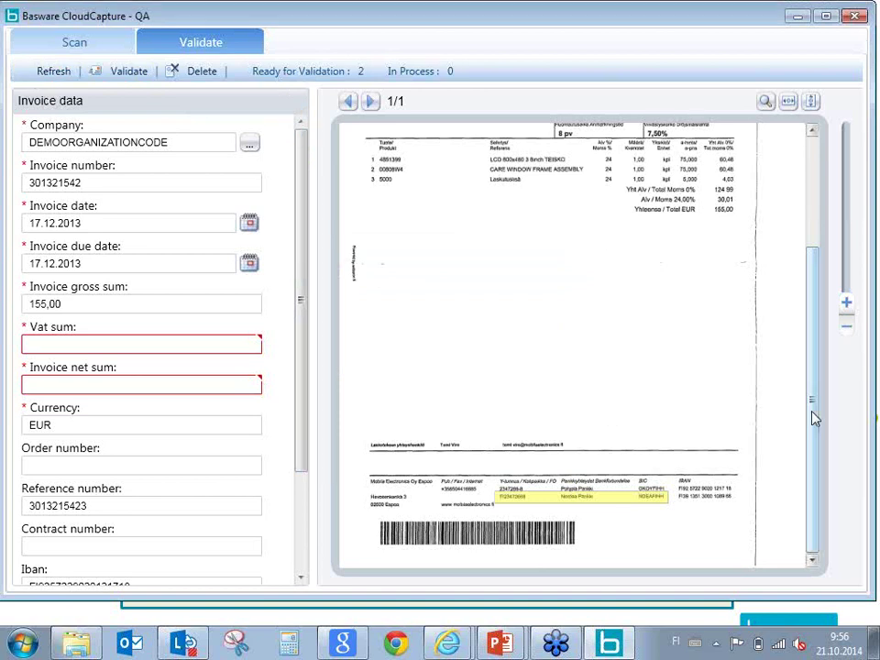
Scroll the invoice preview to the top and zoom in four steps
{"action": "left_click_drag", "start_coordinate": [813, 417], "coordinate": [796, 245]}
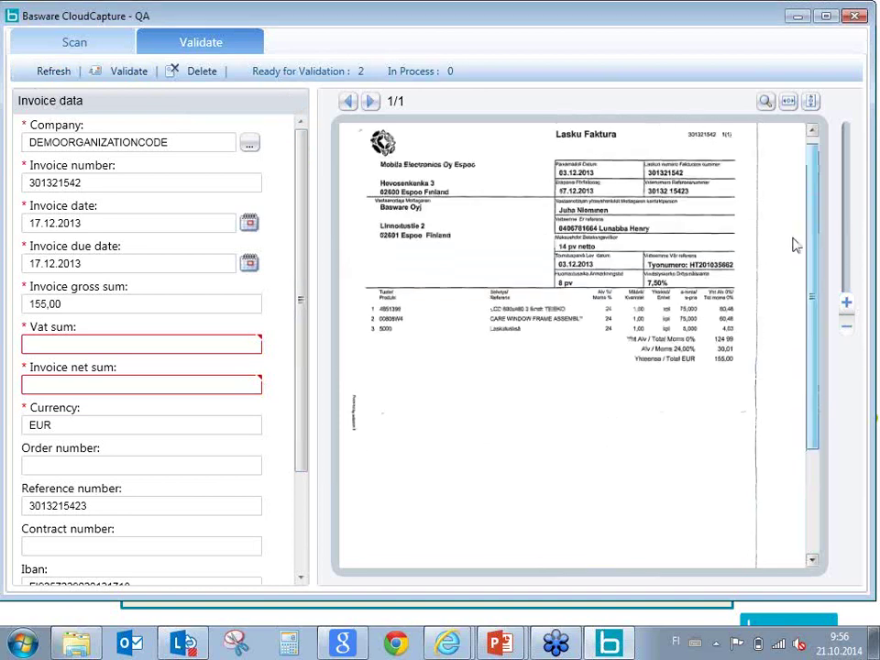
{"action": "left_click", "coordinate": [847, 302]}
{"action": "left_click", "coordinate": [851, 304]}
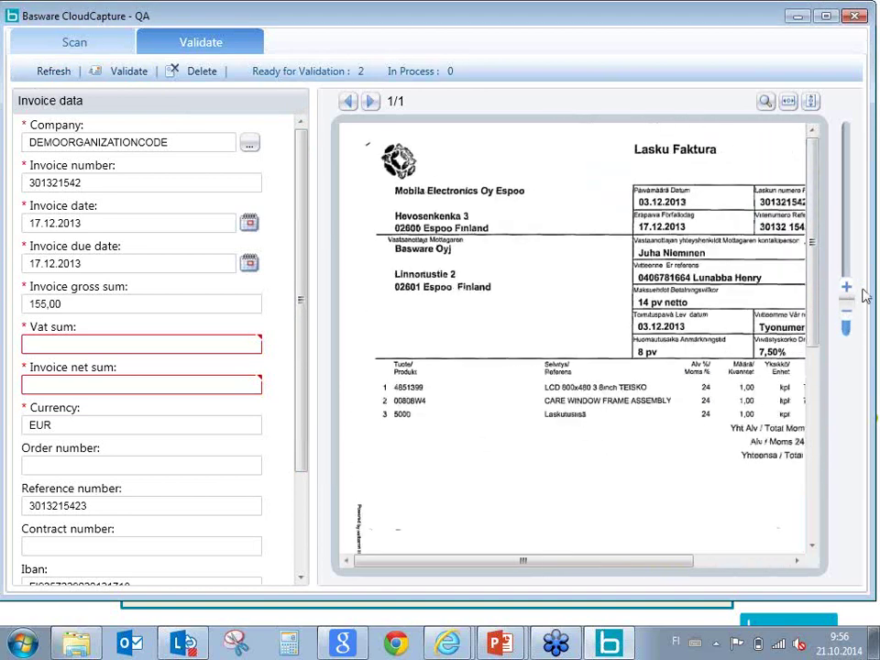
{"action": "left_click", "coordinate": [847, 287]}
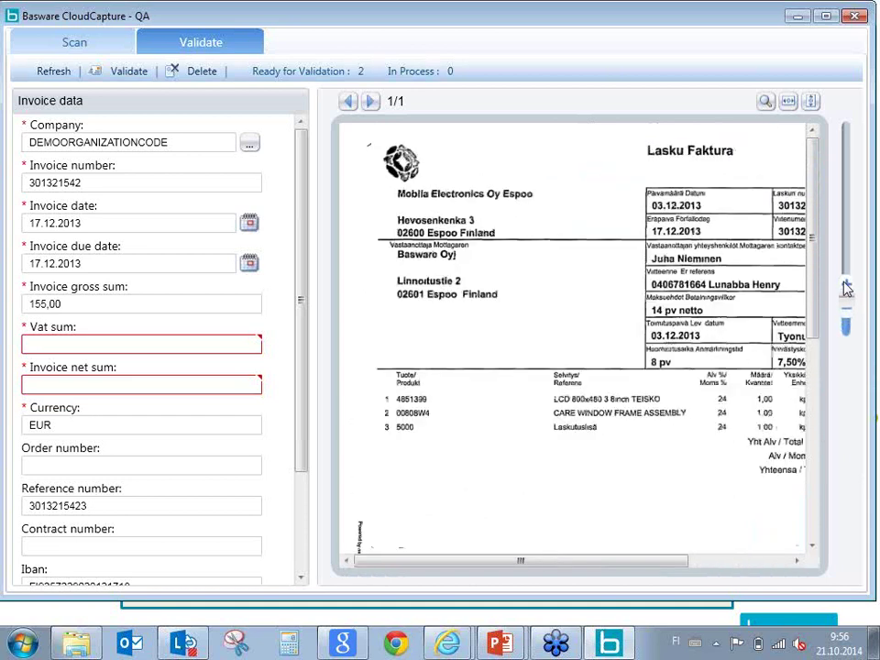
{"action": "left_click", "coordinate": [847, 287]}
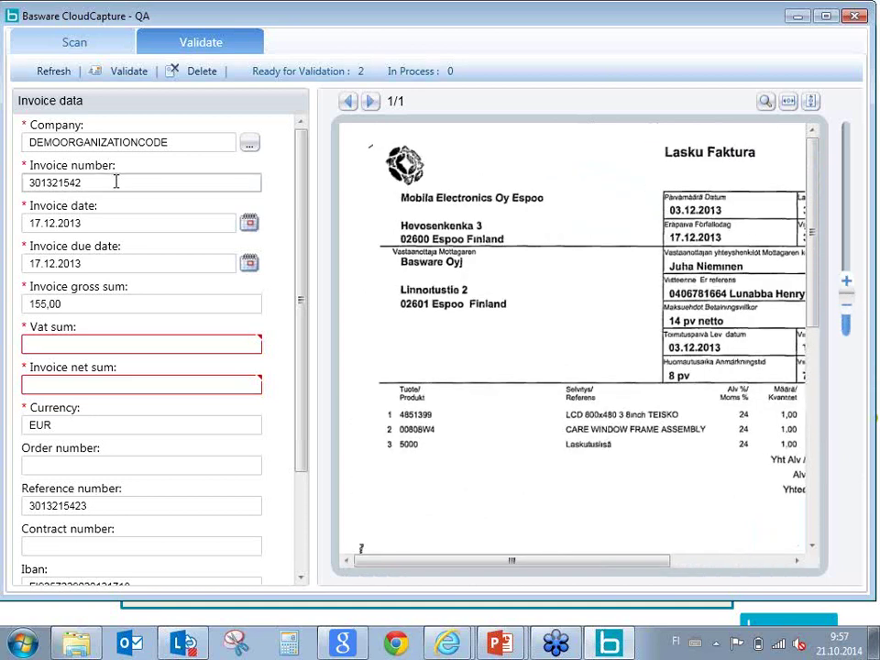
Locate the invoice number on the image, then return to the Scan workspace
{"action": "left_click", "coordinate": [116, 182]}
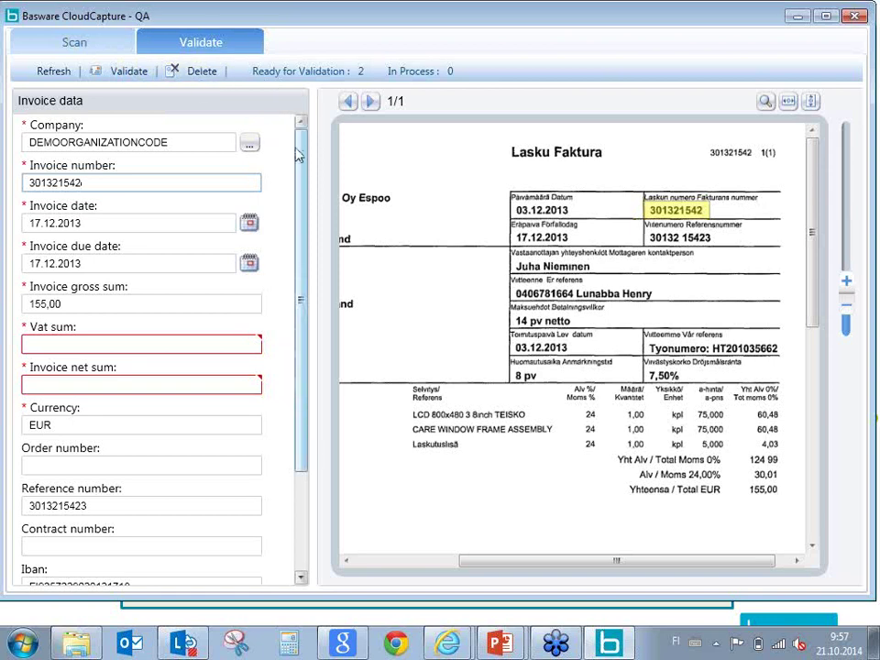
{"action": "left_click_drag", "start_coordinate": [296, 156], "coordinate": [320, 240]}
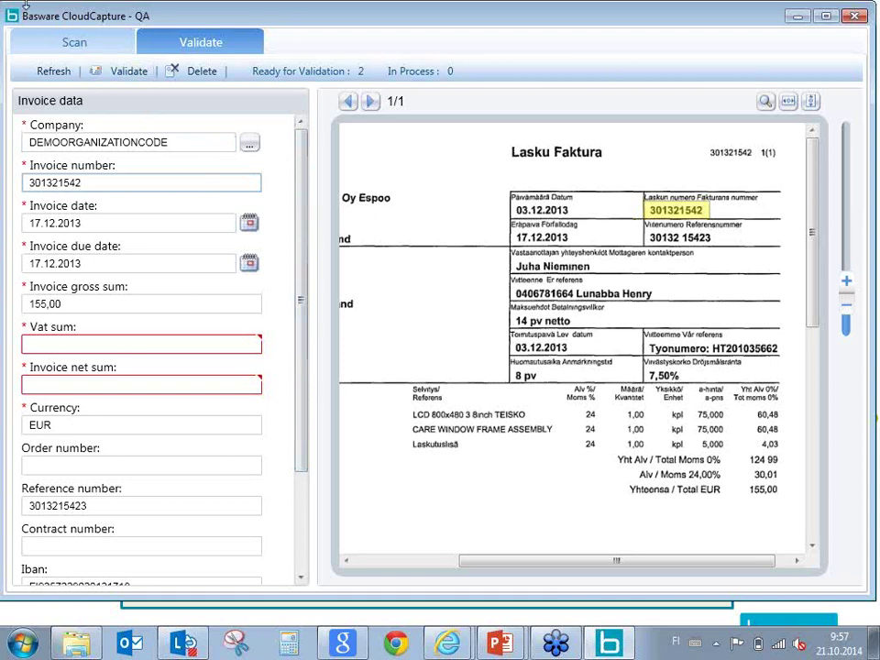
{"action": "left_click", "coordinate": [57, 43]}
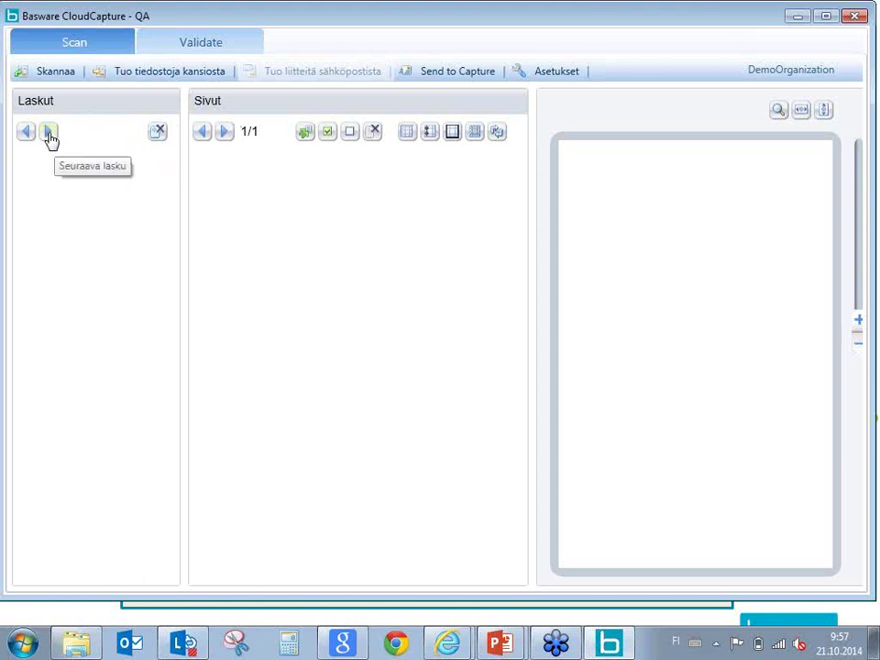
{"action": "left_click", "coordinate": [191, 41]}
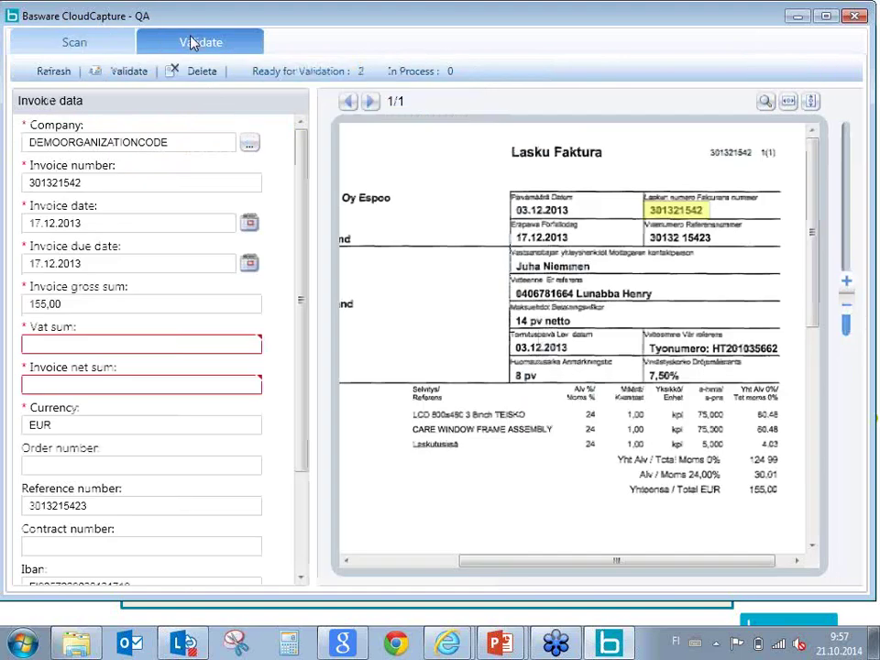
{"action": "left_click", "coordinate": [112, 223]}
{"action": "left_click", "coordinate": [129, 264]}
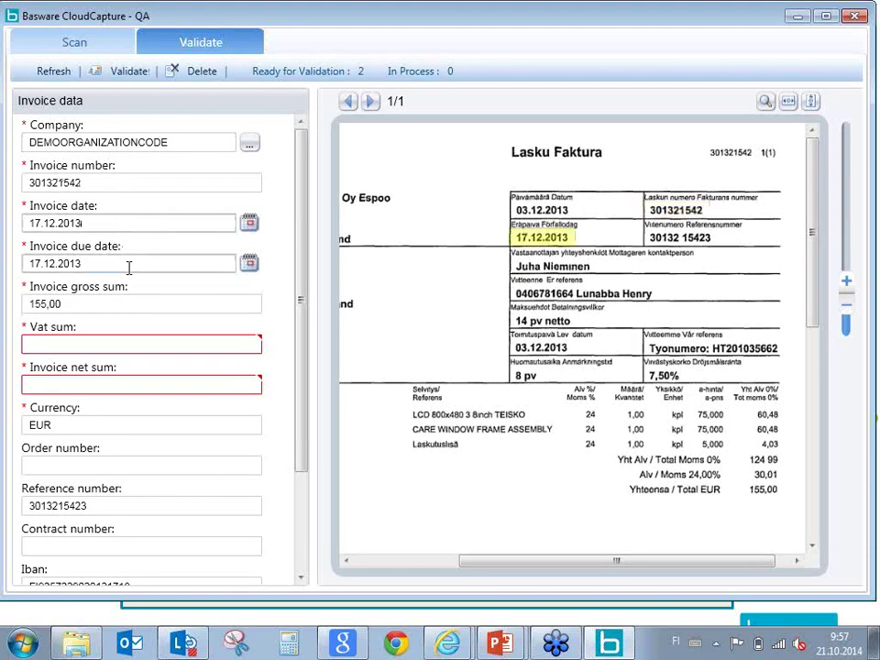
{"action": "left_click", "coordinate": [126, 302]}
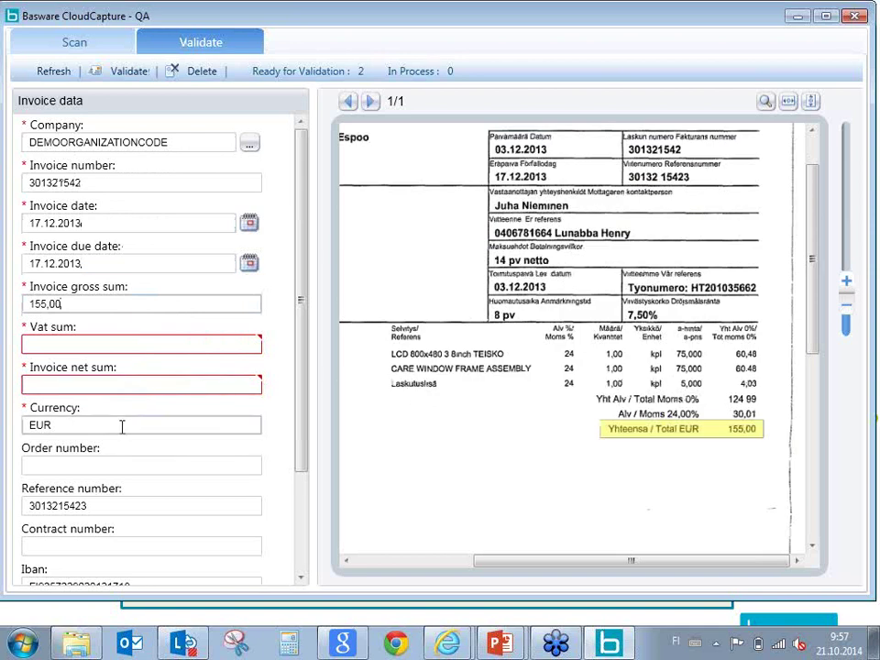
{"action": "left_click", "coordinate": [111, 419]}
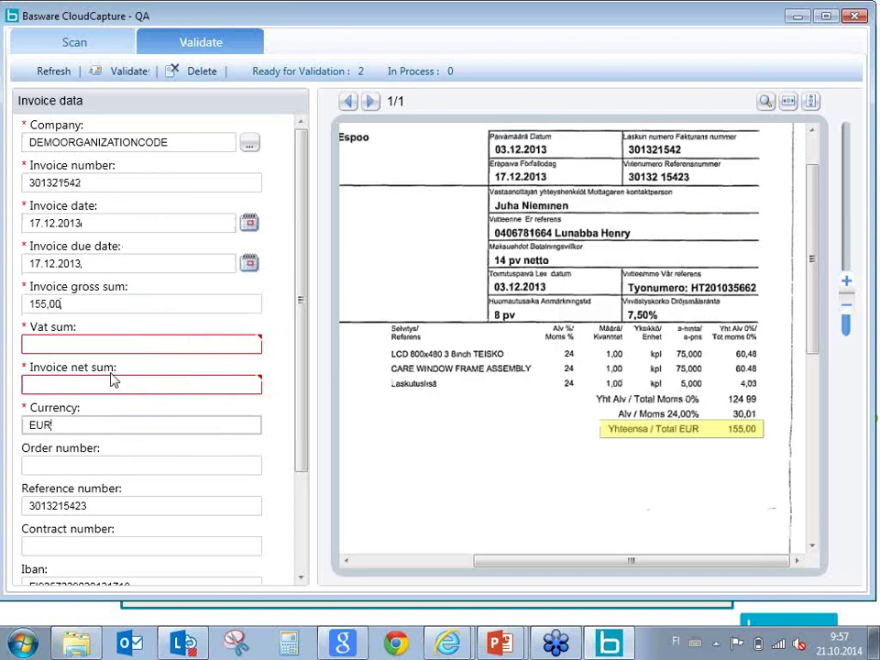
{"action": "left_click", "coordinate": [84, 51]}
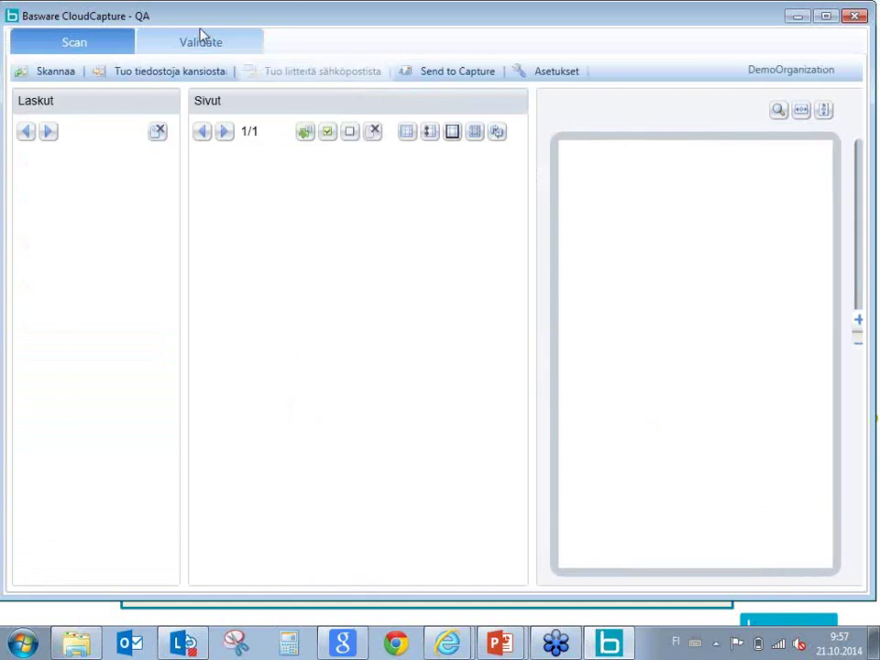
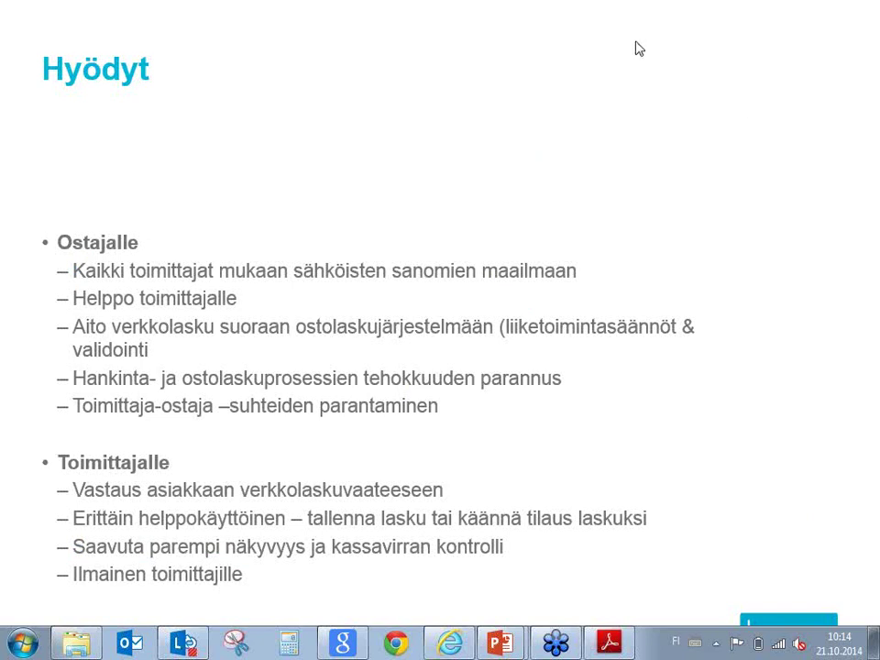
Open the Computer window with Win+E over the Hyödyt slide
{"action": "key", "text": "super+e"}
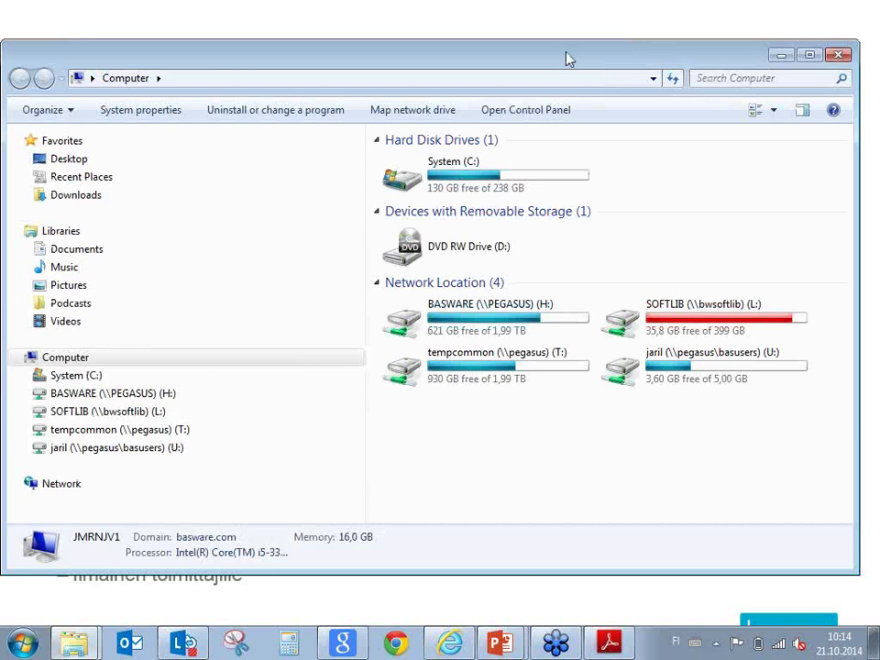
Drag the Computer window to the left, then close it
{"action": "left_click_drag", "start_coordinate": [567, 58], "coordinate": [540, 118]}
{"action": "left_click_drag", "start_coordinate": [602, 123], "coordinate": [382, 124]}
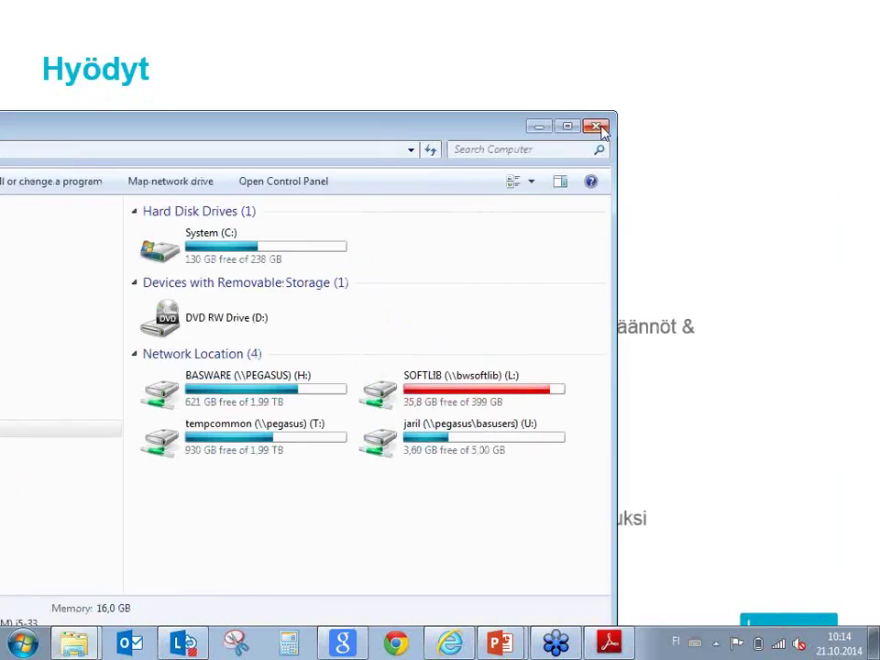
{"action": "left_click", "coordinate": [595, 127]}
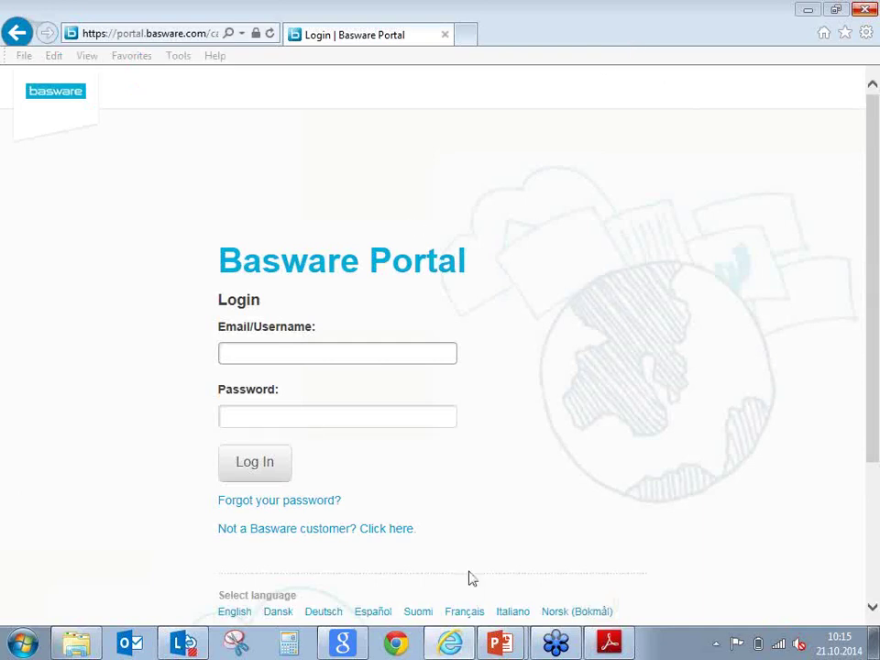
Switch the login page to Suomi and sign in with the account e-mail and password
{"action": "left_click", "coordinate": [422, 614]}
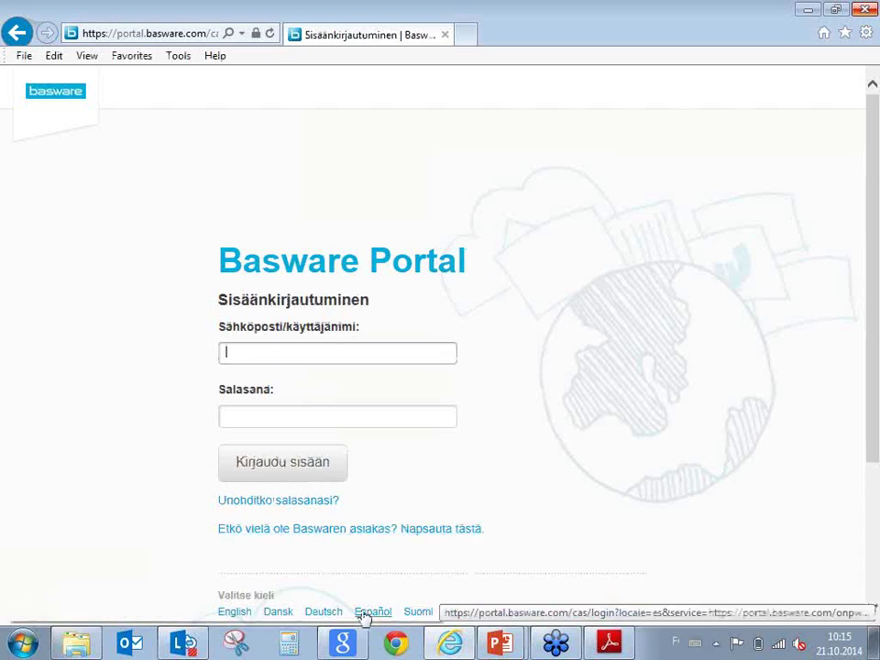
{"action": "left_click", "coordinate": [257, 353]}
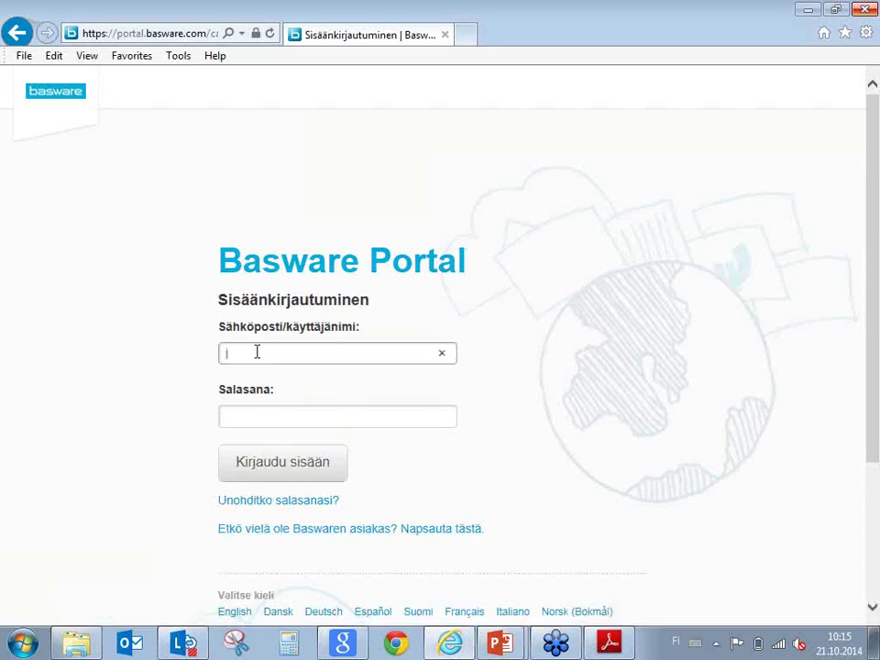
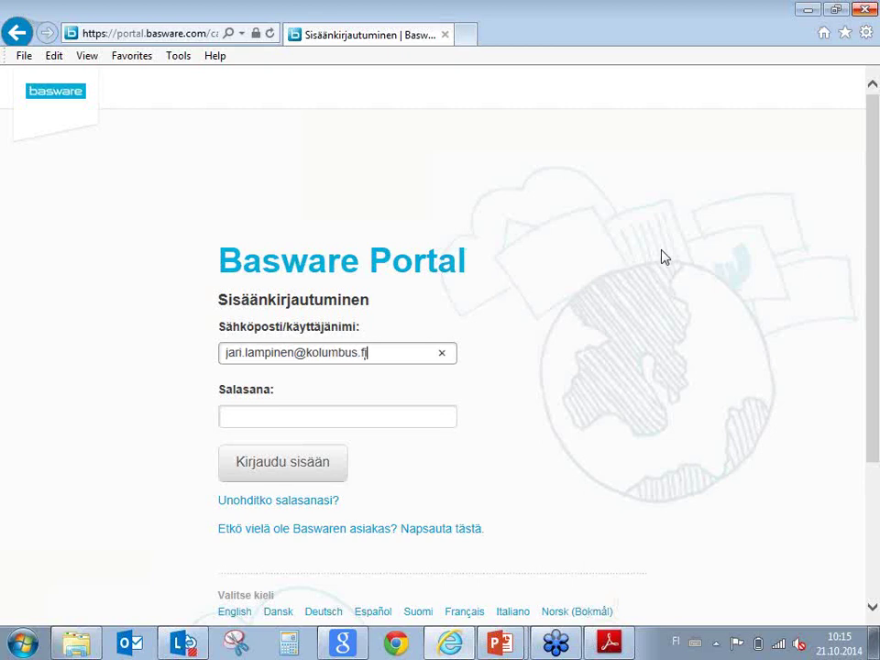
{"action": "key", "text": "Tab"}
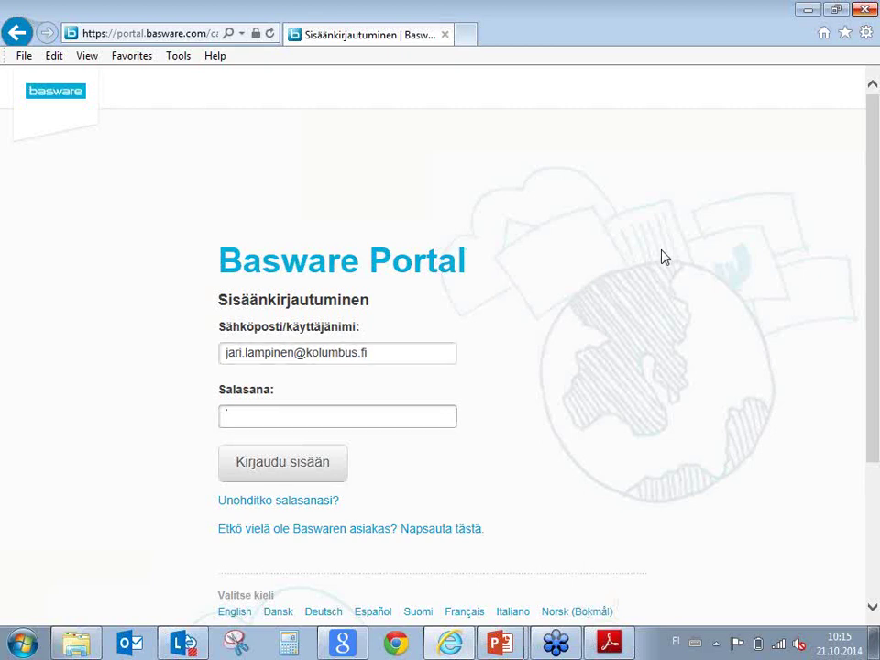
{"action": "type", "text": "************"}
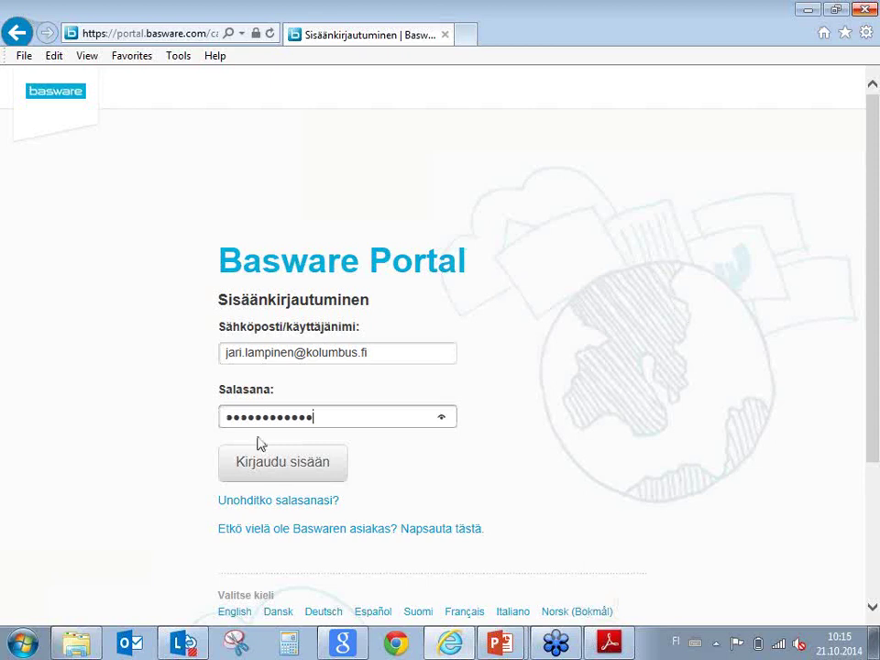
{"action": "left_click", "coordinate": [274, 470]}
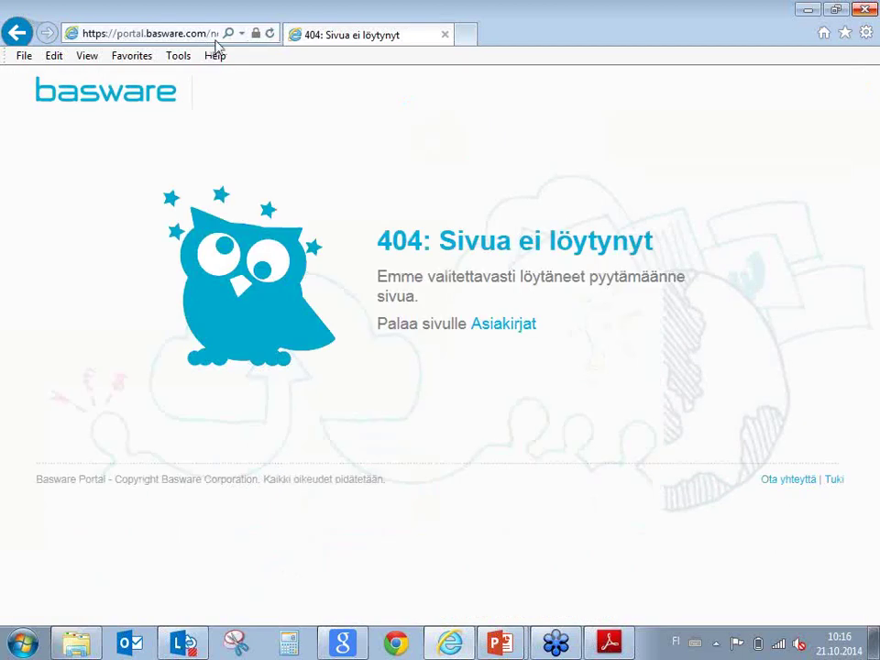
Go to Basware Portal via the Favorites > Basware Applications > Login Basware Portal bookmark
{"action": "left_click", "coordinate": [138, 56]}
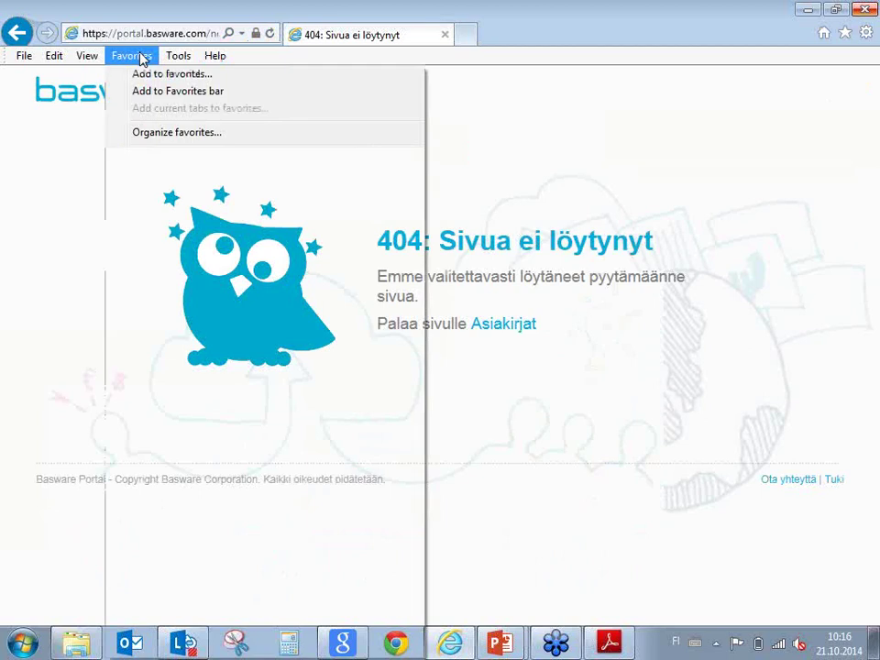
{"action": "mouse_move", "coordinate": [193, 157]}
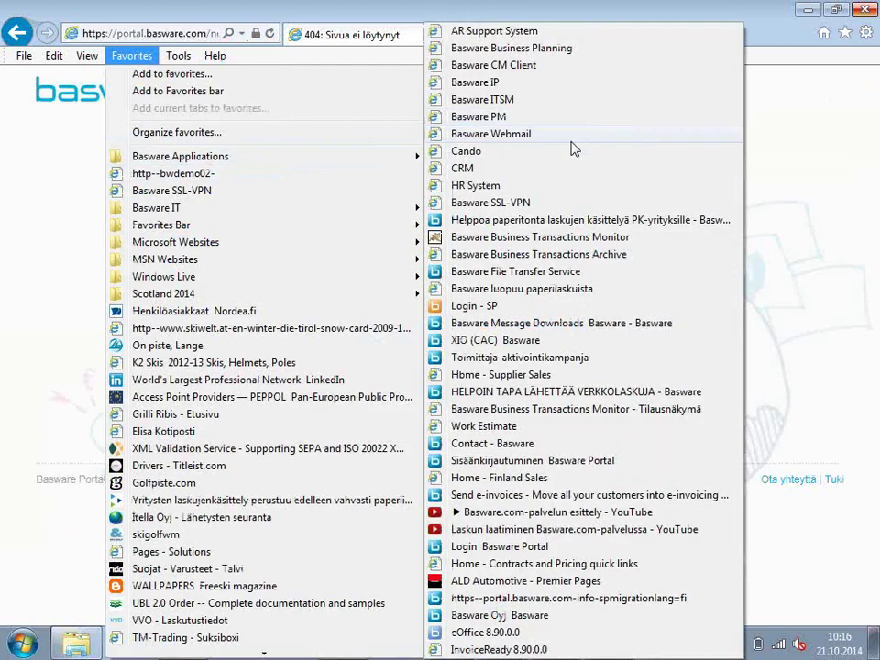
{"action": "left_click", "coordinate": [543, 546]}
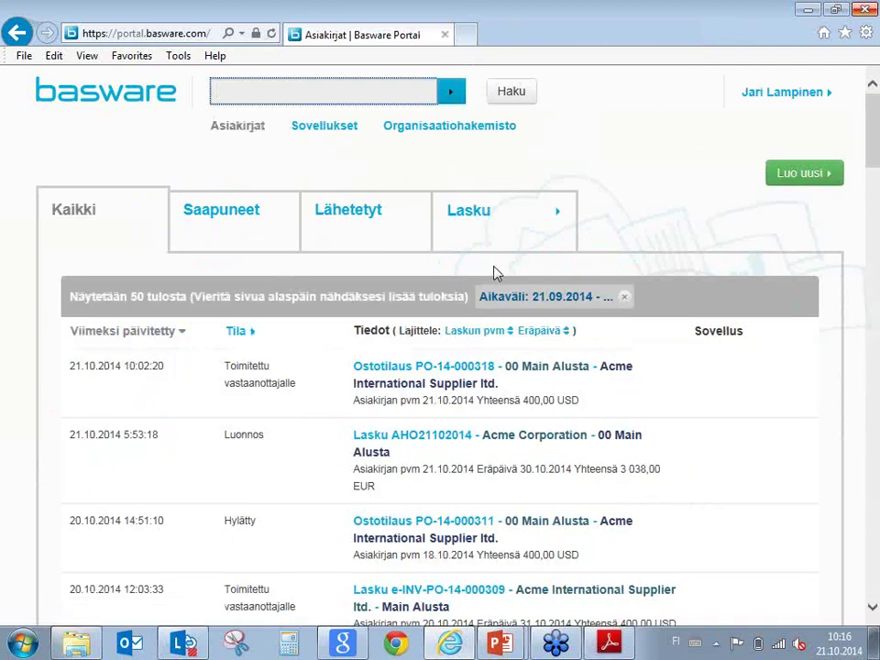
Review Minun käyttäjätilini and its extra actions, then list organisations via Minun organisaationi
{"action": "left_click", "coordinate": [798, 102]}
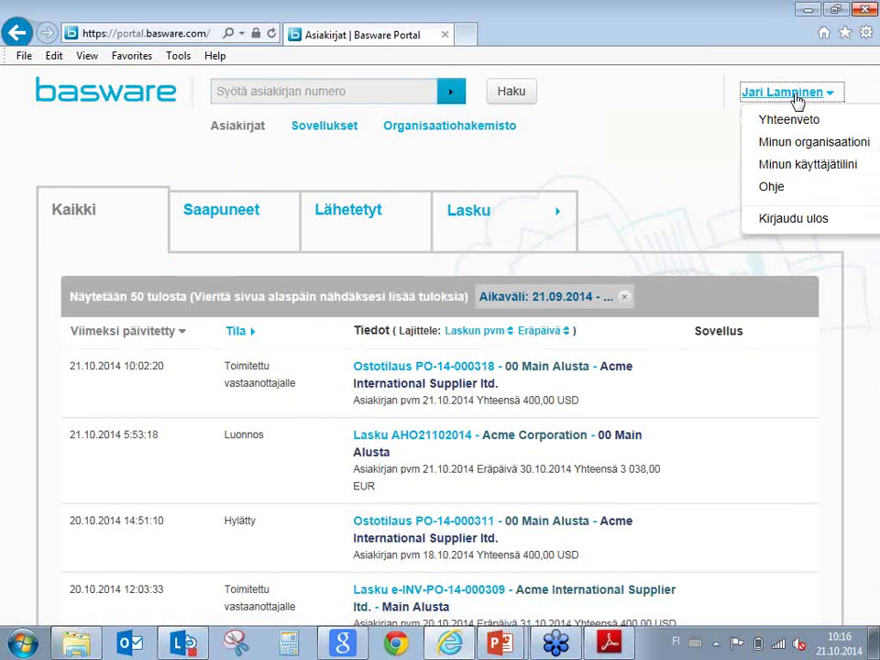
{"action": "left_click", "coordinate": [788, 171]}
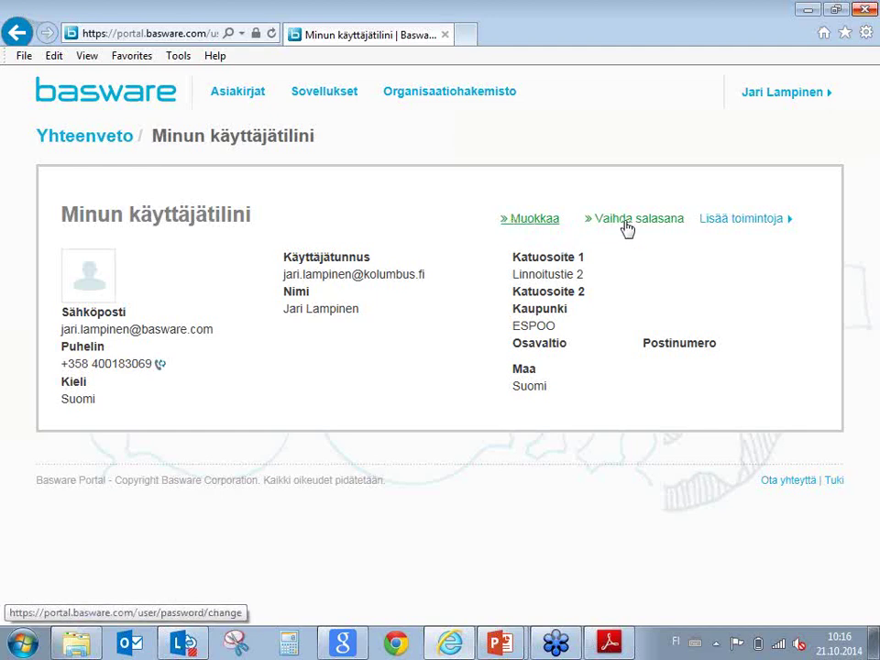
{"action": "left_click", "coordinate": [731, 224]}
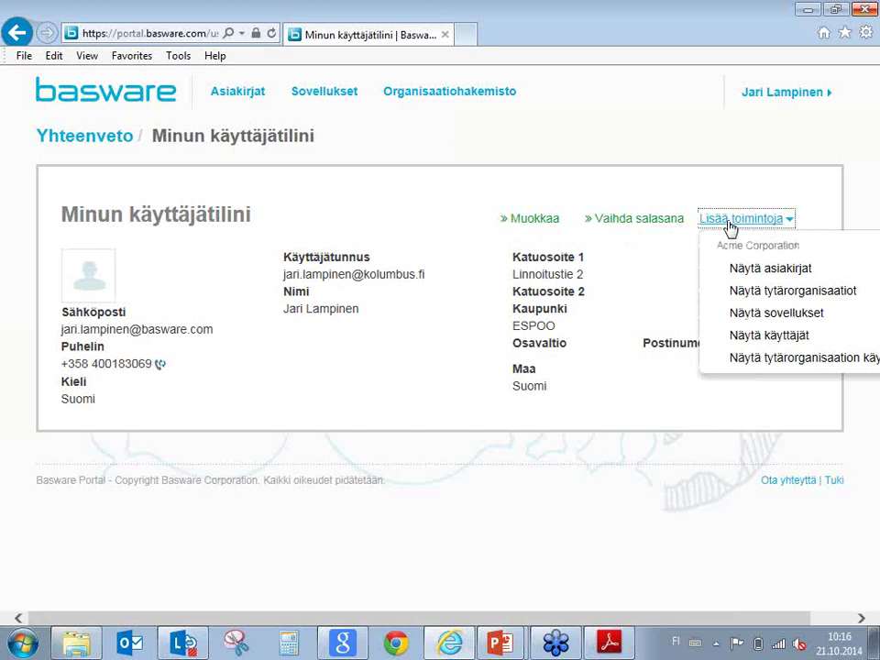
{"action": "left_click", "coordinate": [730, 225]}
{"action": "left_click", "coordinate": [731, 224]}
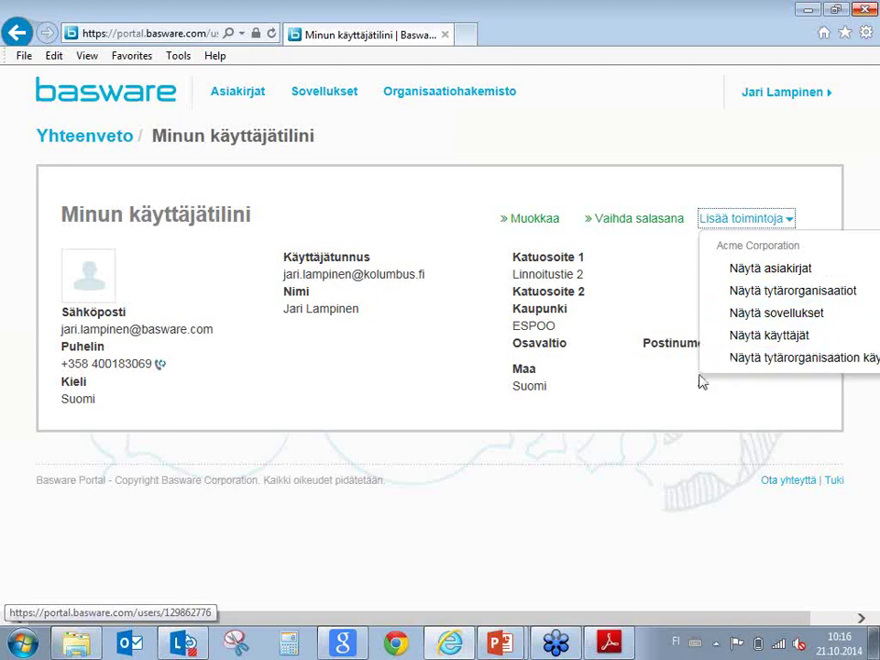
{"action": "left_click", "coordinate": [778, 92]}
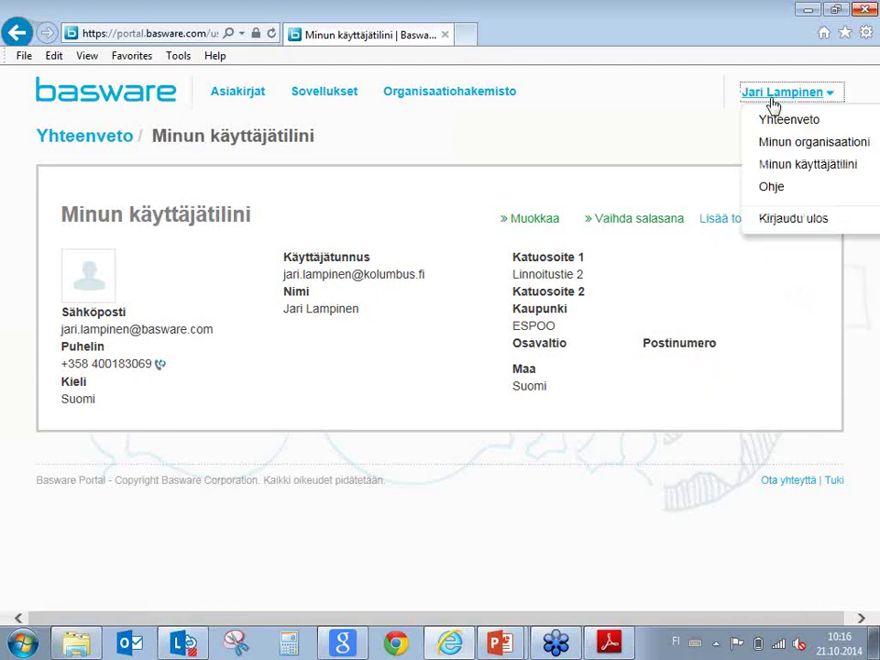
{"action": "left_click", "coordinate": [787, 147]}
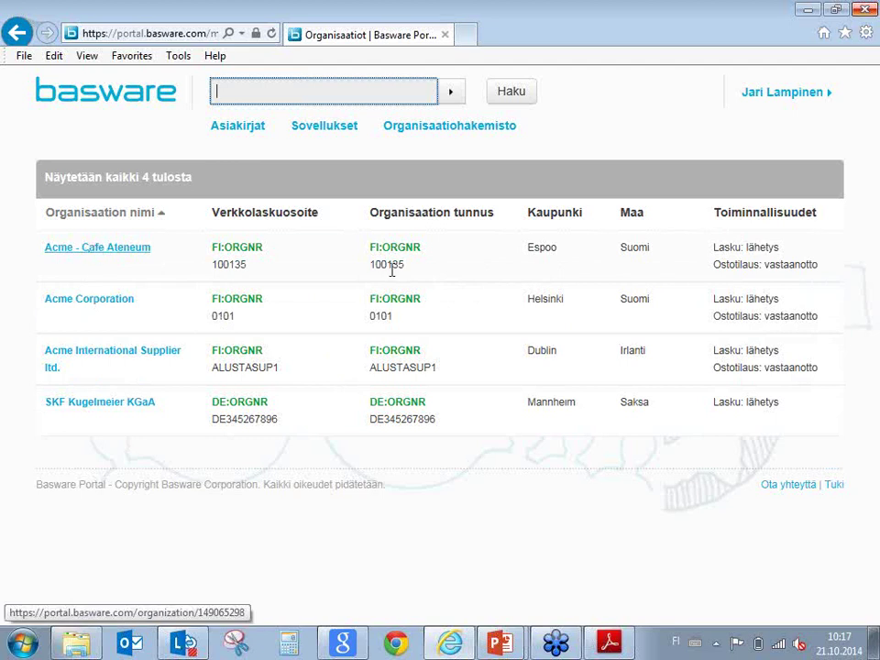
Return to Asiakirjat and browse the 50 documents under Kaikki
{"action": "left_click", "coordinate": [253, 129]}
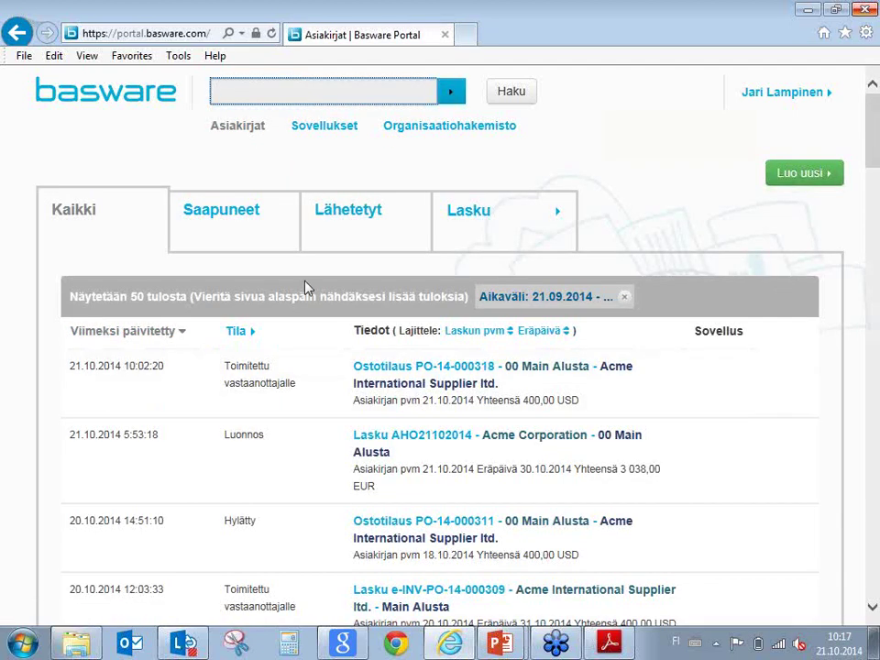
{"action": "scroll", "coordinate": [307, 286], "scroll_direction": "down", "scroll_amount": 2}
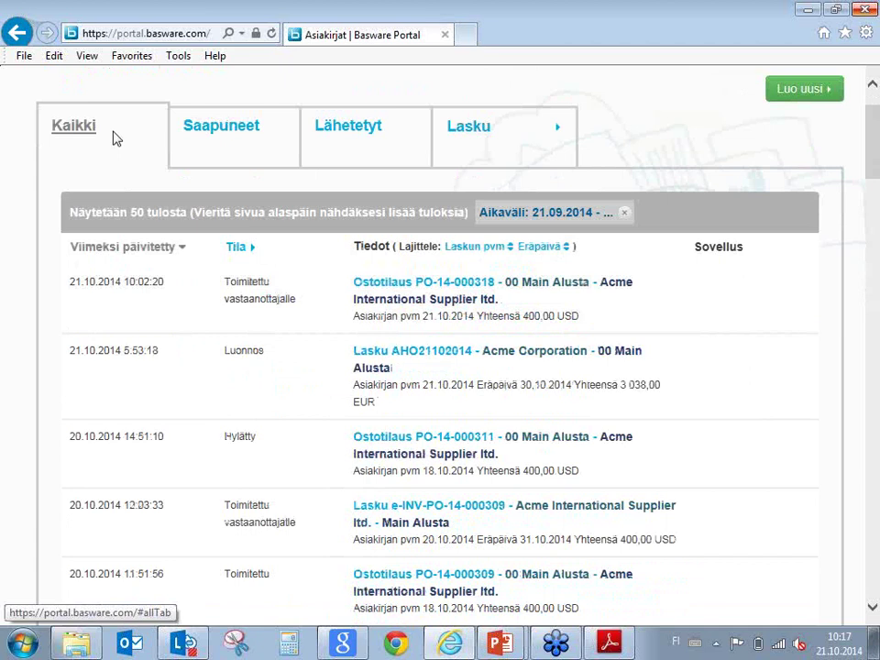
{"action": "scroll", "coordinate": [116, 139], "scroll_direction": "down", "scroll_amount": 1}
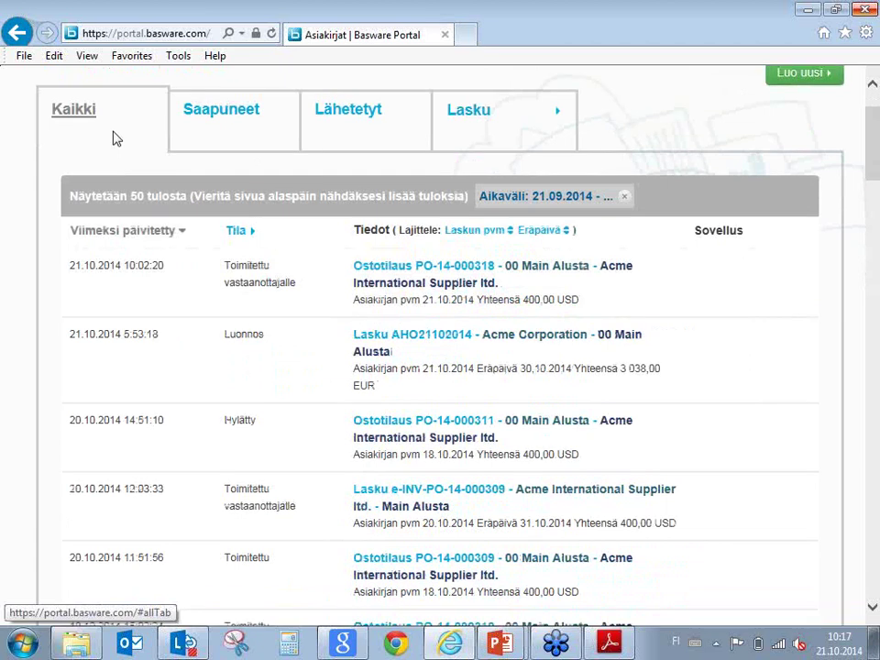
{"action": "scroll", "coordinate": [116, 139], "scroll_direction": "down", "scroll_amount": 1}
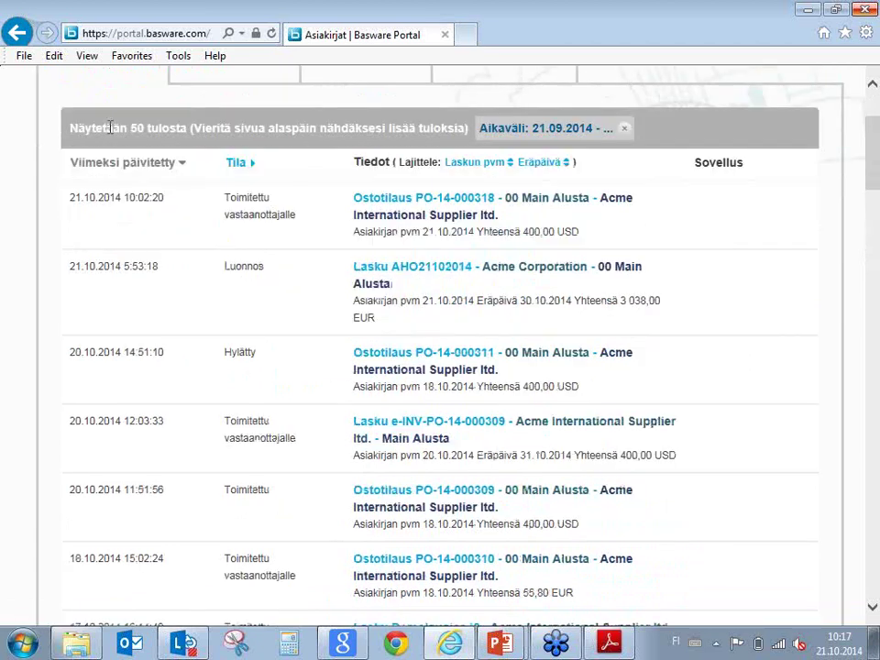
{"action": "scroll", "coordinate": [110, 128], "scroll_direction": "down", "scroll_amount": 3}
{"action": "scroll", "coordinate": [112, 138], "scroll_direction": "up", "scroll_amount": 6}
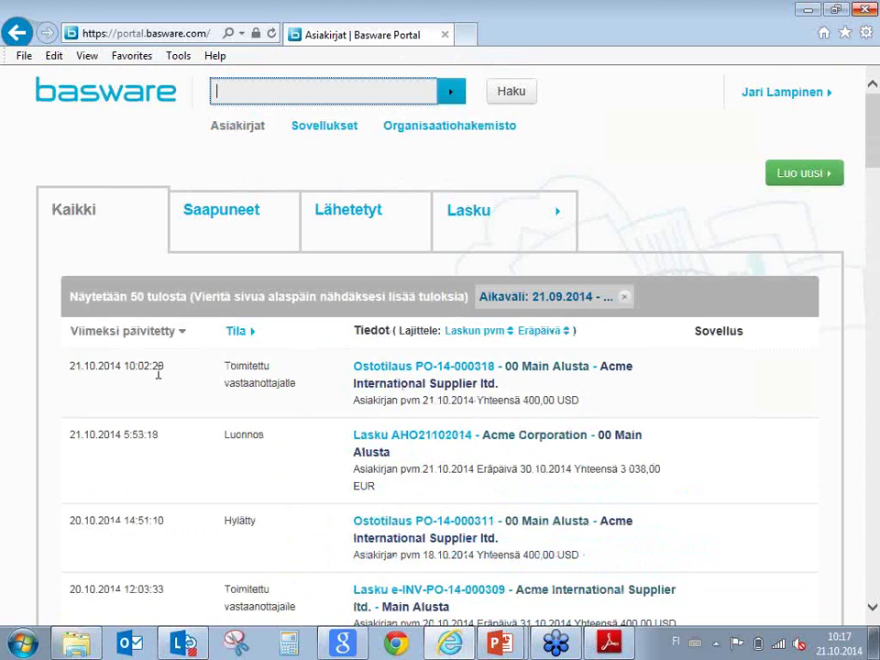
{"action": "scroll", "coordinate": [158, 373], "scroll_direction": "down", "scroll_amount": 1}
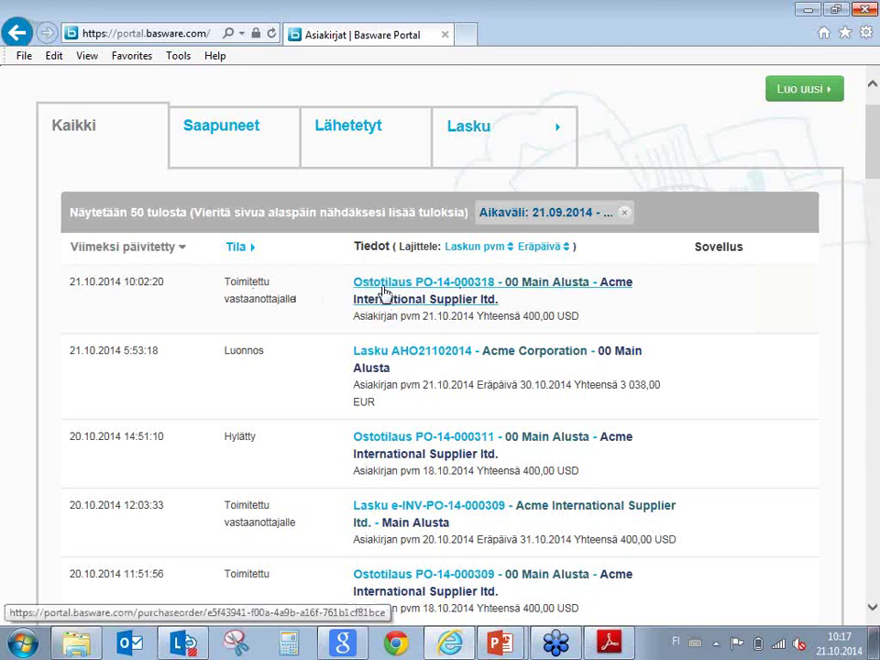
Open purchase order PO-14-000318 and check its files, history and linked invoices
{"action": "left_click", "coordinate": [387, 289]}
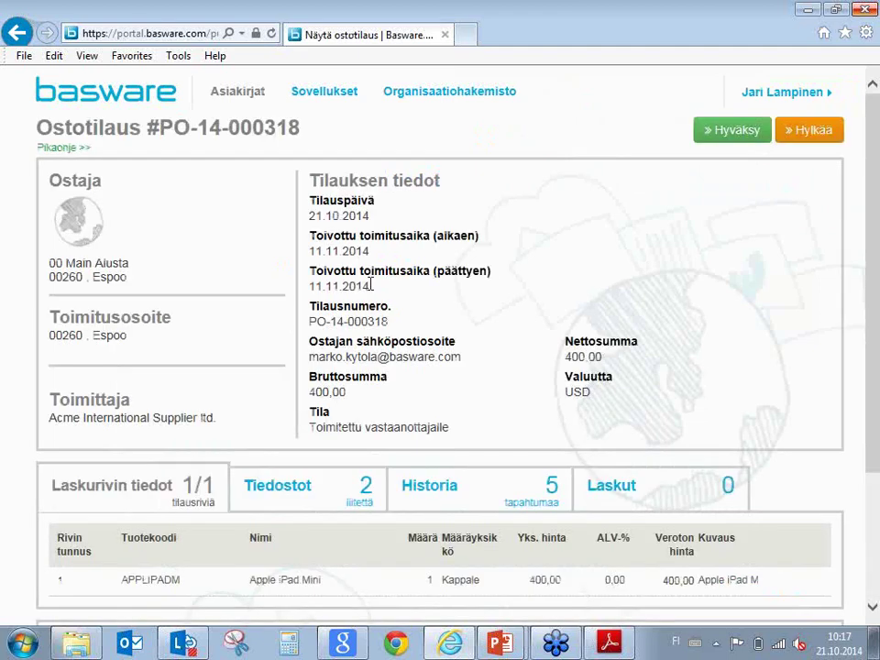
{"action": "scroll", "coordinate": [372, 289], "scroll_direction": "down", "scroll_amount": 4}
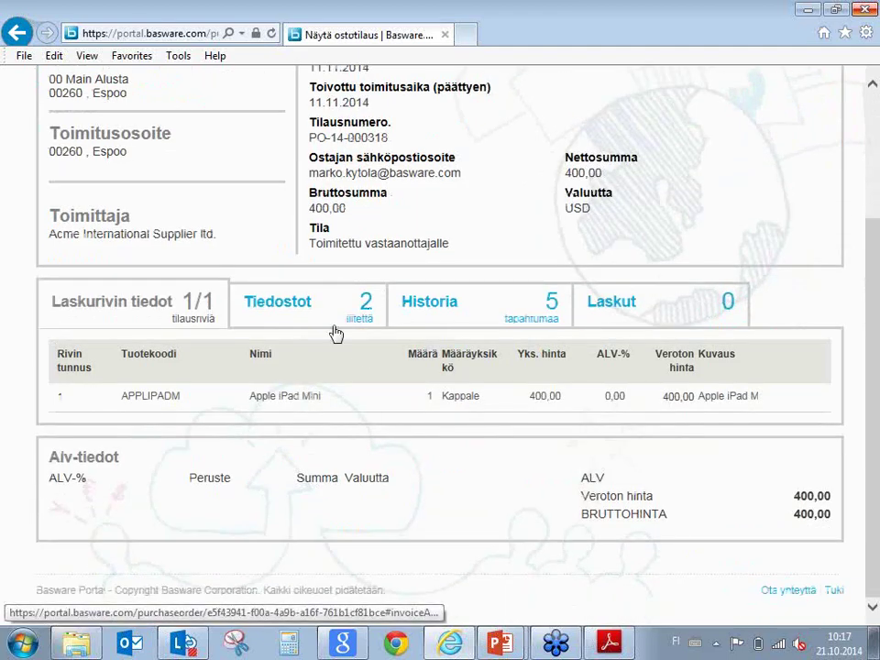
{"action": "left_click", "coordinate": [301, 313]}
{"action": "left_click", "coordinate": [446, 310]}
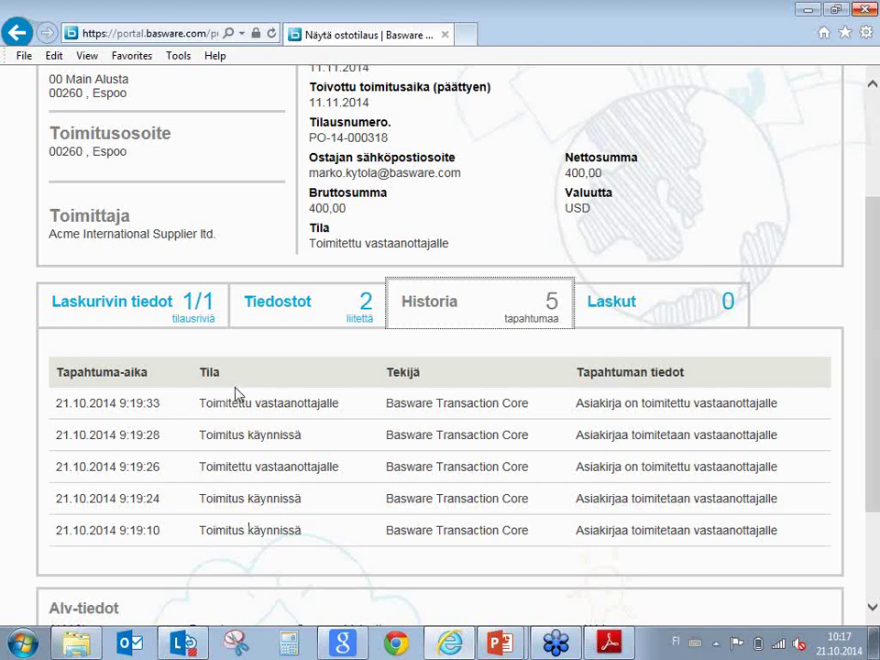
{"action": "left_click", "coordinate": [611, 304]}
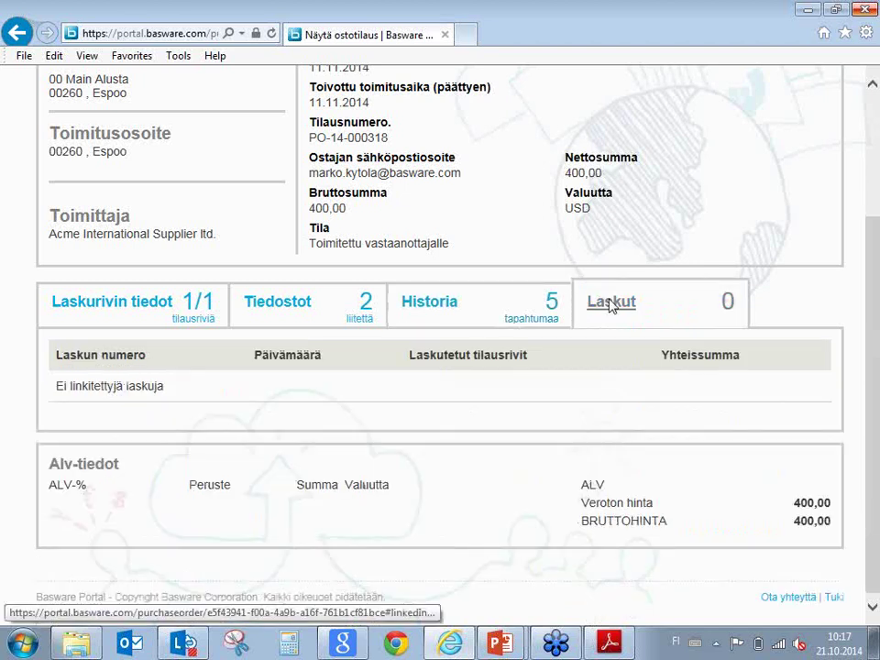
Recheck the order's files and line items, then return to Asiakirjat
{"action": "left_click", "coordinate": [275, 305]}
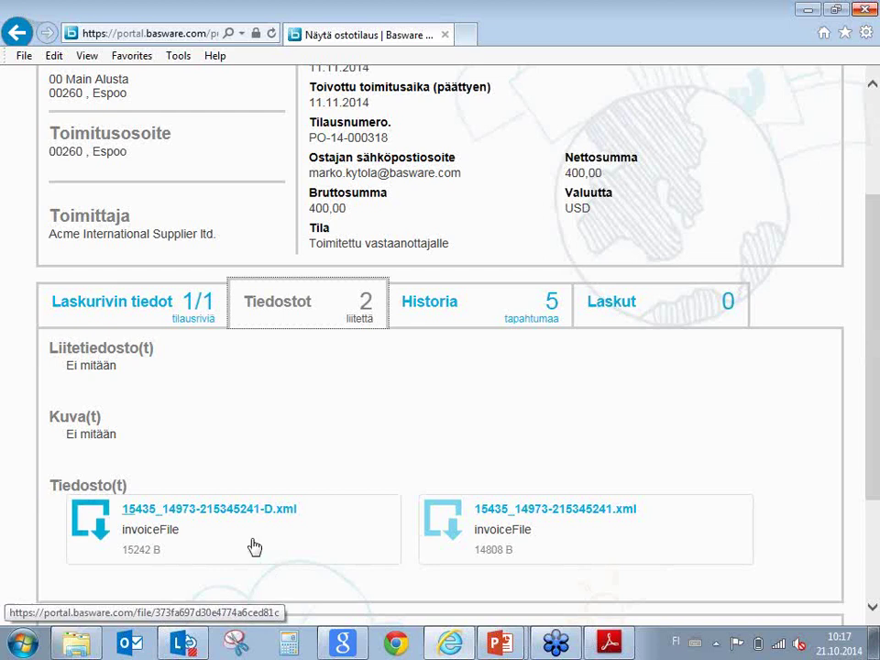
{"action": "scroll", "coordinate": [204, 529], "scroll_direction": "down", "scroll_amount": 1}
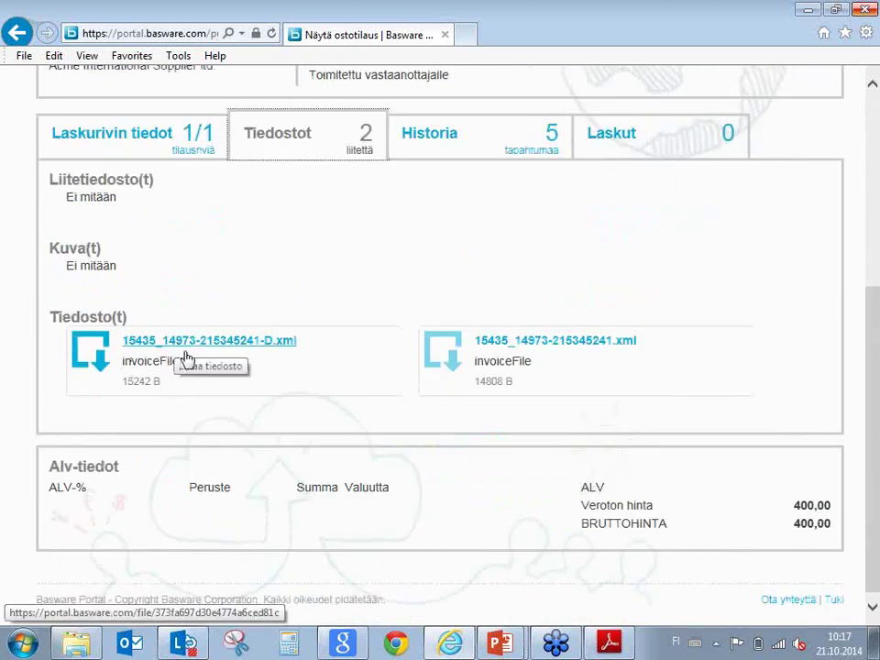
{"action": "scroll", "coordinate": [186, 357], "scroll_direction": "up", "scroll_amount": 5}
{"action": "left_click", "coordinate": [157, 389]}
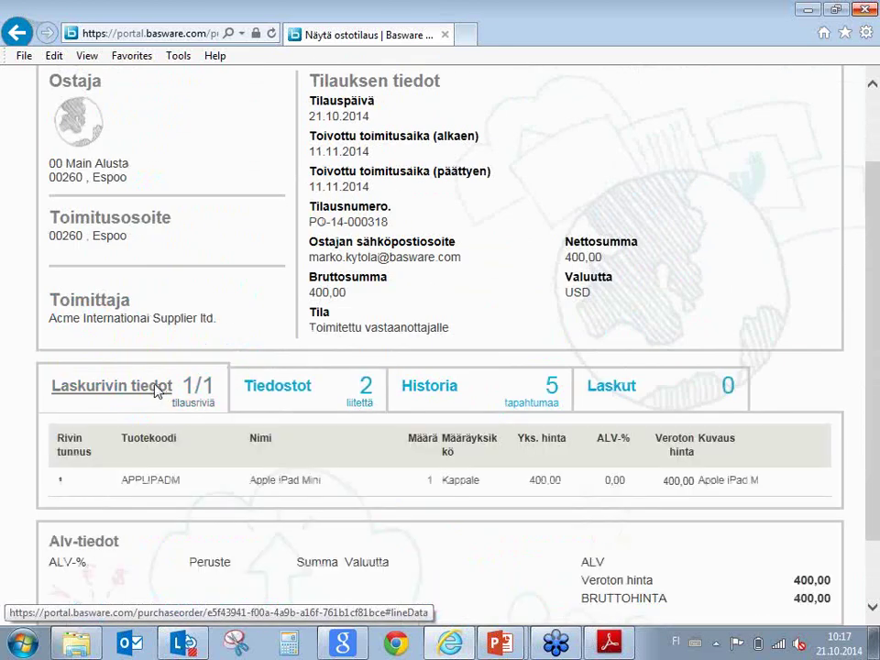
{"action": "scroll", "coordinate": [156, 390], "scroll_direction": "down", "scroll_amount": 2}
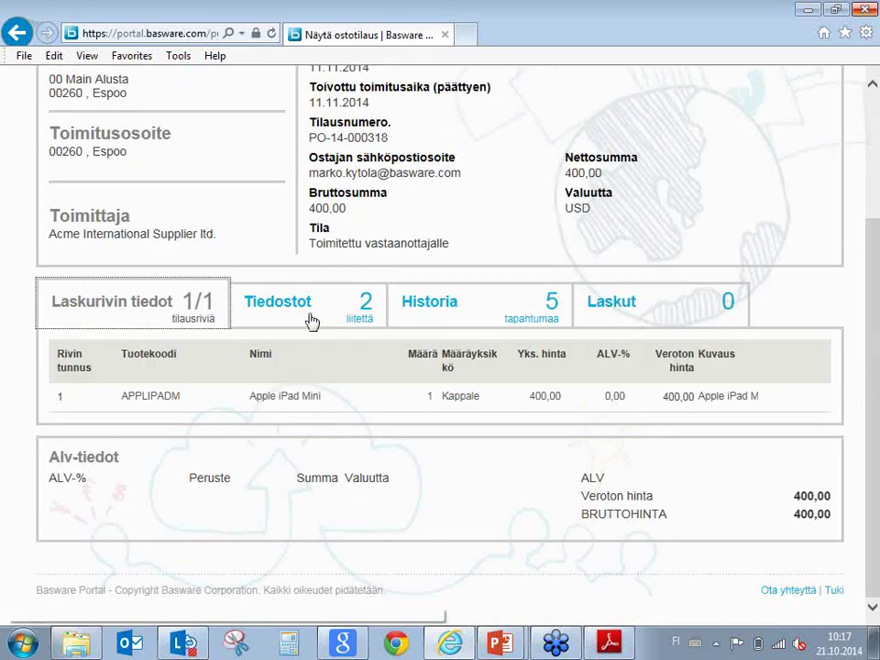
{"action": "scroll", "coordinate": [226, 285], "scroll_direction": "up", "scroll_amount": 4}
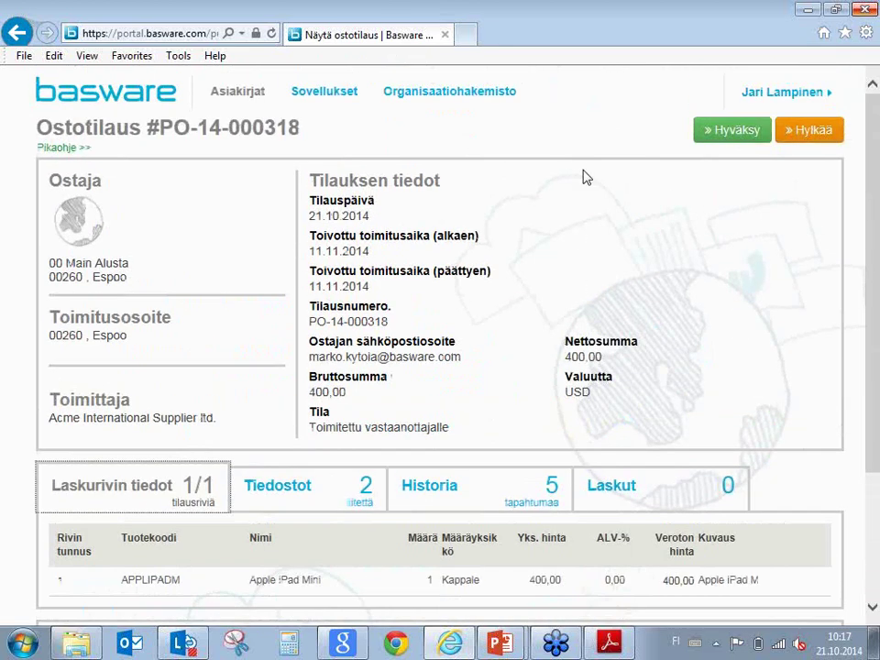
{"action": "left_click", "coordinate": [238, 97]}
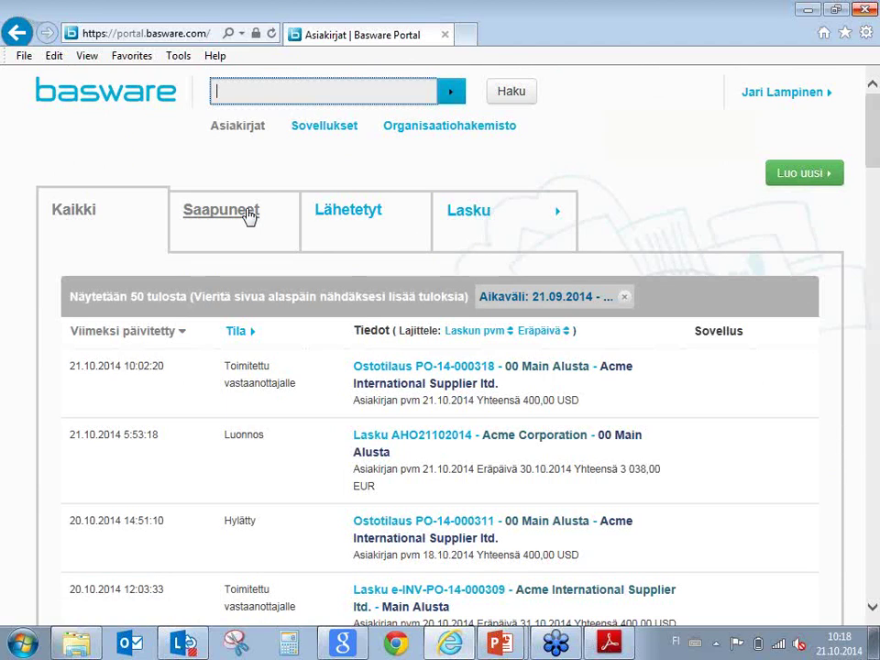
Browse Saapuneet and Lähetetyt, then filter the list to Lasku invoices only
{"action": "left_click", "coordinate": [246, 213]}
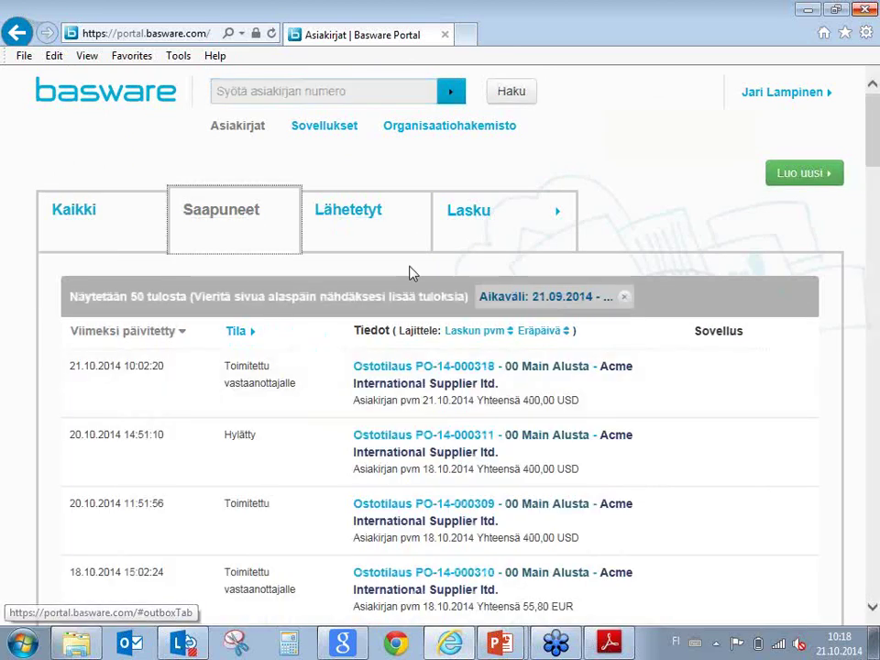
{"action": "left_click", "coordinate": [363, 213]}
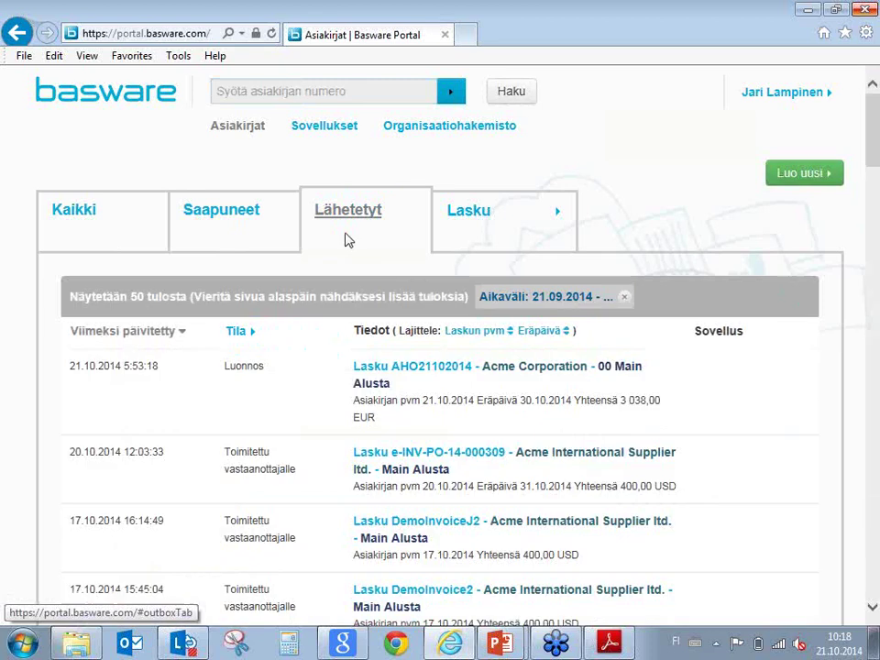
{"action": "left_click", "coordinate": [467, 217]}
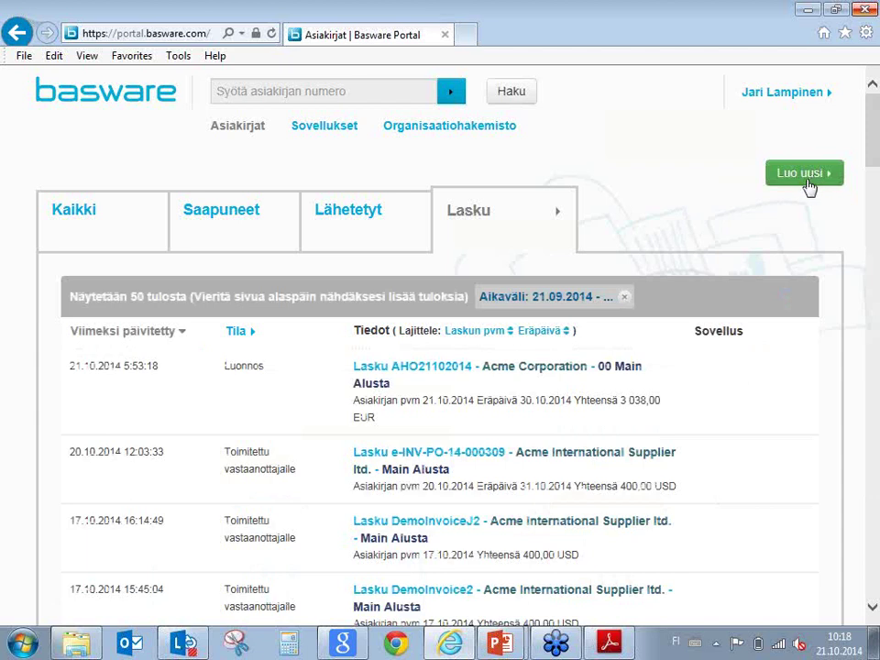
{"action": "left_click", "coordinate": [803, 178]}
Create a new invoice with sender Acme Corporation, Suomi, and show the Vastaanottajat list
{"action": "left_click", "coordinate": [798, 214]}
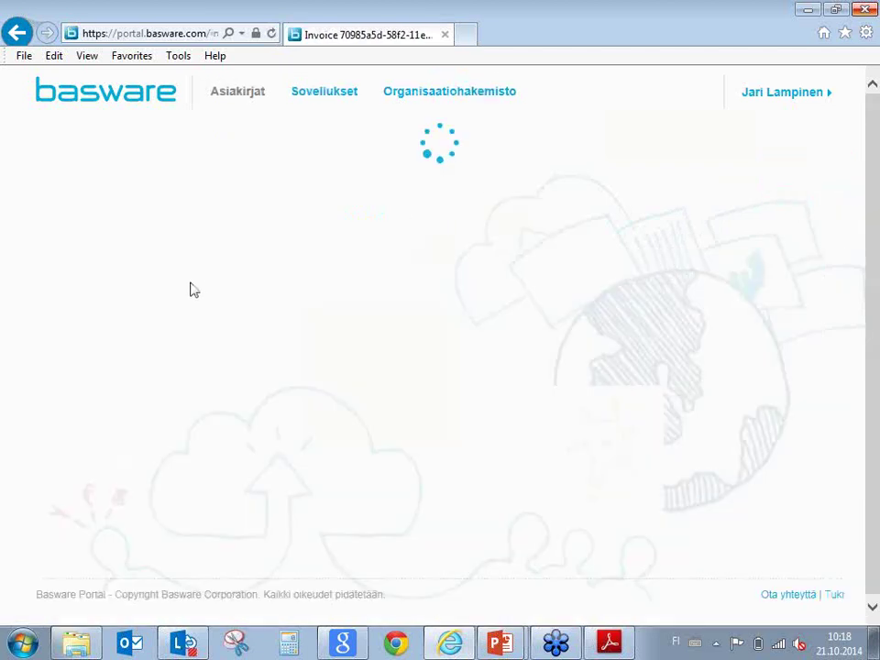
{"action": "scroll", "coordinate": [211, 320], "scroll_direction": "down", "scroll_amount": 2}
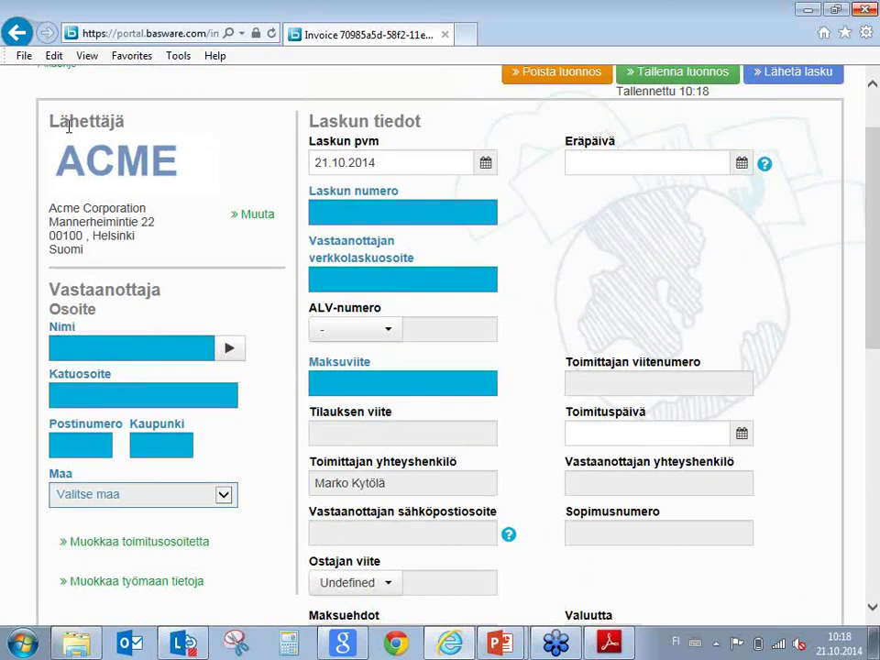
{"action": "left_click", "coordinate": [257, 217]}
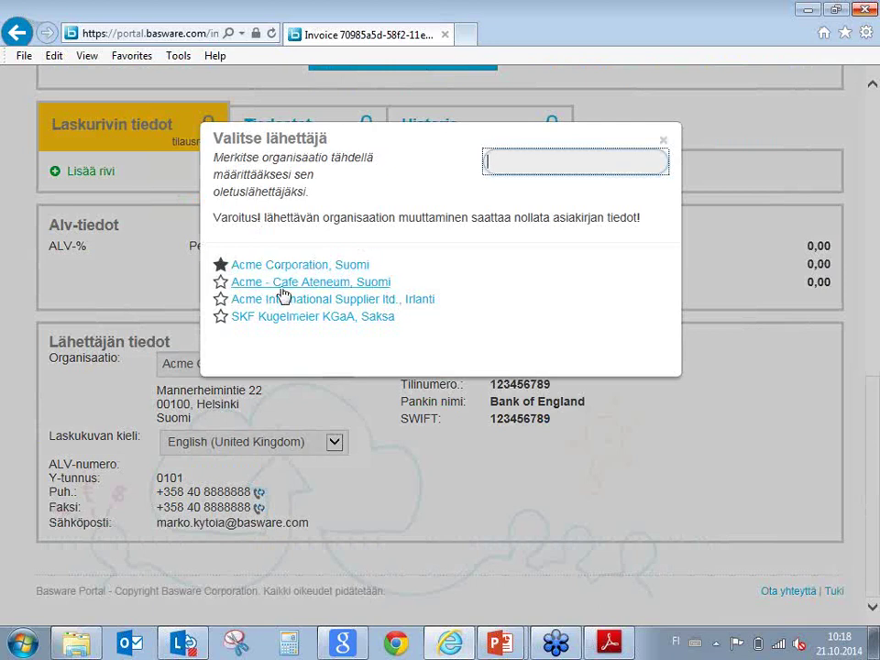
{"action": "left_click", "coordinate": [285, 268]}
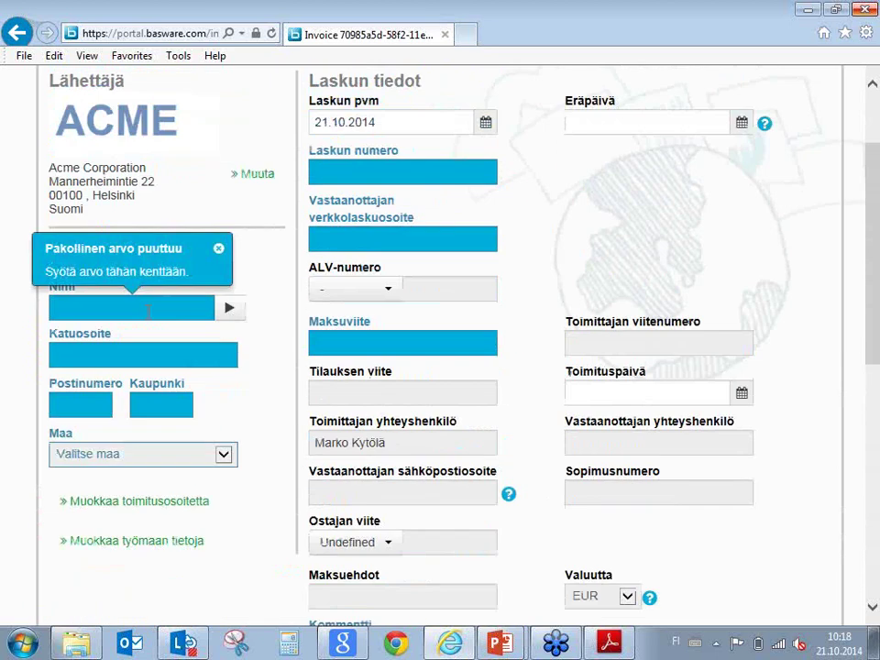
{"action": "left_click", "coordinate": [137, 307]}
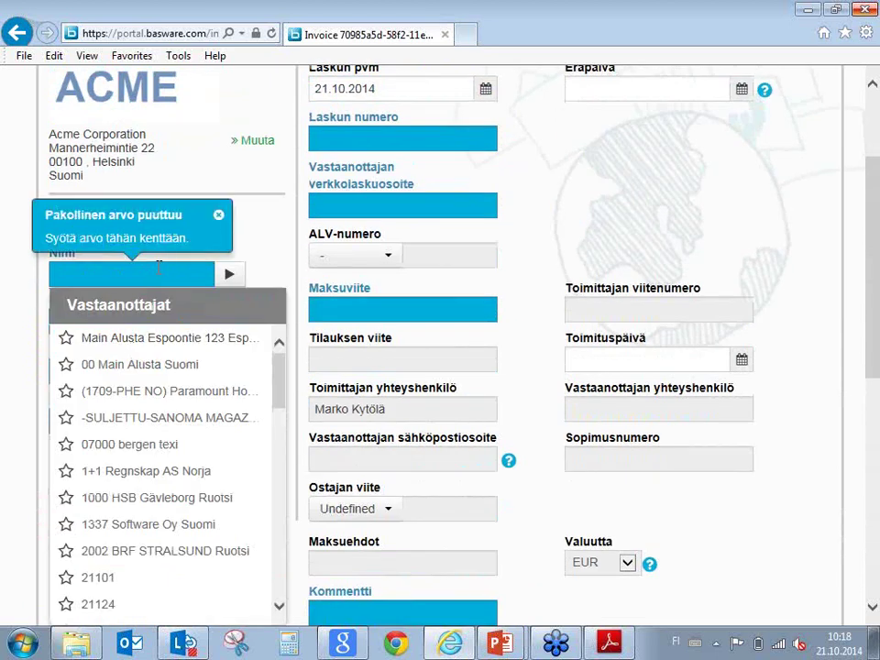
{"action": "left_click", "coordinate": [230, 272]}
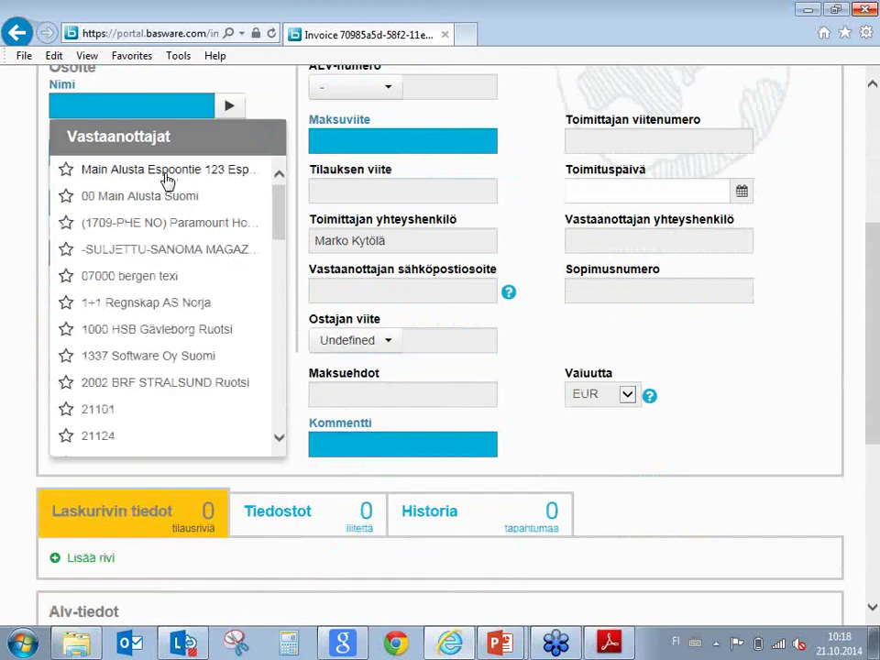
{"action": "left_click", "coordinate": [169, 179]}
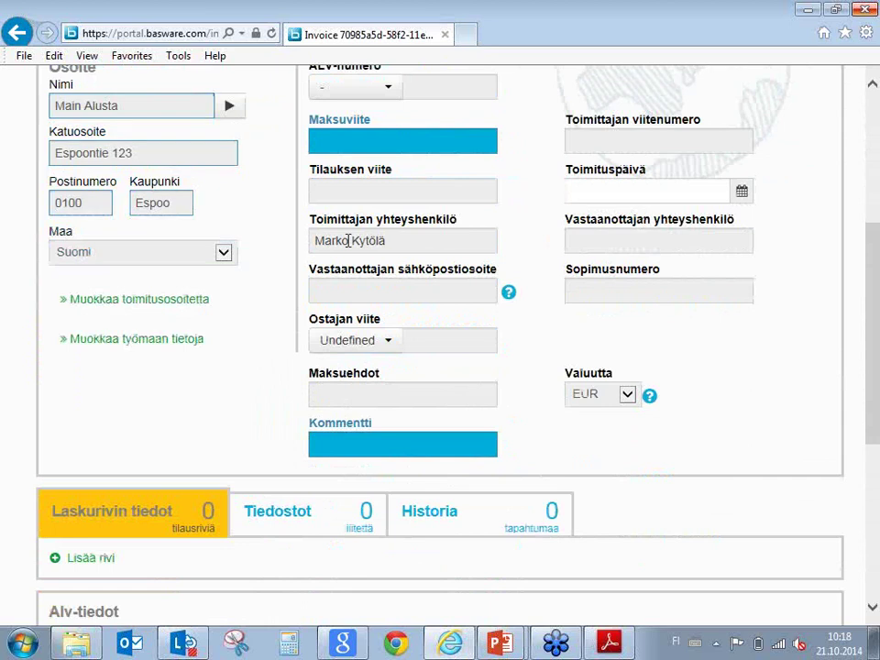
{"action": "scroll", "coordinate": [198, 283], "scroll_direction": "down", "scroll_amount": 3}
{"action": "scroll", "coordinate": [209, 292], "scroll_direction": "up", "scroll_amount": 4}
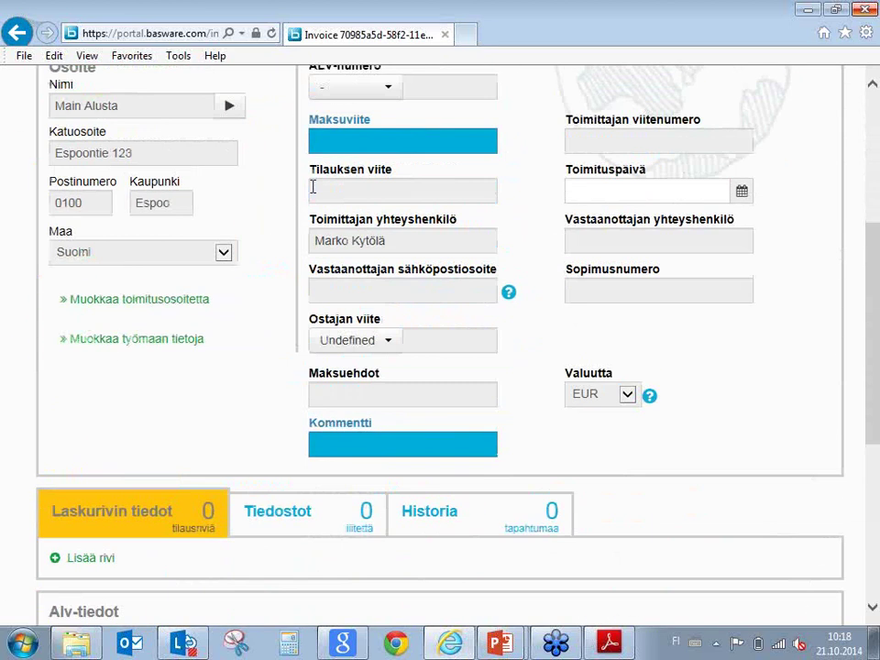
{"action": "scroll", "coordinate": [404, 115], "scroll_direction": "up", "scroll_amount": 1}
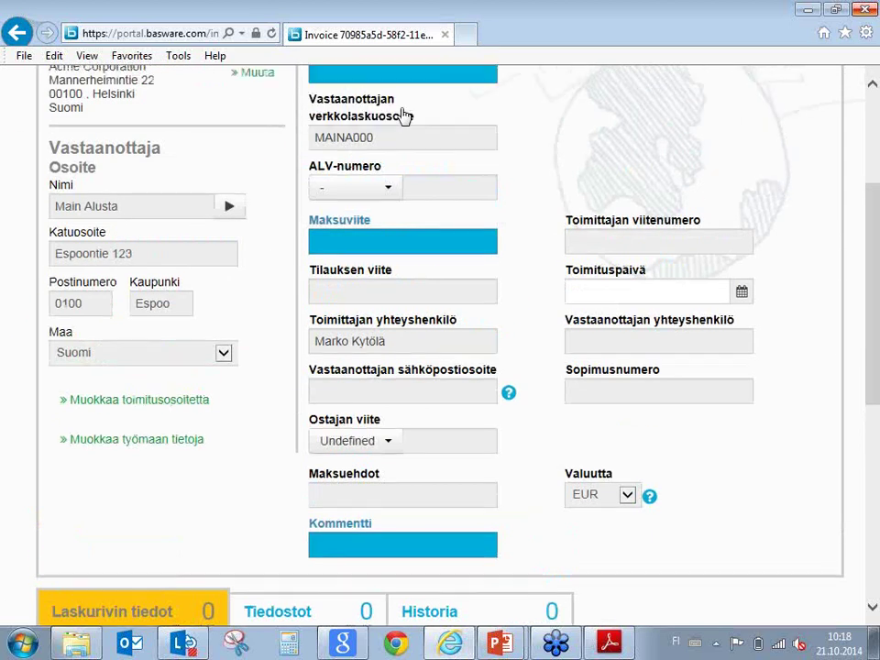
{"action": "scroll", "coordinate": [412, 216], "scroll_direction": "up", "scroll_amount": 1}
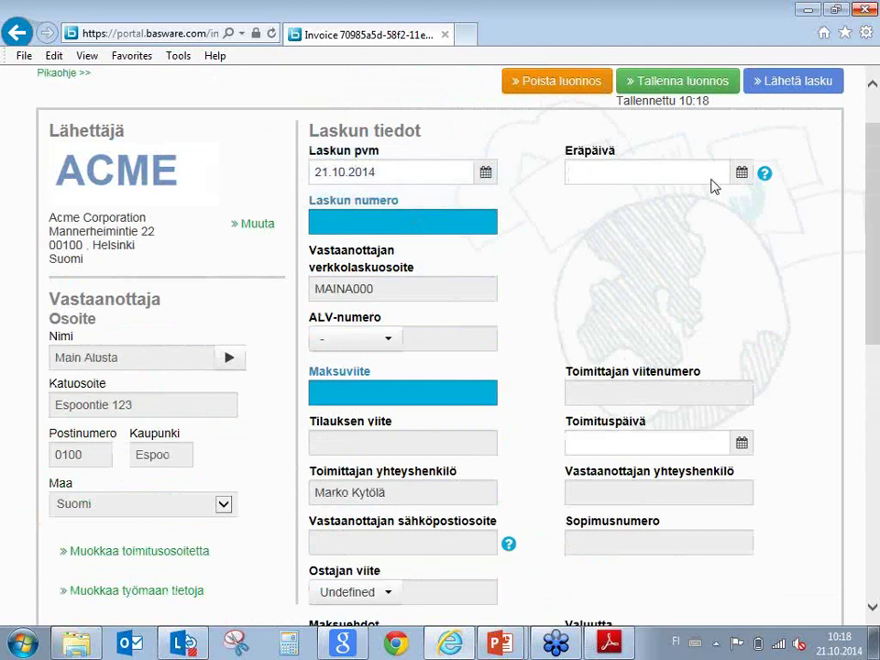
{"action": "left_click", "coordinate": [742, 175]}
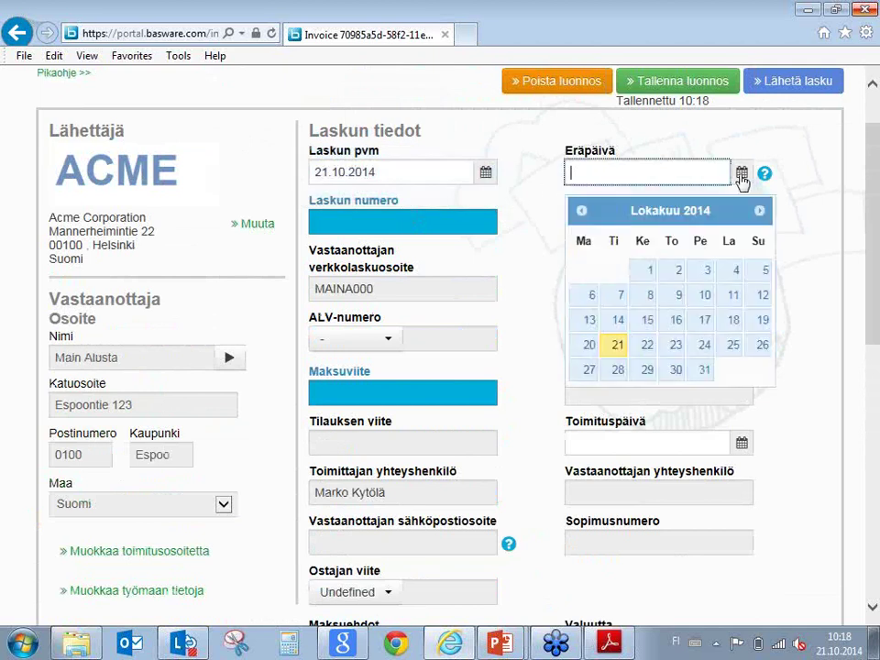
{"action": "left_click", "coordinate": [553, 245]}
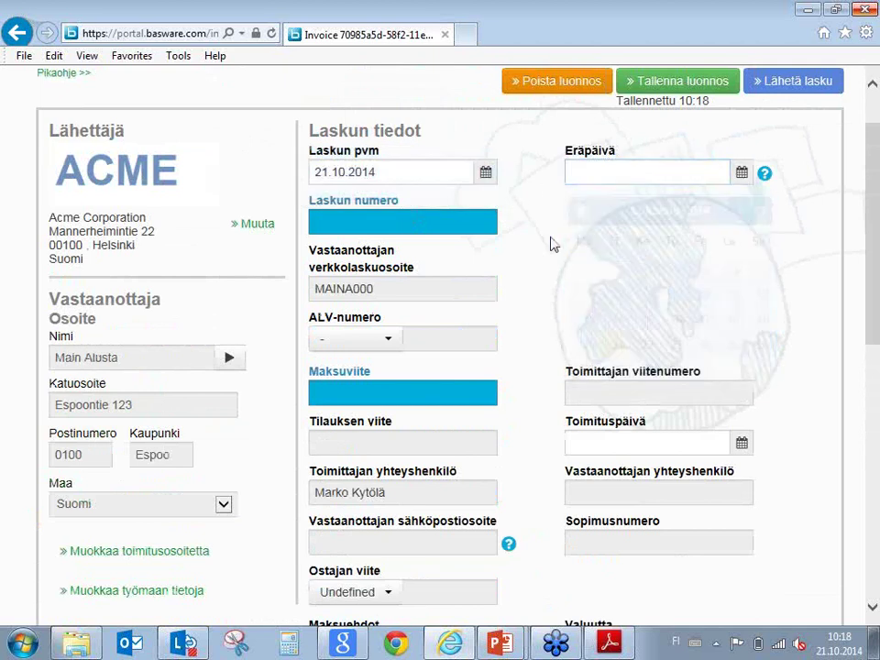
{"action": "scroll", "coordinate": [541, 299], "scroll_direction": "down", "scroll_amount": 3}
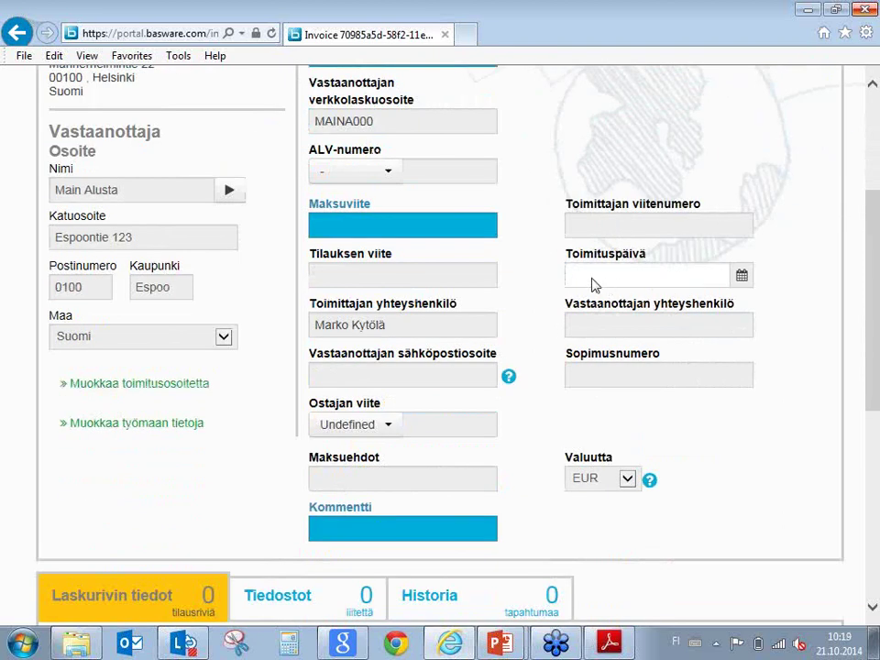
{"action": "left_click", "coordinate": [442, 229]}
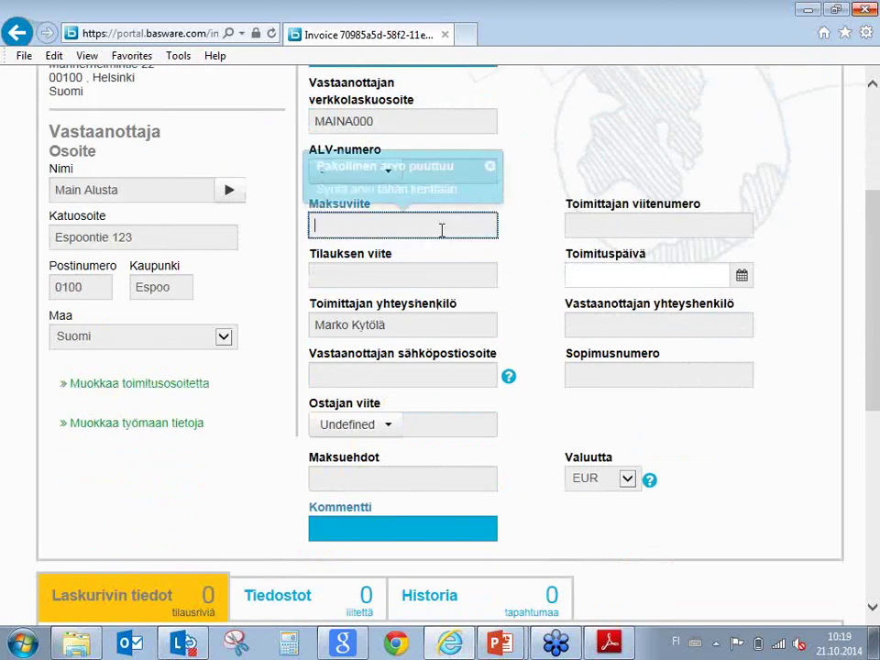
{"action": "left_click", "coordinate": [433, 530]}
{"action": "scroll", "coordinate": [256, 418], "scroll_direction": "down", "scroll_amount": 4}
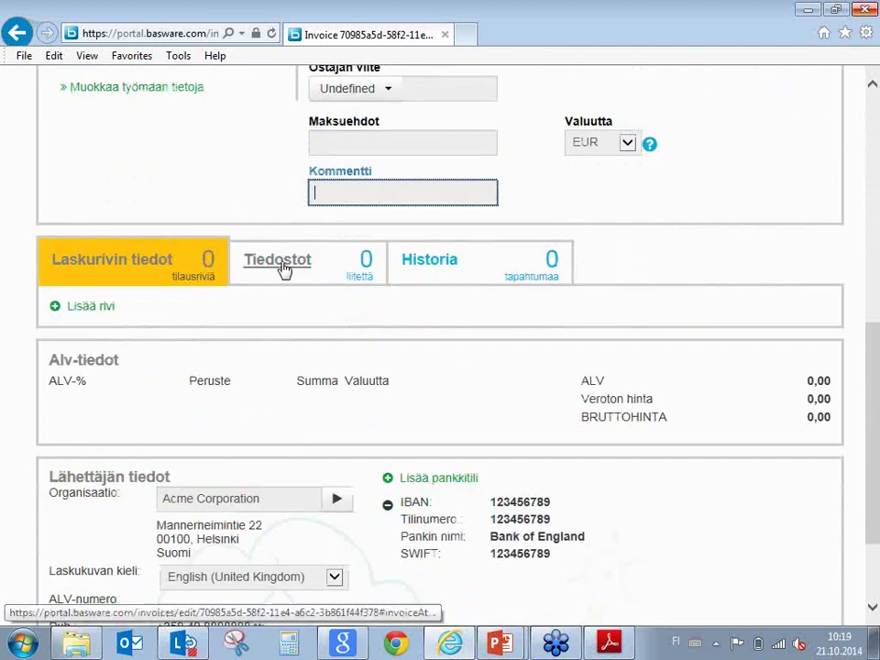
Add an empty line under Laskurivin tiedot and select its Nimi cell
{"action": "left_click", "coordinate": [86, 307]}
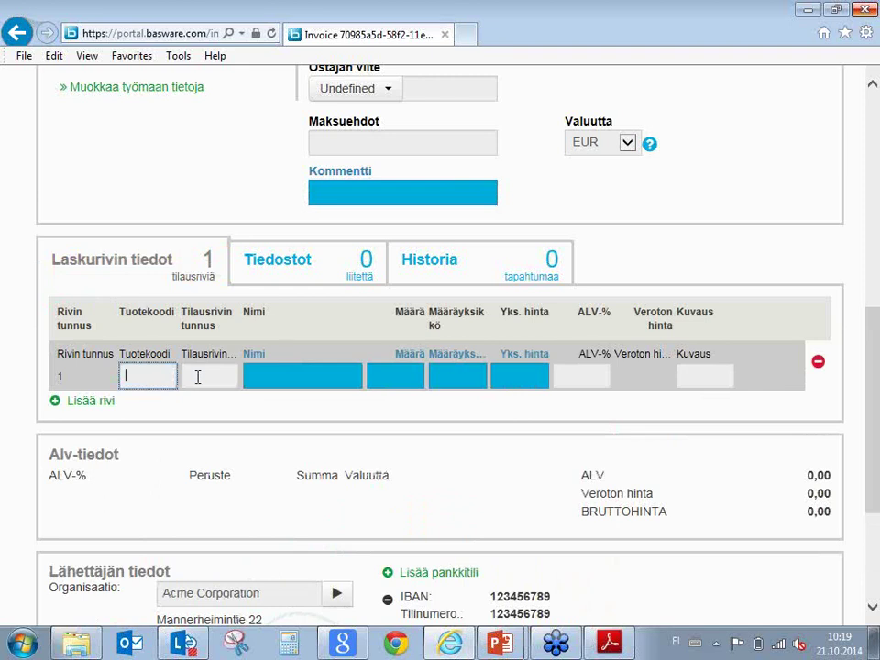
{"action": "left_click", "coordinate": [348, 371]}
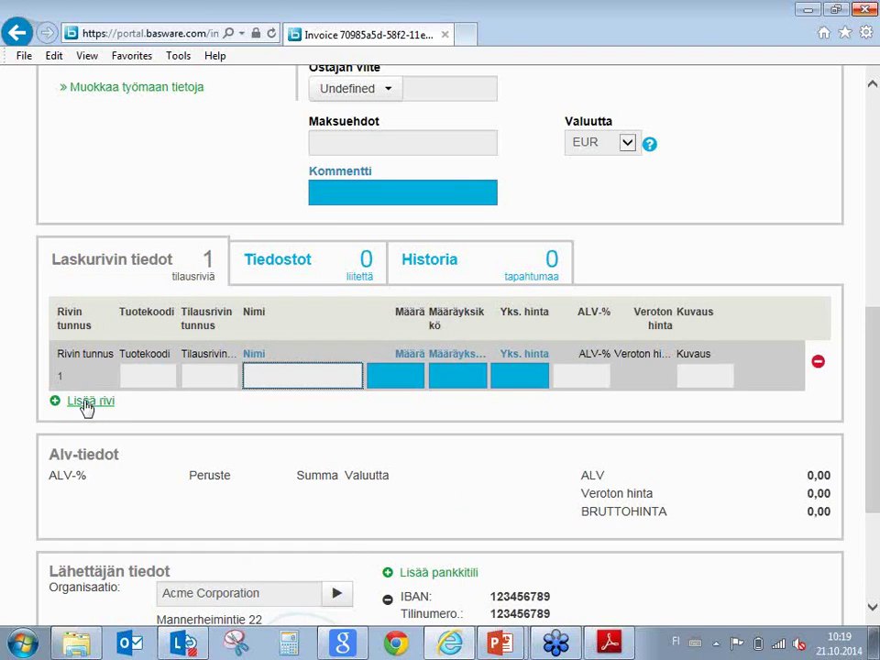
{"action": "scroll", "coordinate": [86, 410], "scroll_direction": "down", "scroll_amount": 2}
{"action": "scroll", "coordinate": [85, 413], "scroll_direction": "up", "scroll_amount": 6}
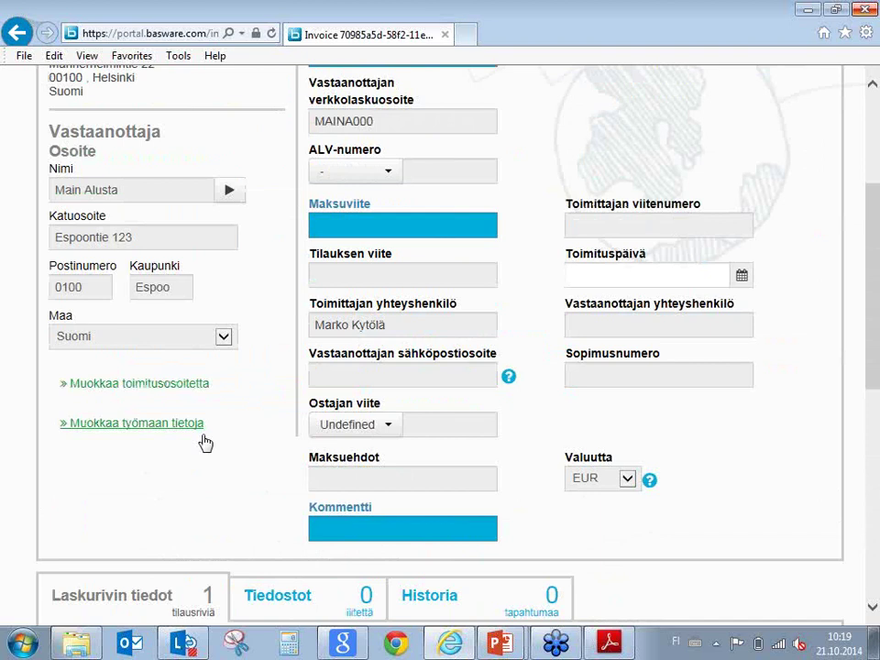
{"action": "scroll", "coordinate": [204, 442], "scroll_direction": "up", "scroll_amount": 3}
{"action": "scroll", "coordinate": [196, 475], "scroll_direction": "down", "scroll_amount": 2}
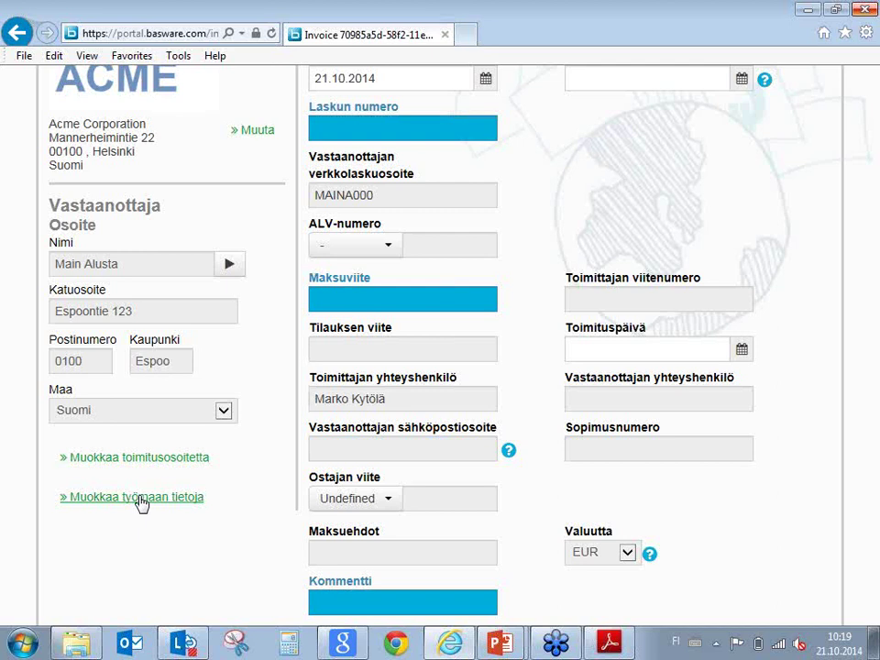
{"action": "scroll", "coordinate": [349, 358], "scroll_direction": "up", "scroll_amount": 3}
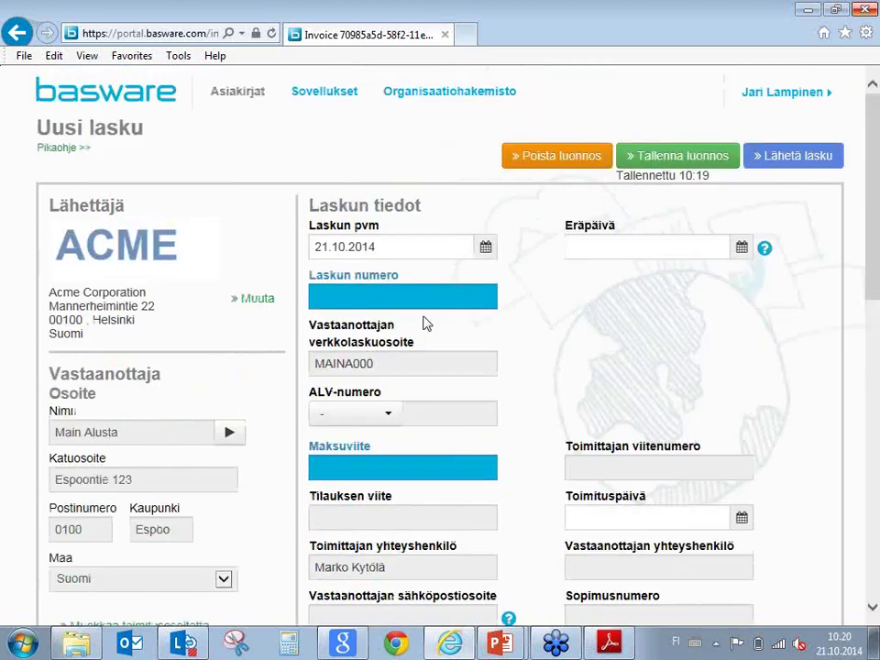
{"action": "mouse_move", "coordinate": [434, 306]}
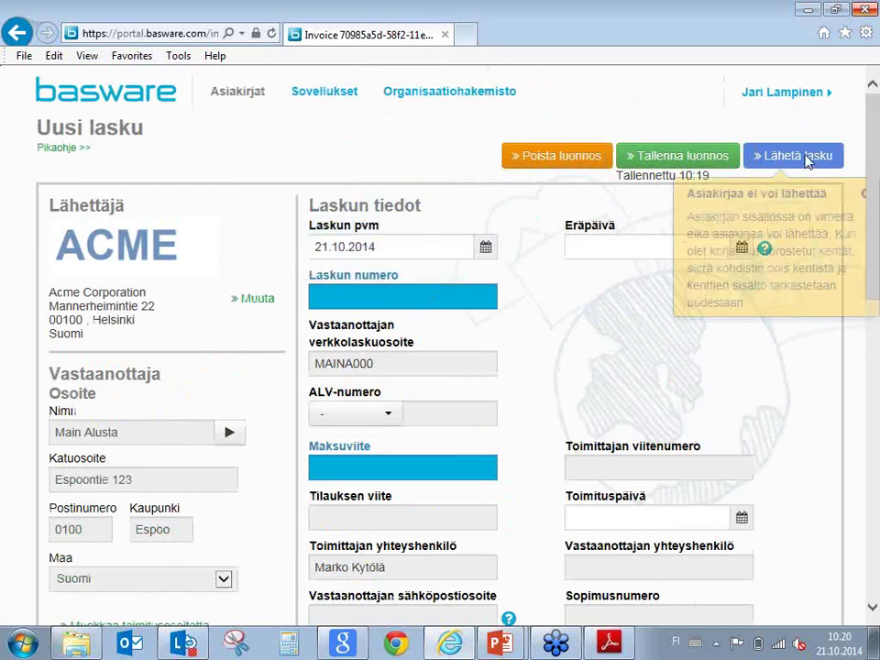
{"action": "scroll", "coordinate": [486, 369], "scroll_direction": "down", "scroll_amount": 1}
{"action": "scroll", "coordinate": [486, 368], "scroll_direction": "down", "scroll_amount": 6}
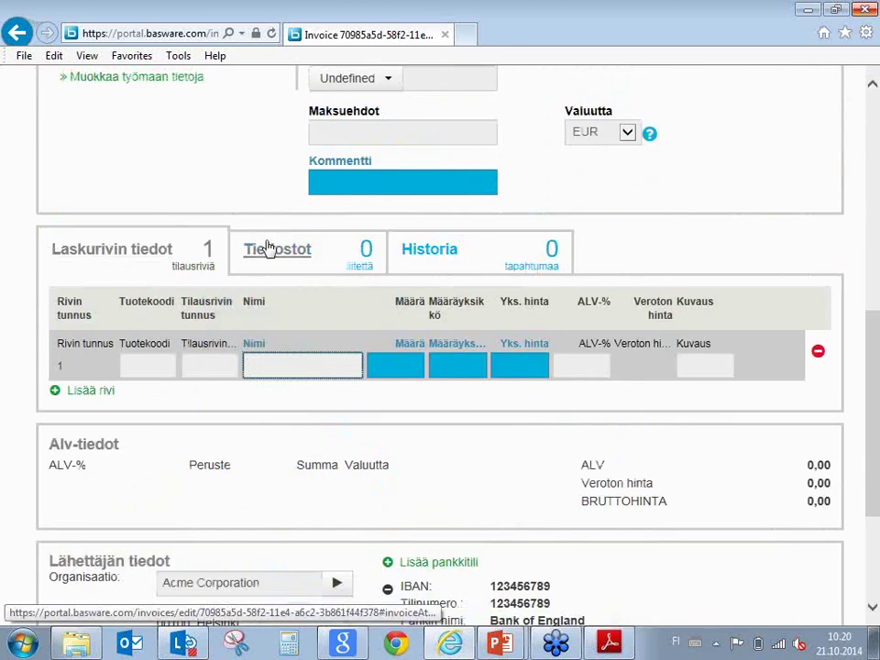
{"action": "left_click", "coordinate": [271, 249]}
{"action": "scroll", "coordinate": [176, 353], "scroll_direction": "down", "scroll_amount": 3}
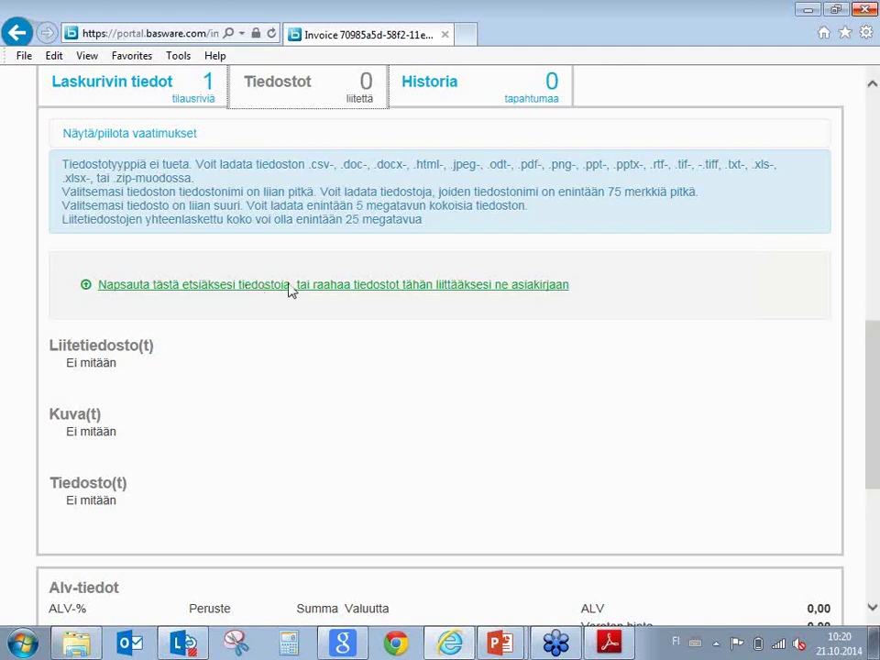
{"action": "scroll", "coordinate": [291, 289], "scroll_direction": "up", "scroll_amount": 10}
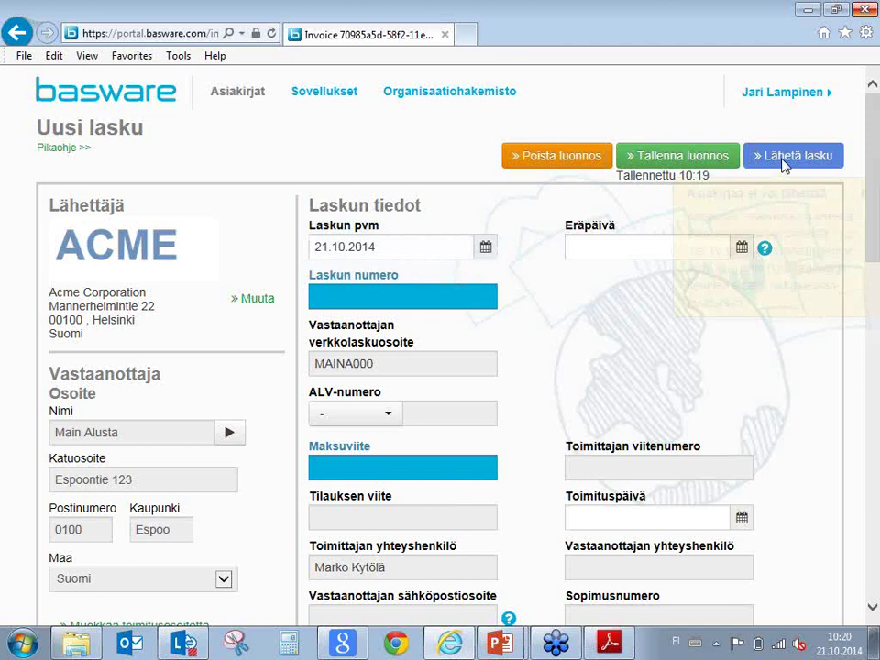
{"action": "left_click", "coordinate": [786, 158]}
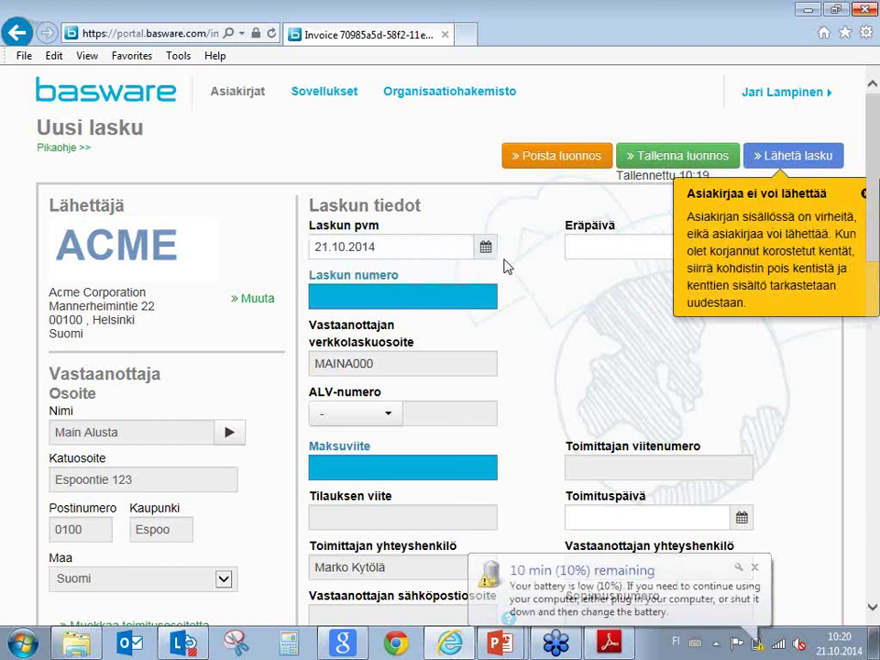
{"action": "left_click", "coordinate": [421, 298]}
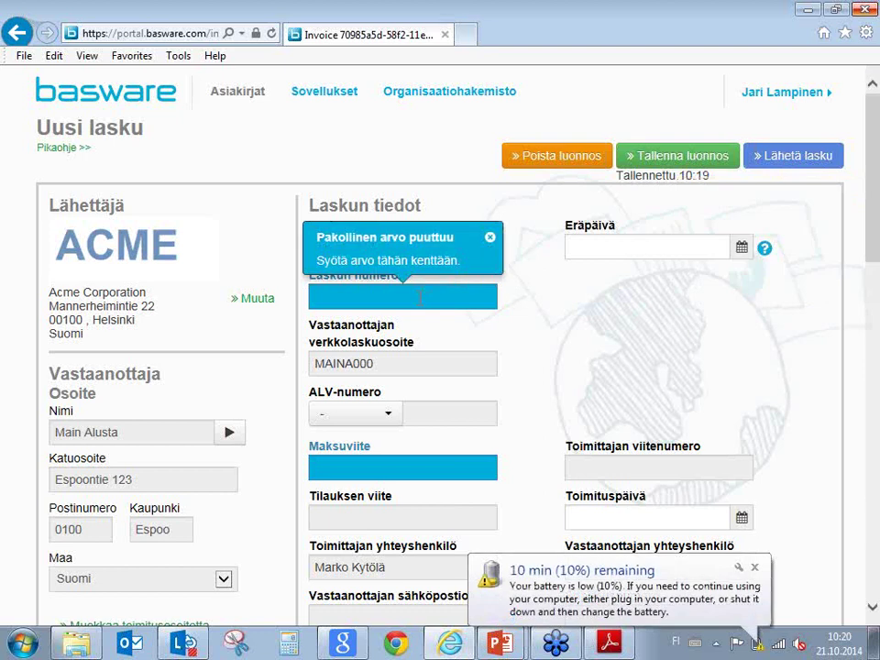
{"action": "mouse_move", "coordinate": [747, 157]}
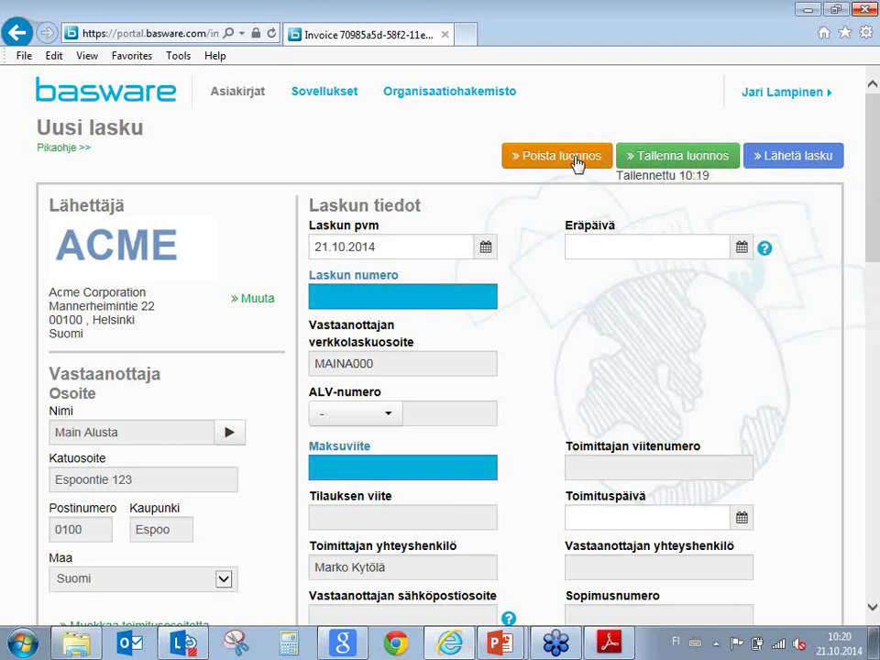
Enter invoice number 1234 and payment reference 5678 on the draft invoice
{"action": "left_click", "coordinate": [484, 299]}
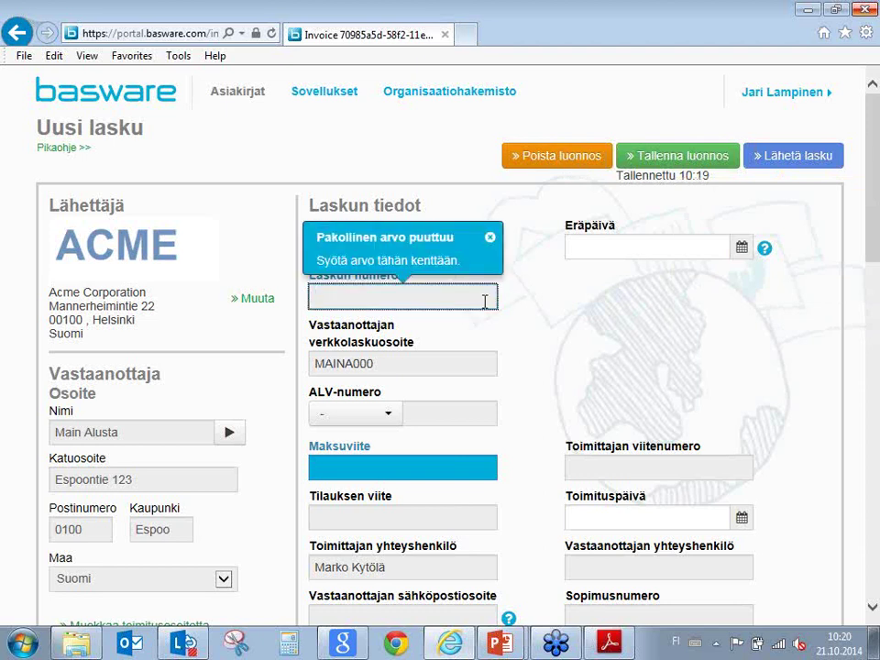
{"action": "type", "text": "1234"}
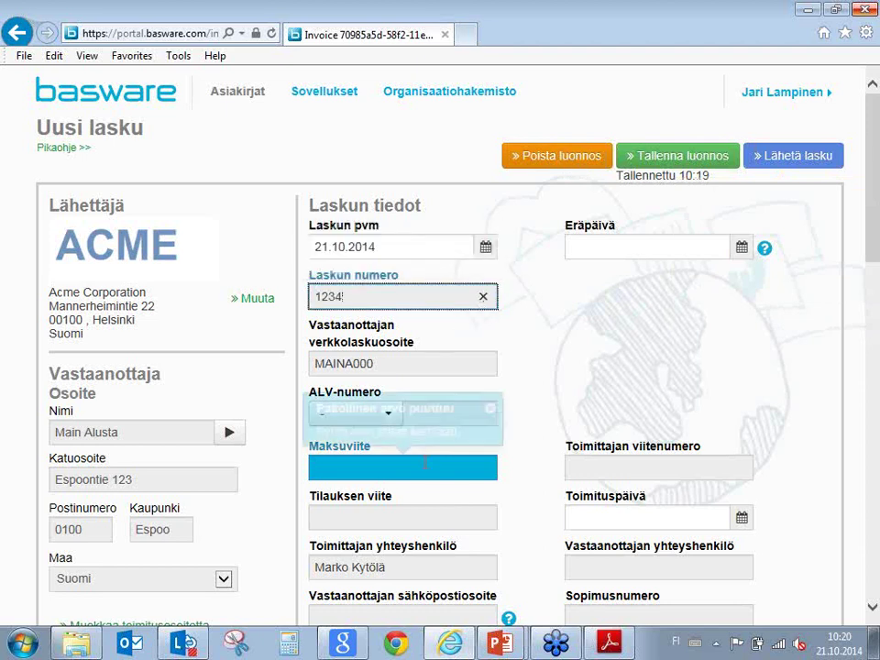
{"action": "left_click", "coordinate": [424, 465]}
{"action": "type", "text": "56"}
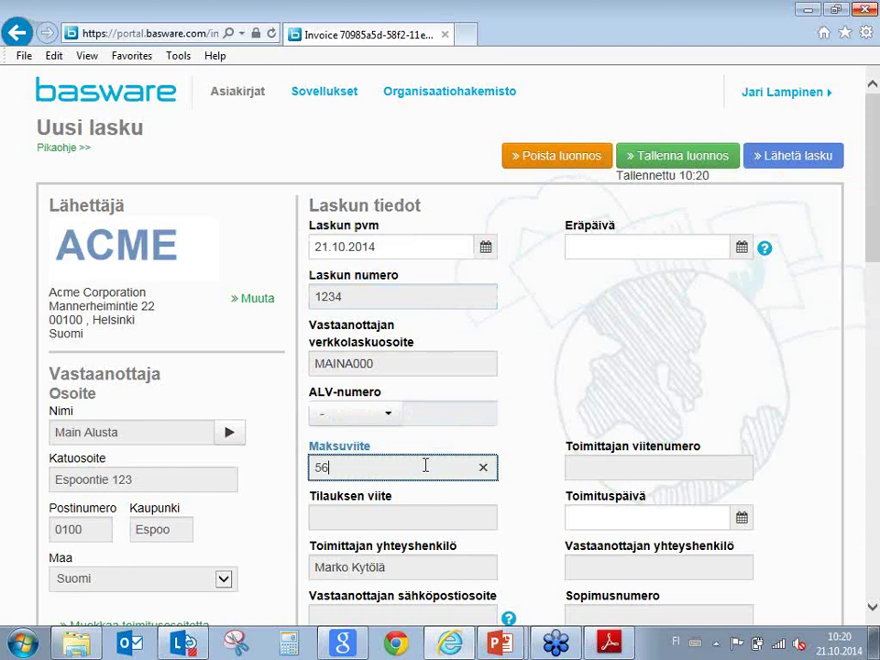
Add the comment 'moi' and retry sending the invoice, which is still refused
{"action": "scroll", "coordinate": [426, 470], "scroll_direction": "down", "scroll_amount": 3}
{"action": "left_click", "coordinate": [427, 517]}
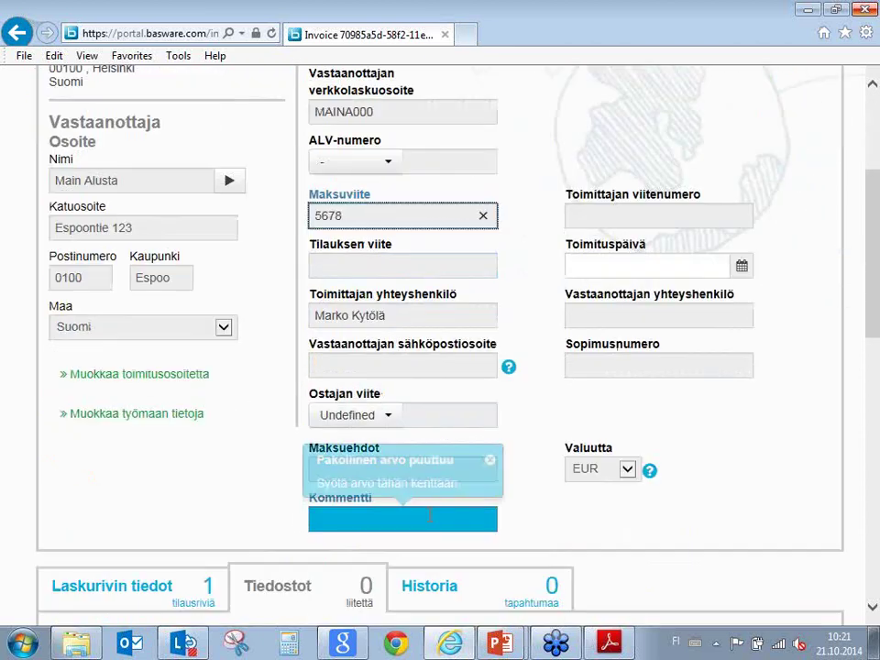
{"action": "type", "text": "moi"}
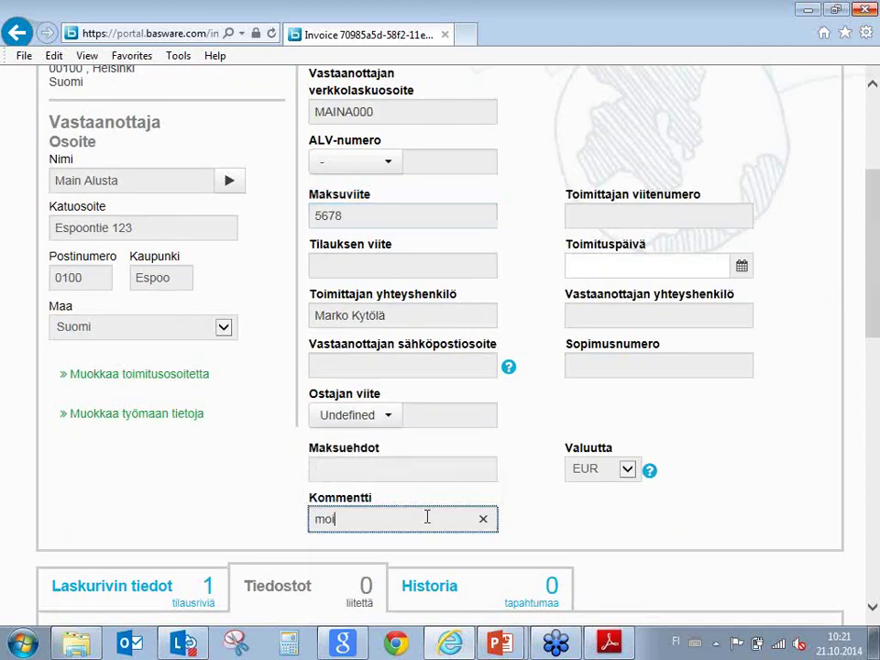
{"action": "scroll", "coordinate": [632, 368], "scroll_direction": "up", "scroll_amount": 3}
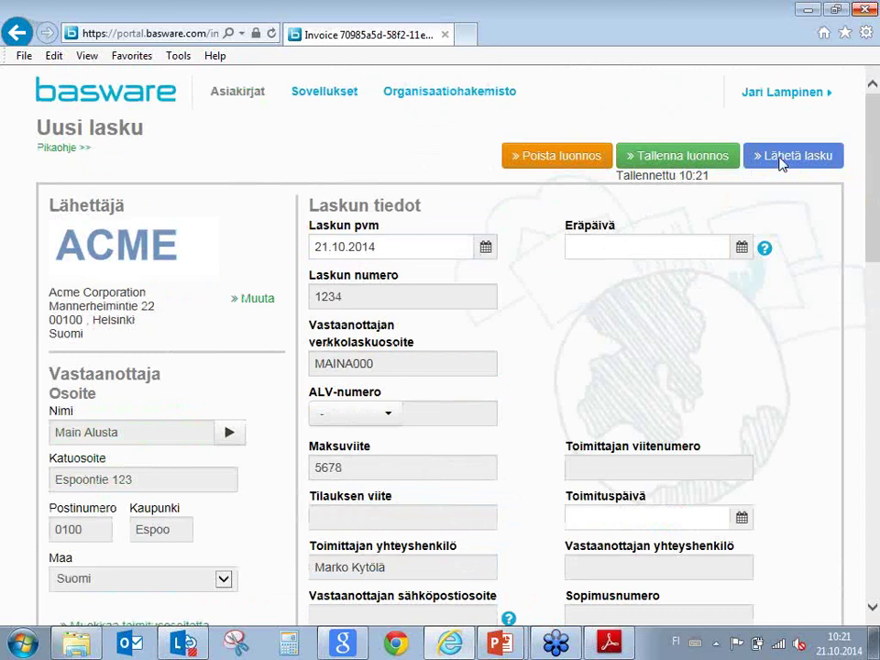
{"action": "left_click", "coordinate": [781, 163]}
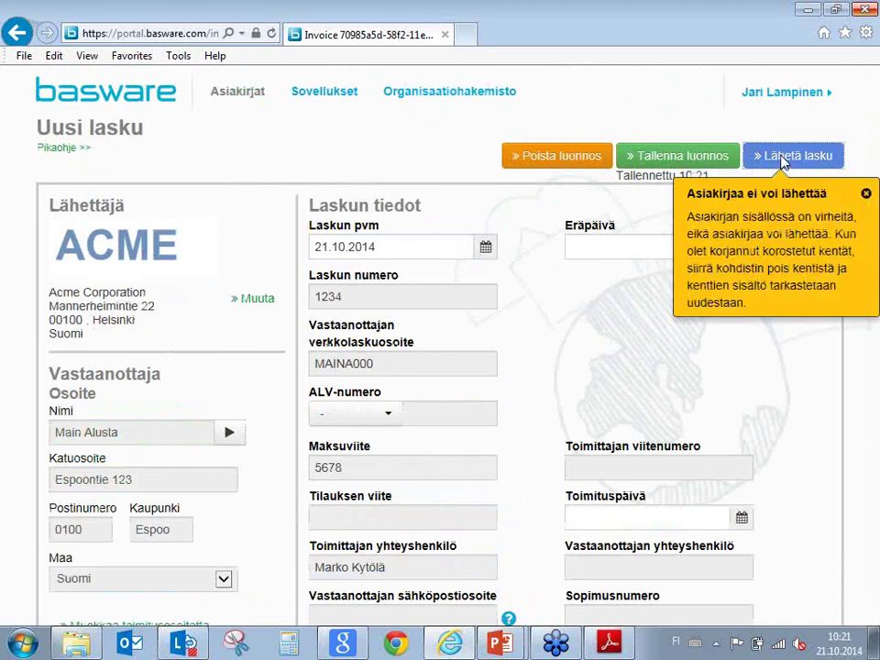
Name the invoice line 'Työkalut' with quantity 1
{"action": "scroll", "coordinate": [655, 367], "scroll_direction": "down", "scroll_amount": 4}
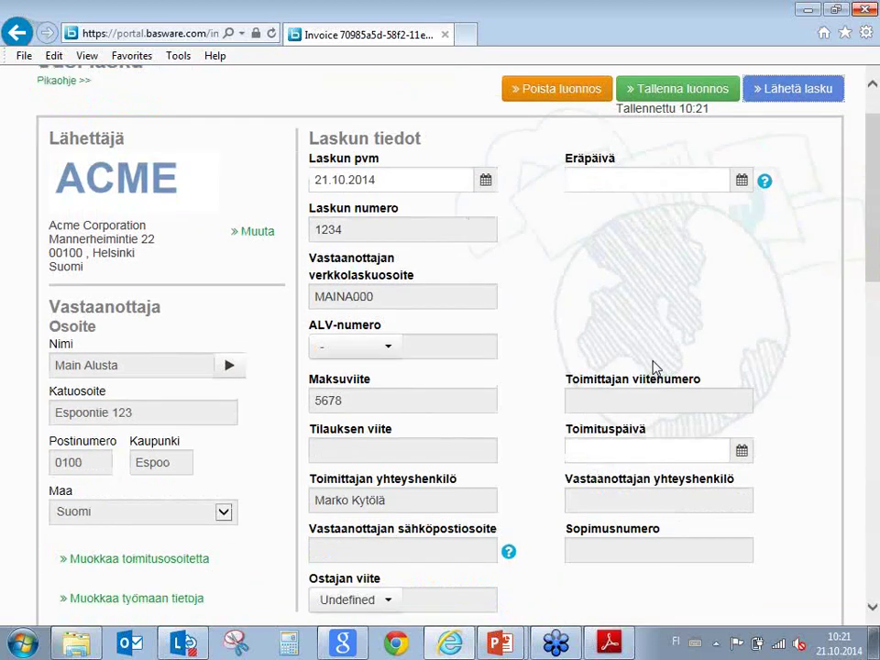
{"action": "scroll", "coordinate": [631, 345], "scroll_direction": "down", "scroll_amount": 1}
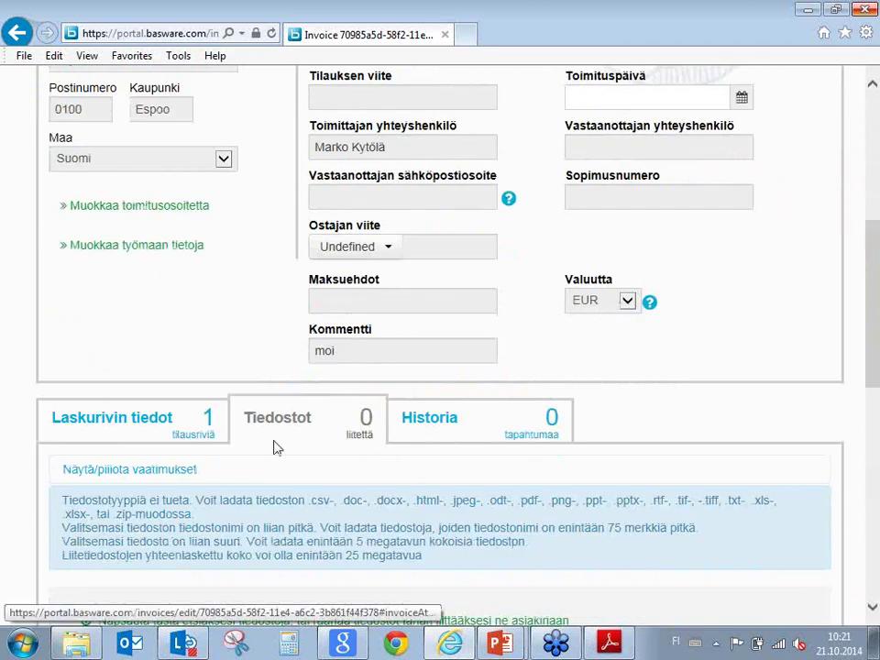
{"action": "scroll", "coordinate": [220, 355], "scroll_direction": "down", "scroll_amount": 3}
{"action": "left_click", "coordinate": [147, 338]}
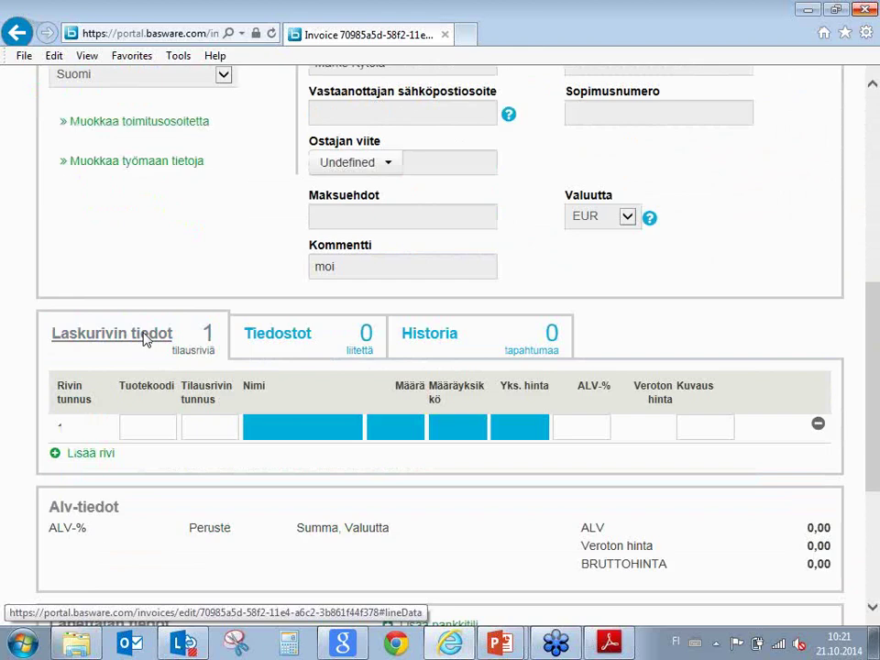
{"action": "left_click", "coordinate": [262, 435]}
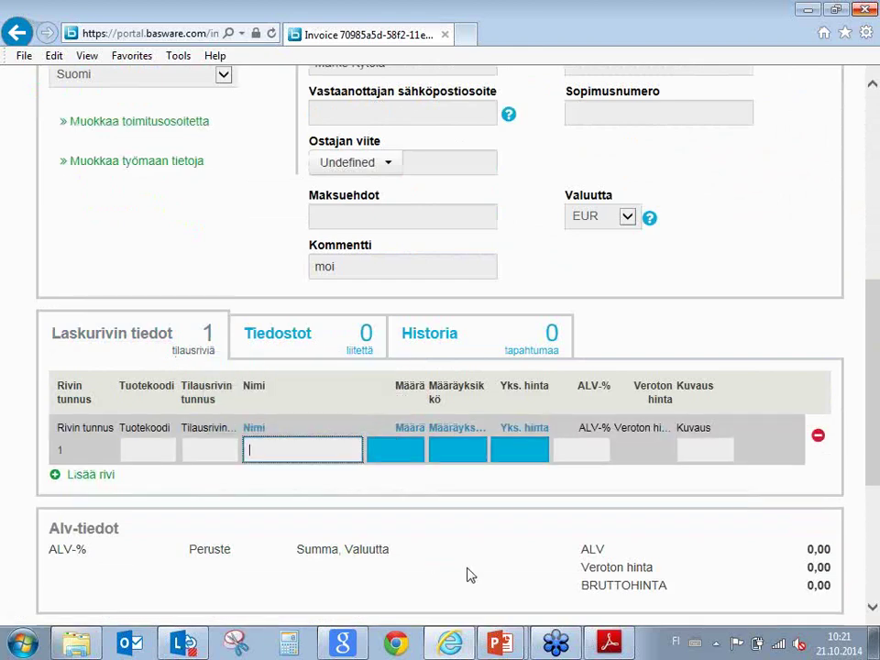
{"action": "type", "text": "Työkalut"}
{"action": "key", "text": "Tab"}
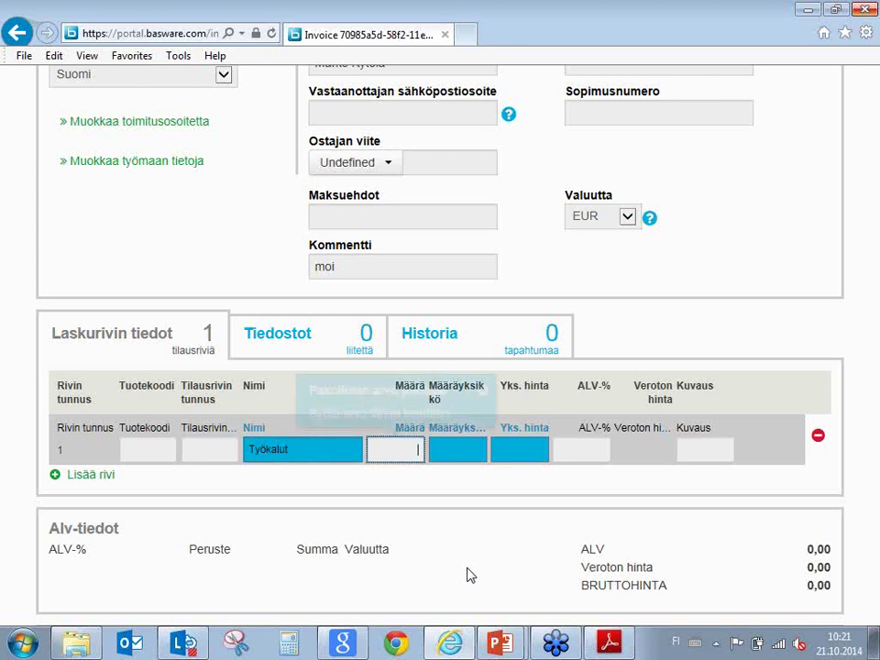
{"action": "type", "text": "1"}
{"action": "key", "text": "Tab"}
{"action": "key", "text": "Tab"}
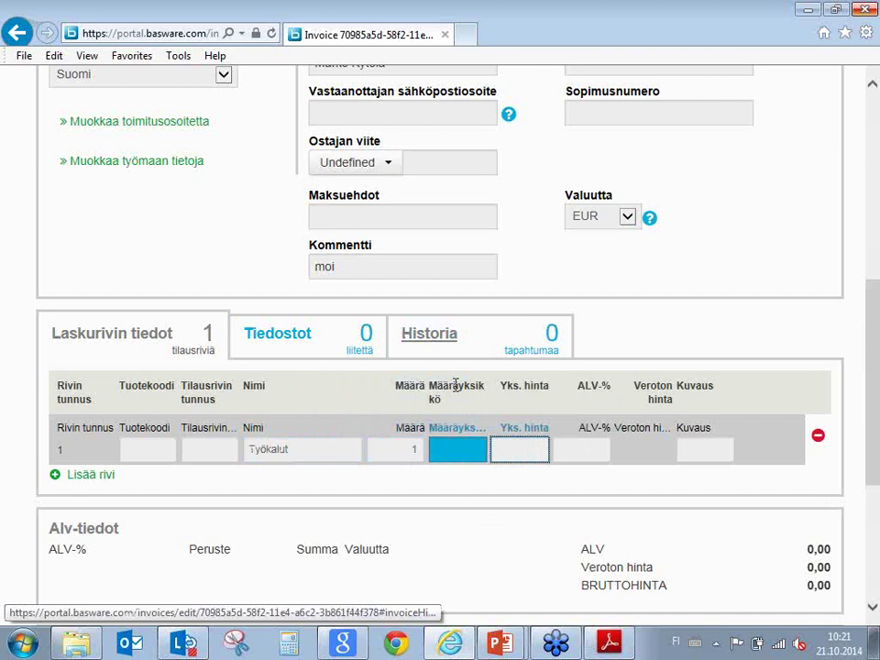
Set the line's unit to kpl and unit price to 100,00, bringing totals to 100,00
{"action": "left_click", "coordinate": [446, 448]}
{"action": "type", "text": "kpl"}
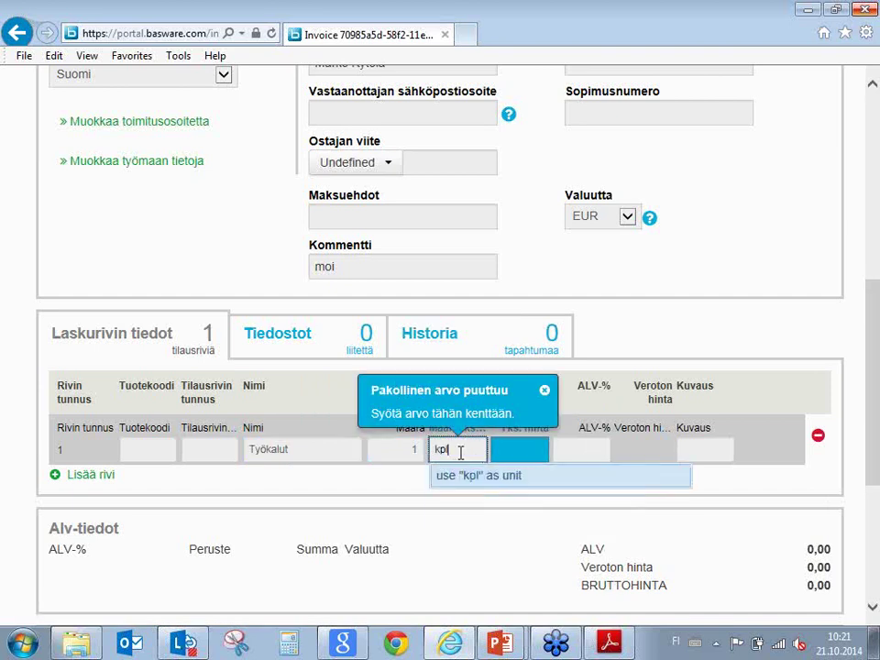
{"action": "key", "text": "Tab"}
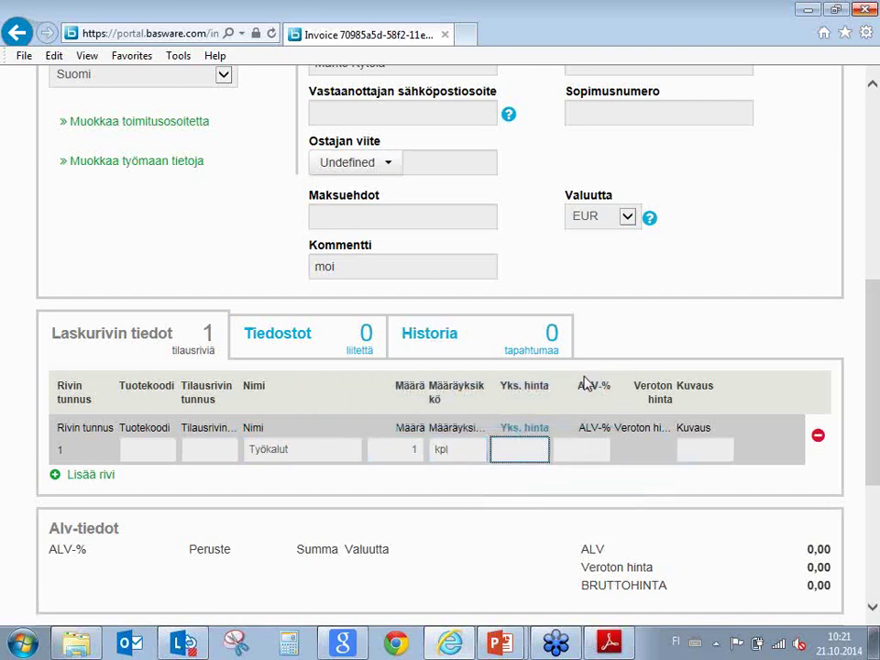
{"action": "type", "text": "100"}
{"action": "key", "text": "Tab"}
{"action": "key", "text": "Tab"}
{"action": "key", "text": "Tab"}
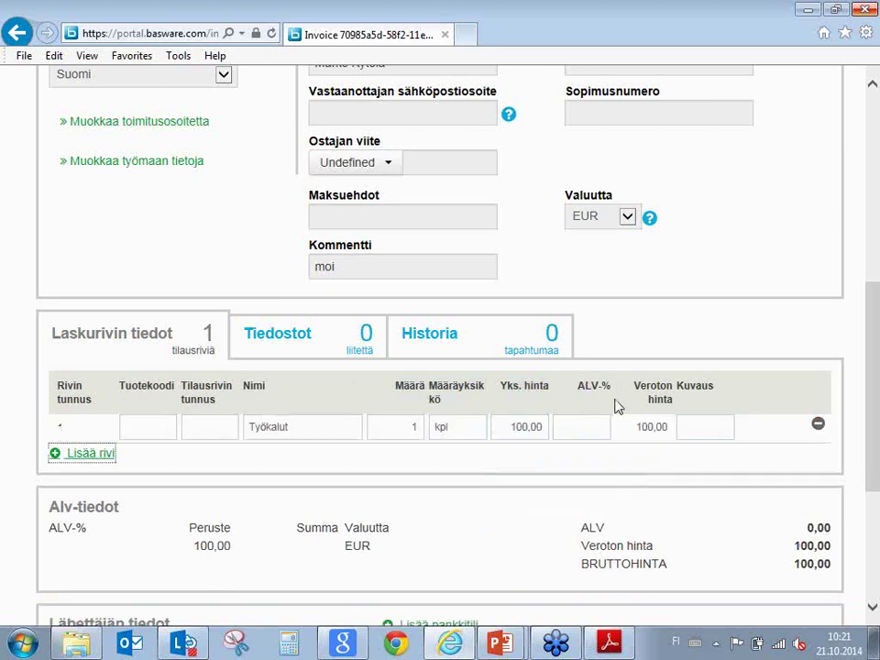
{"action": "scroll", "coordinate": [763, 112], "scroll_direction": "up", "scroll_amount": 3}
Send invoice 1234 to Main Alusta and begin a new discussion about it
{"action": "scroll", "coordinate": [762, 112], "scroll_direction": "up", "scroll_amount": 5}
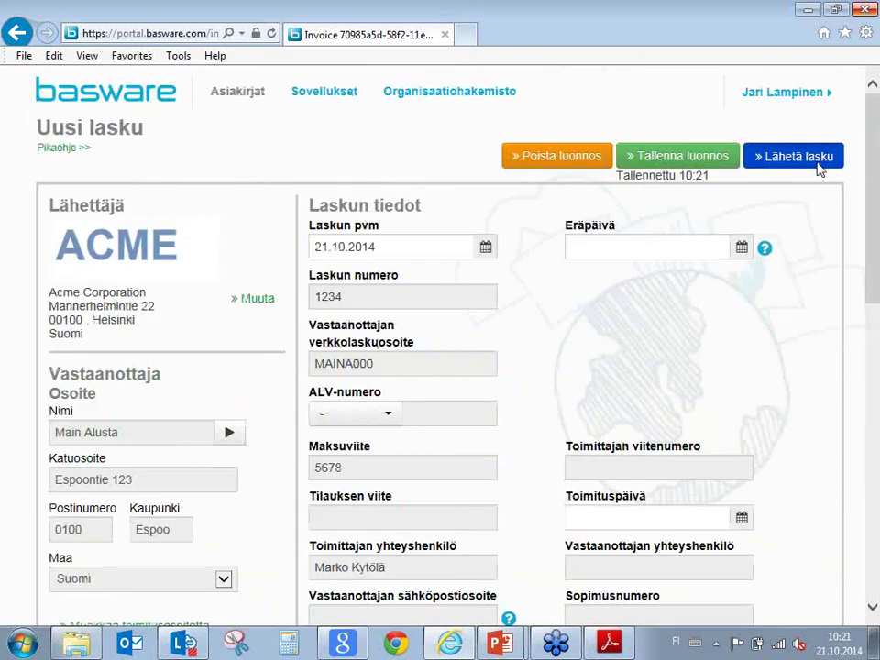
{"action": "left_click", "coordinate": [817, 167]}
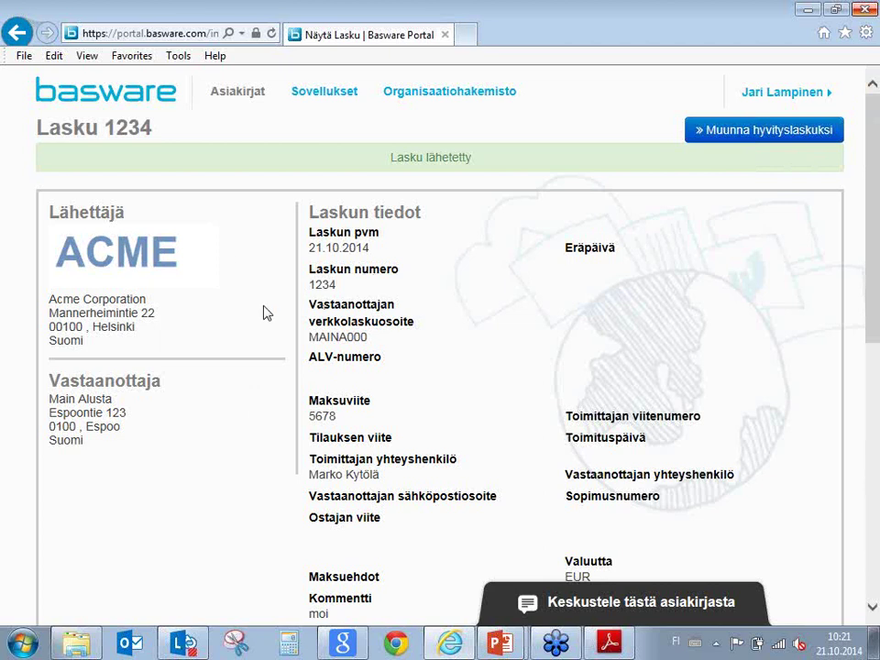
{"action": "scroll", "coordinate": [261, 309], "scroll_direction": "down", "scroll_amount": 3}
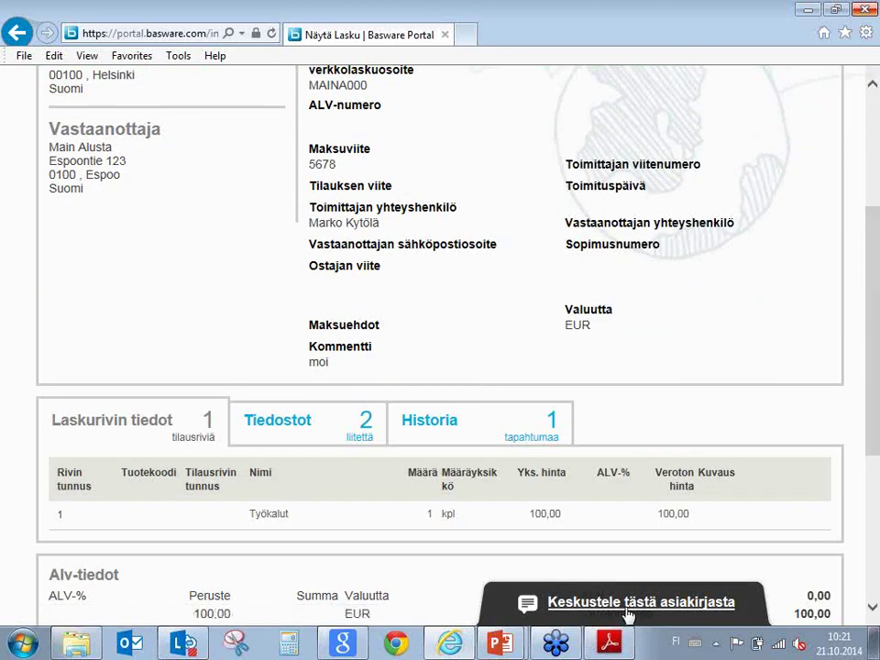
{"action": "left_click", "coordinate": [629, 612]}
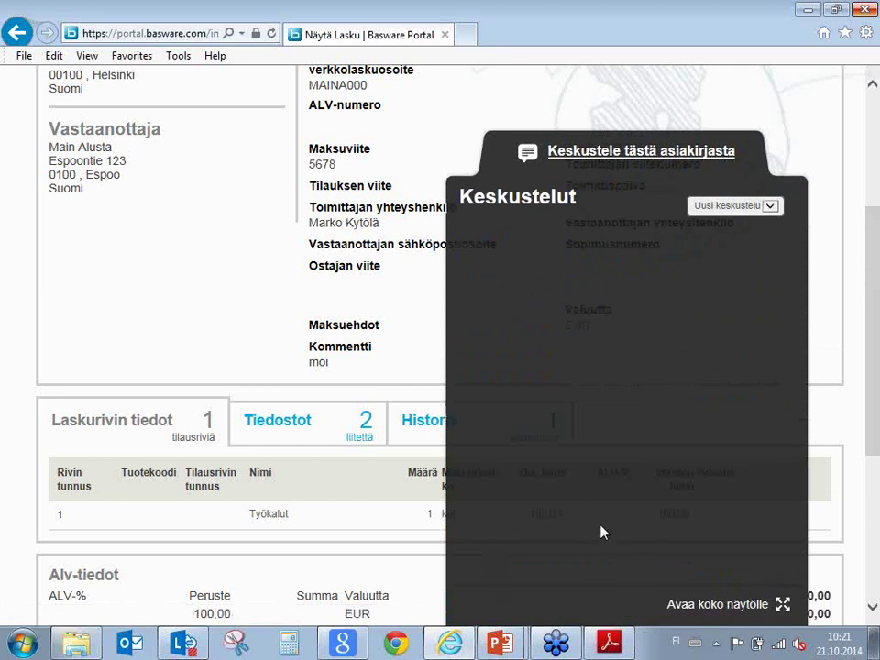
{"action": "left_click", "coordinate": [738, 208]}
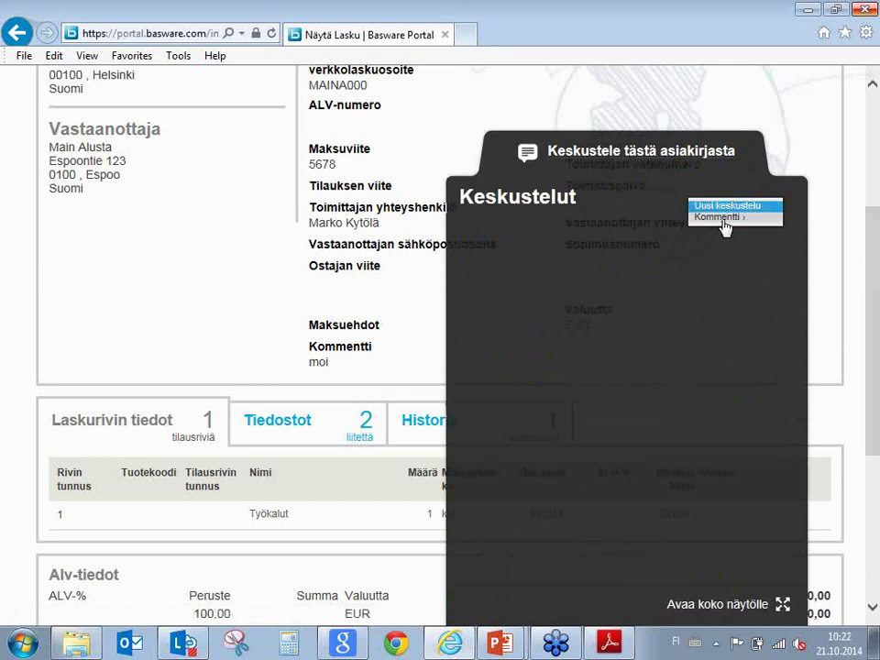
Post a Kommentti titled 'Työkalut' with text 'hkhjjkölk' to the invoice discussion
{"action": "left_click", "coordinate": [721, 221]}
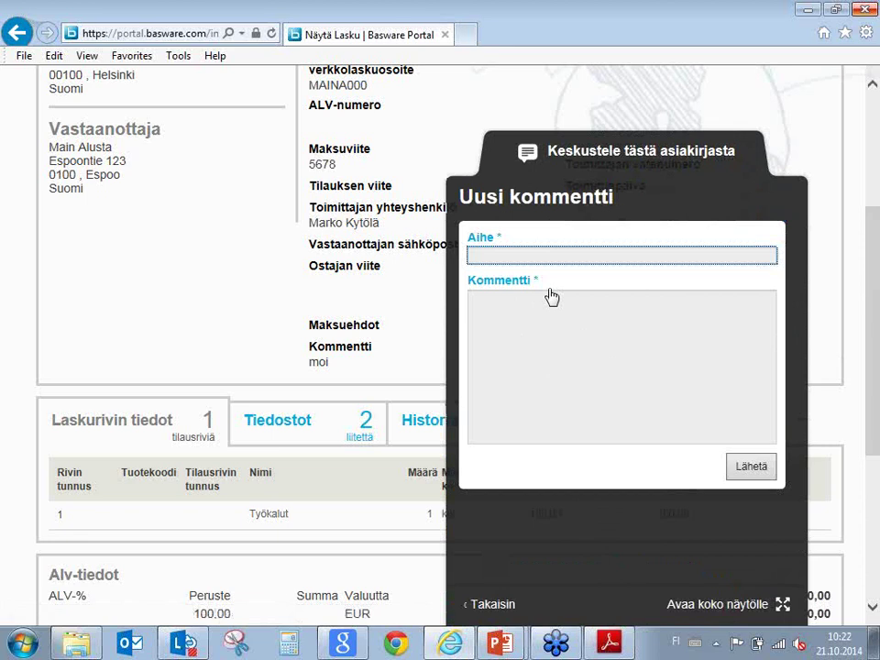
{"action": "type", "text": "Työkalut"}
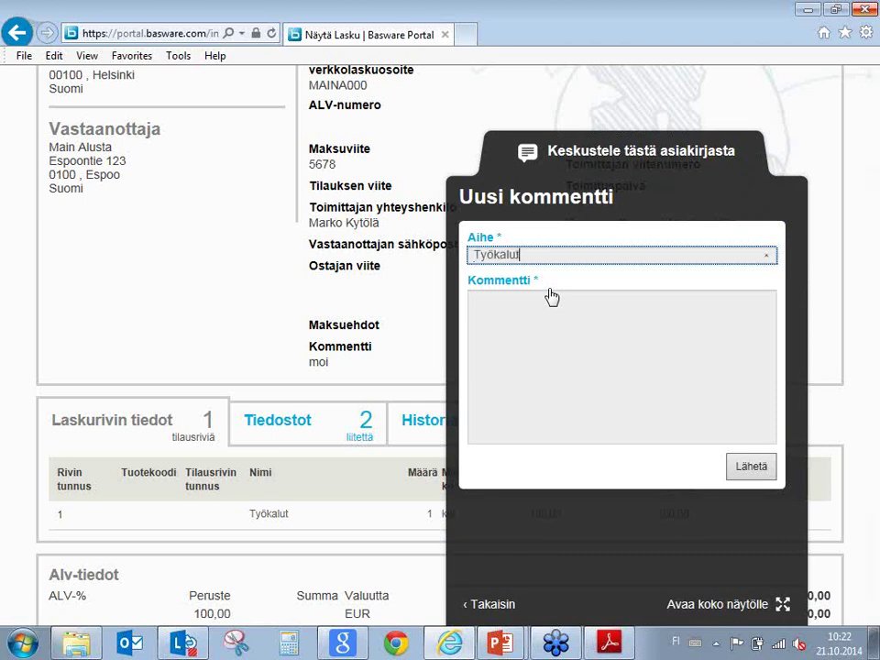
{"action": "left_click", "coordinate": [554, 301]}
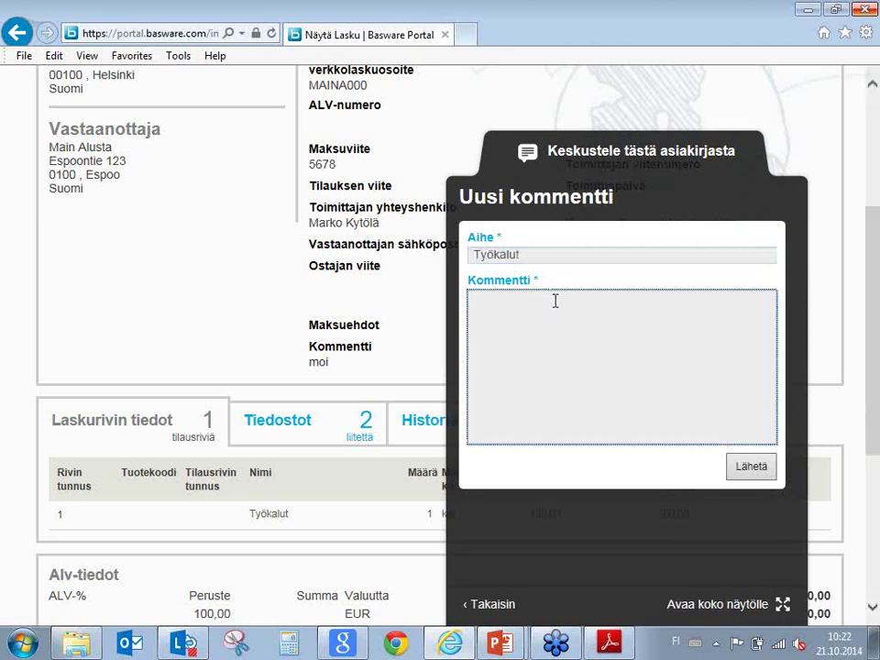
{"action": "type", "text": "hkhjjkölk"}
{"action": "left_click", "coordinate": [748, 471]}
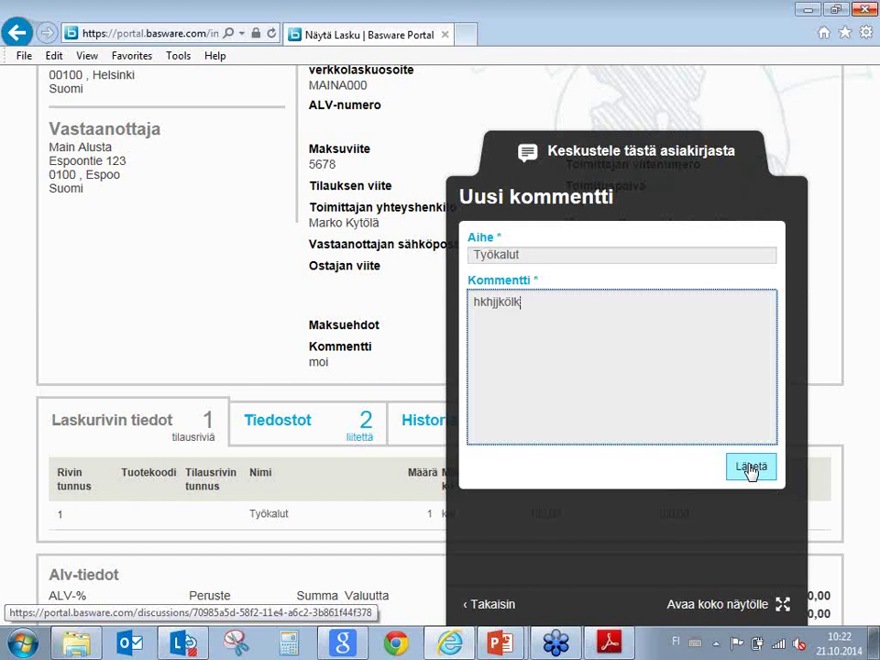
{"action": "left_click", "coordinate": [750, 469]}
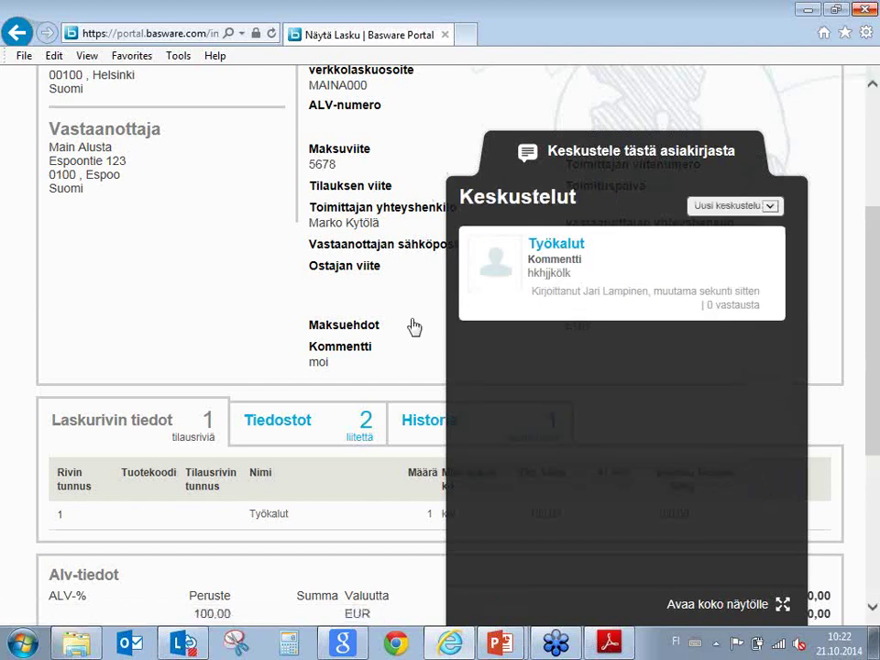
Show the Historia tab's sent-to-Main Alusta event and collapse the Keskustele tästä asiakirjasta panel
{"action": "left_click", "coordinate": [431, 421]}
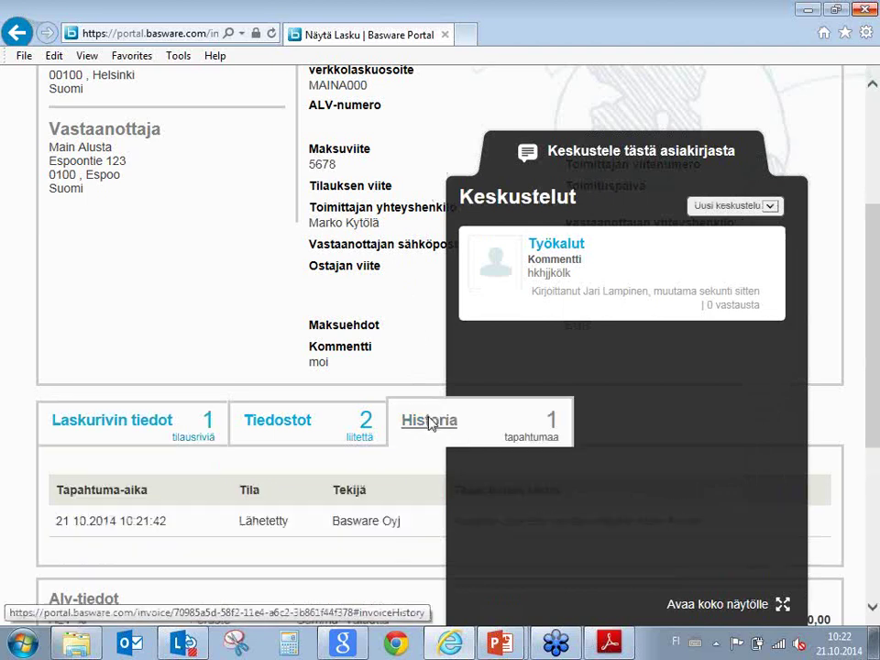
{"action": "scroll", "coordinate": [212, 518], "scroll_direction": "down", "scroll_amount": 4}
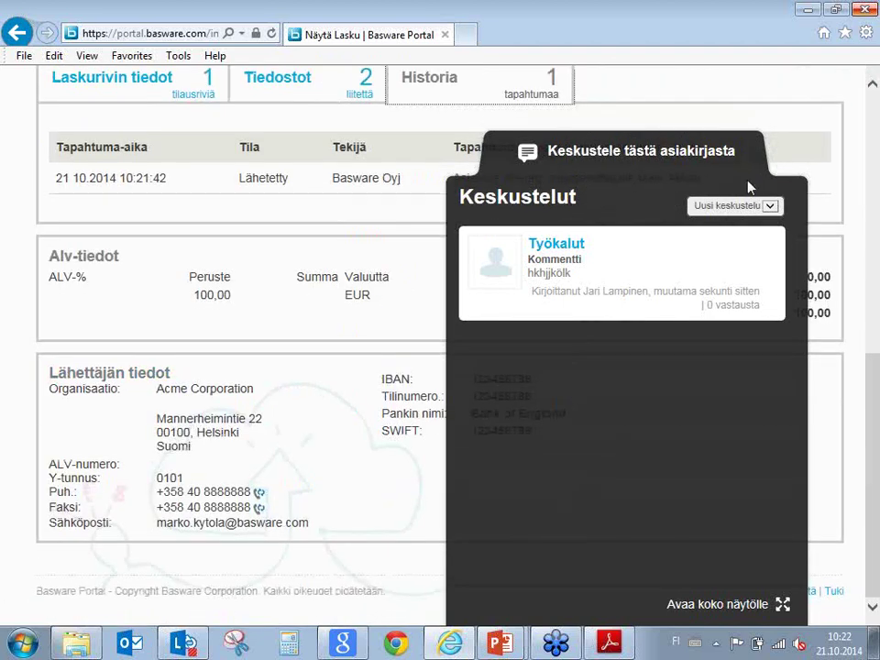
{"action": "left_click", "coordinate": [555, 149]}
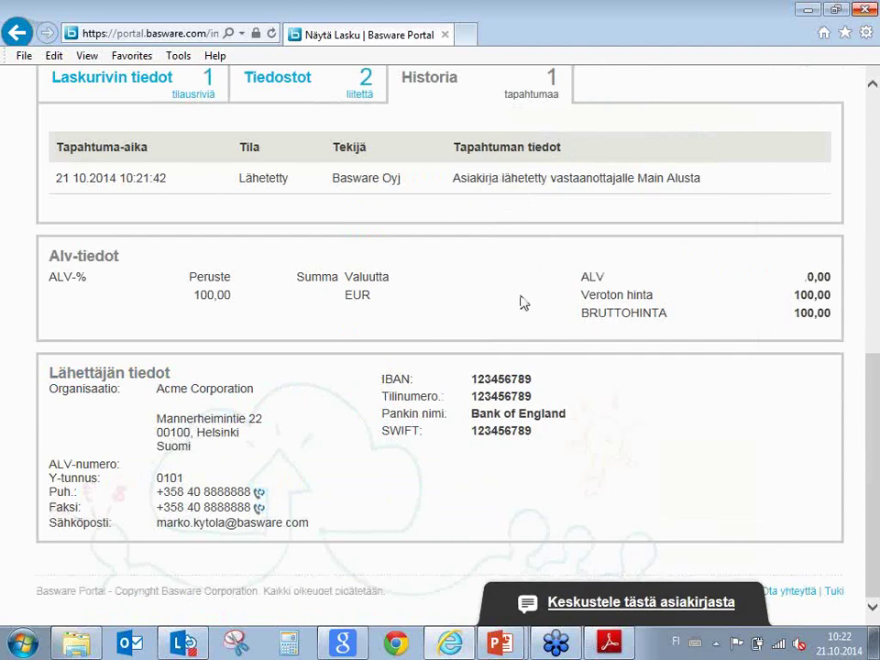
{"action": "scroll", "coordinate": [506, 291], "scroll_direction": "up", "scroll_amount": 1}
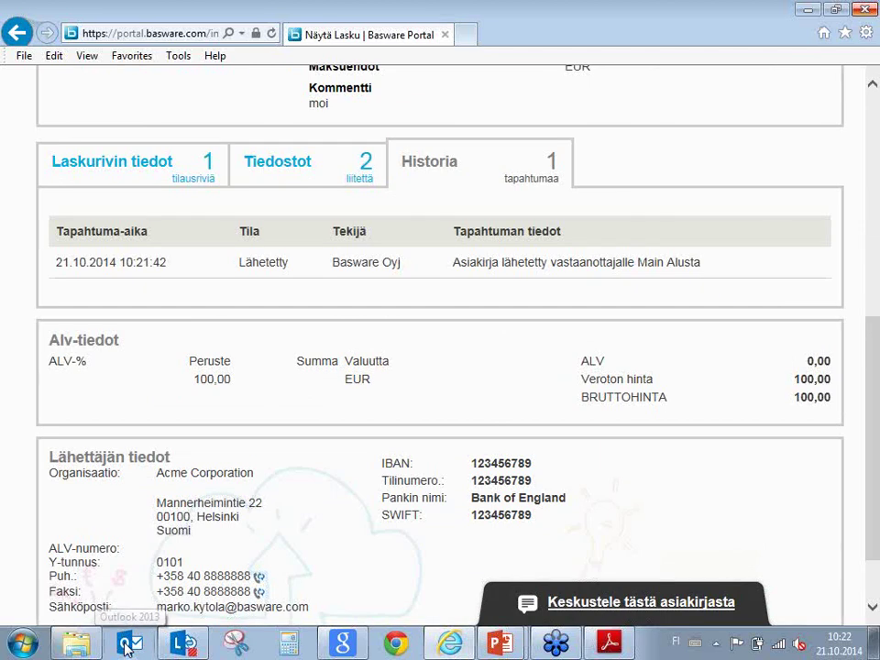
{"action": "mouse_move", "coordinate": [183, 645]}
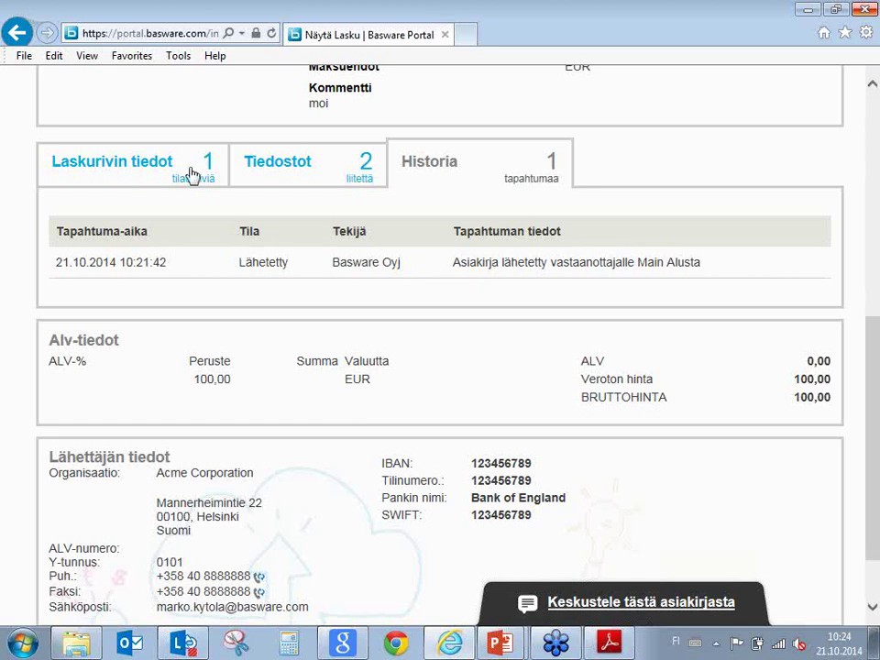
Convert invoice 1234 into a credit note
{"action": "left_click", "coordinate": [147, 165]}
{"action": "scroll", "coordinate": [147, 167], "scroll_direction": "up", "scroll_amount": 1}
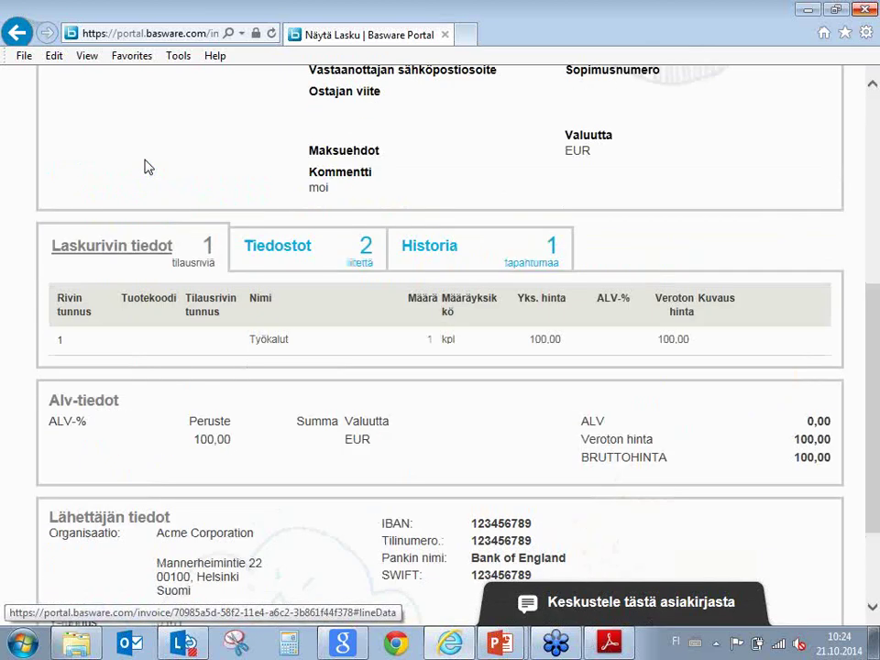
{"action": "scroll", "coordinate": [148, 167], "scroll_direction": "up", "scroll_amount": 5}
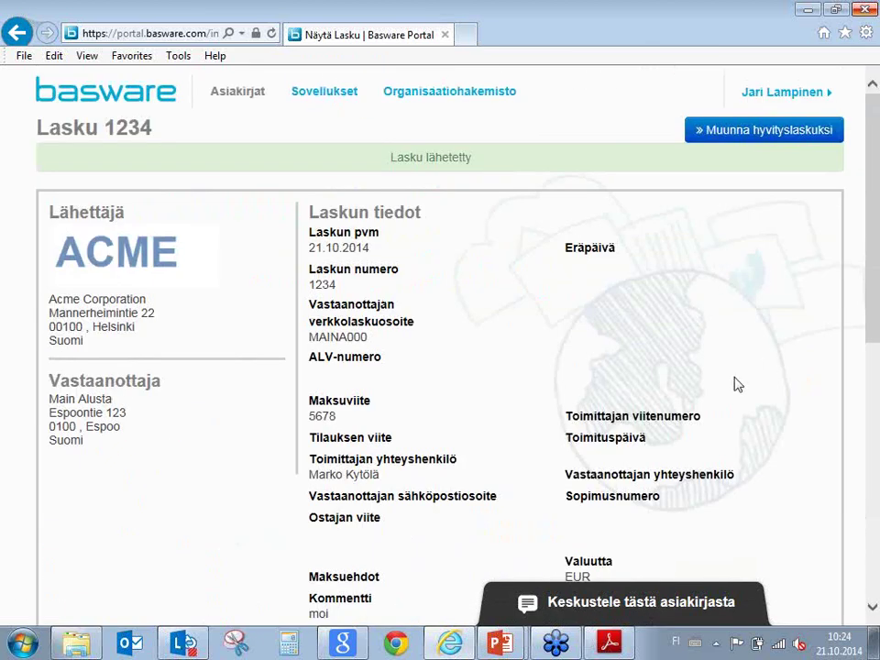
{"action": "left_click", "coordinate": [761, 136]}
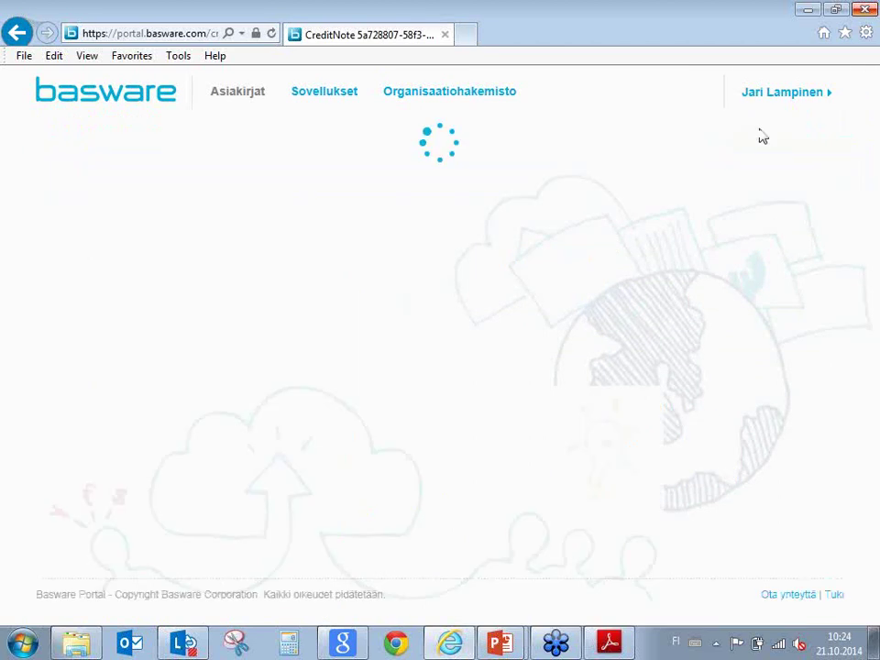
Number the credit note 123, attempt sending it, then save it as a draft
{"action": "left_click", "coordinate": [622, 246]}
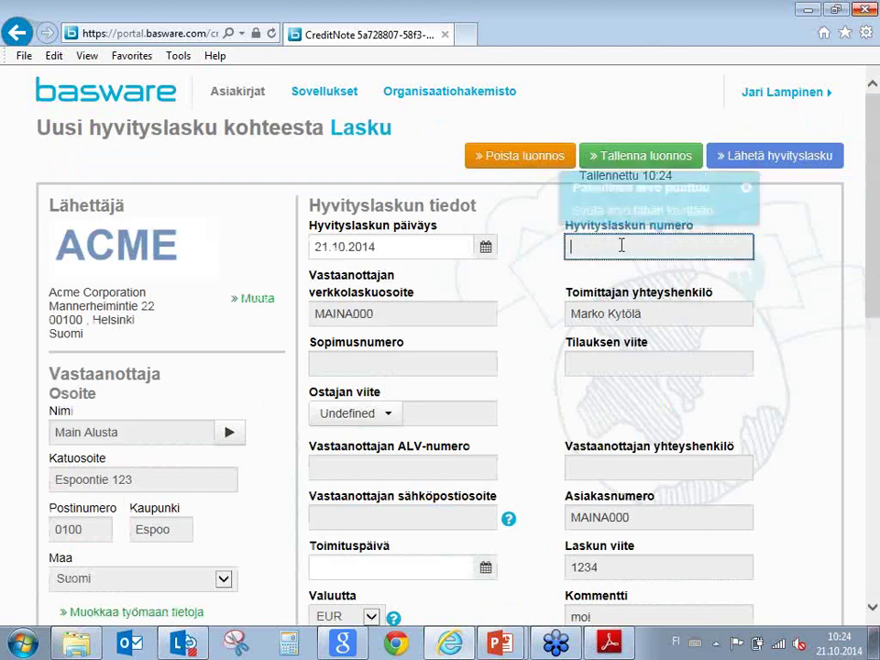
{"action": "scroll", "coordinate": [605, 252], "scroll_direction": "down", "scroll_amount": 3}
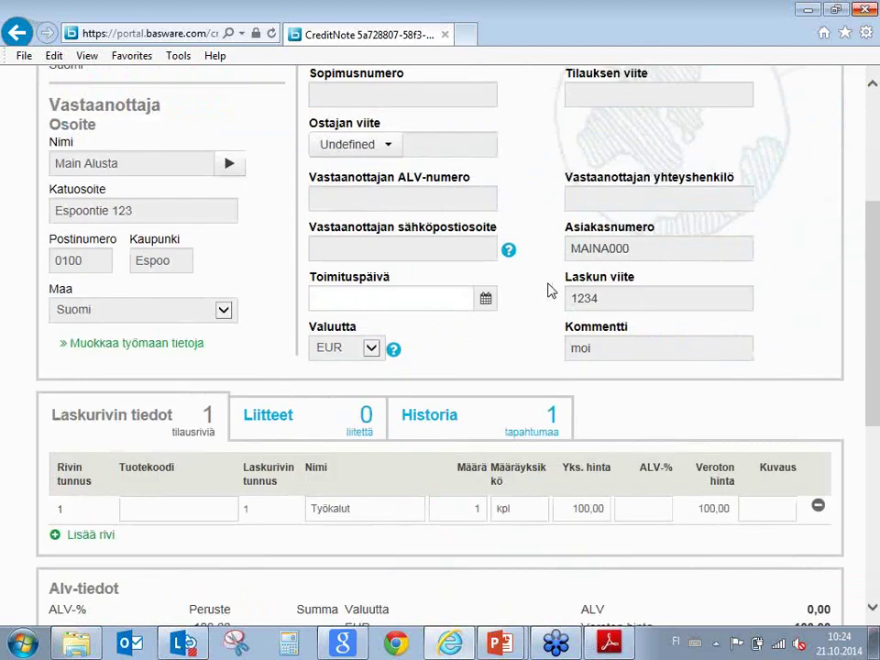
{"action": "scroll", "coordinate": [548, 289], "scroll_direction": "down", "scroll_amount": 2}
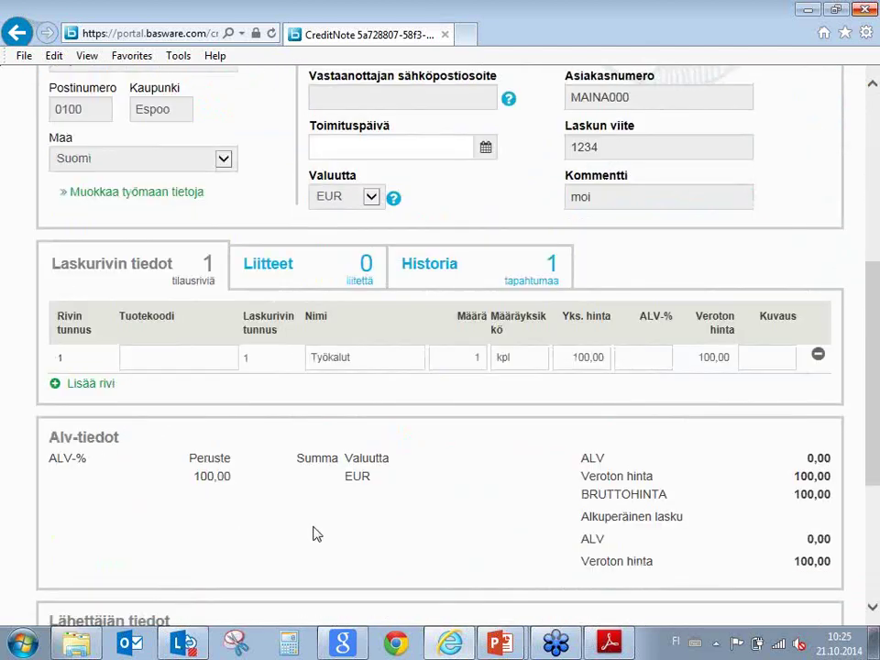
{"action": "scroll", "coordinate": [318, 536], "scroll_direction": "down", "scroll_amount": 3}
{"action": "scroll", "coordinate": [330, 523], "scroll_direction": "up", "scroll_amount": 7}
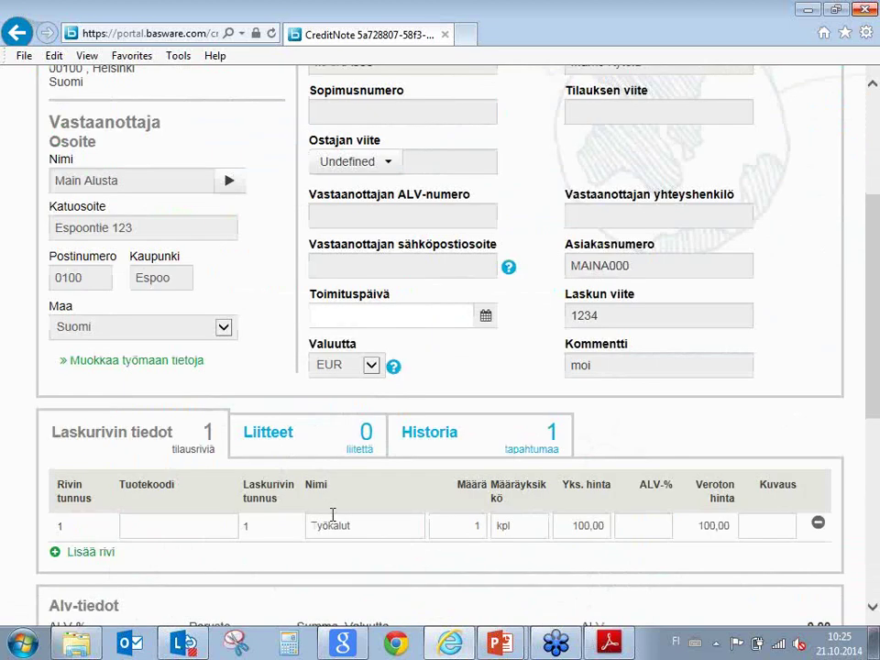
{"action": "type", "text": "123"}
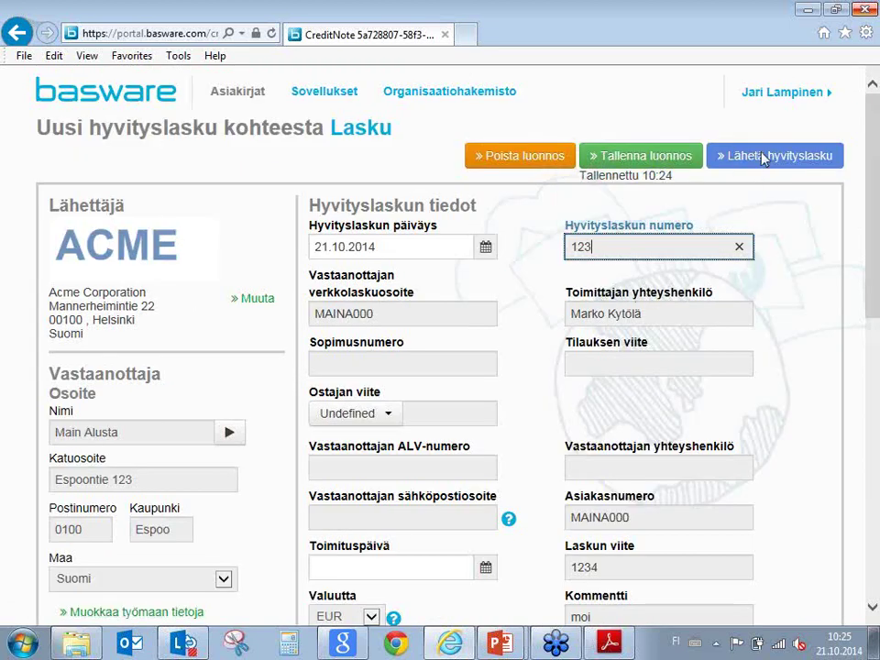
{"action": "left_click", "coordinate": [762, 157]}
{"action": "scroll", "coordinate": [707, 463], "scroll_direction": "down", "scroll_amount": 5}
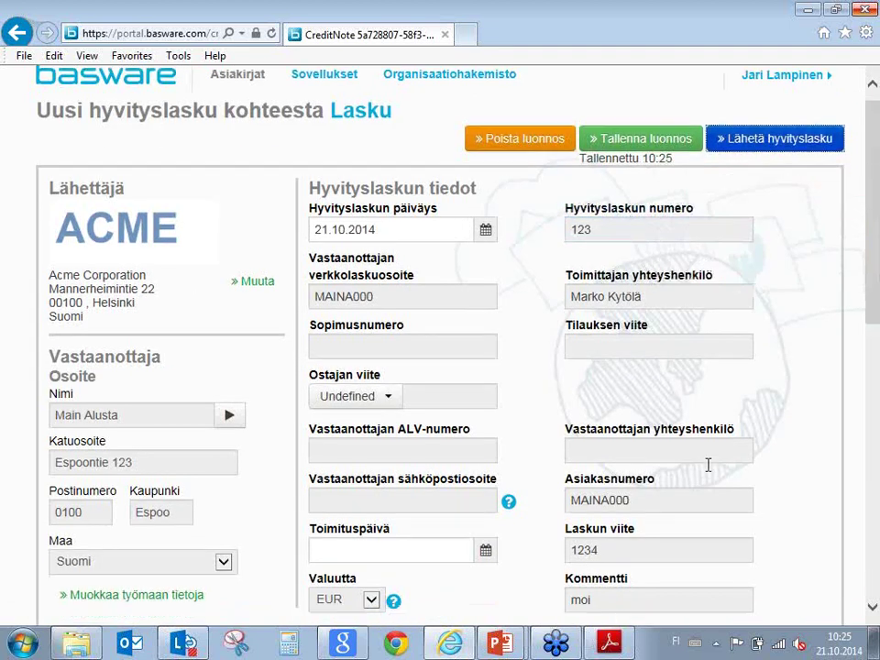
{"action": "scroll", "coordinate": [569, 481], "scroll_direction": "down", "scroll_amount": 3}
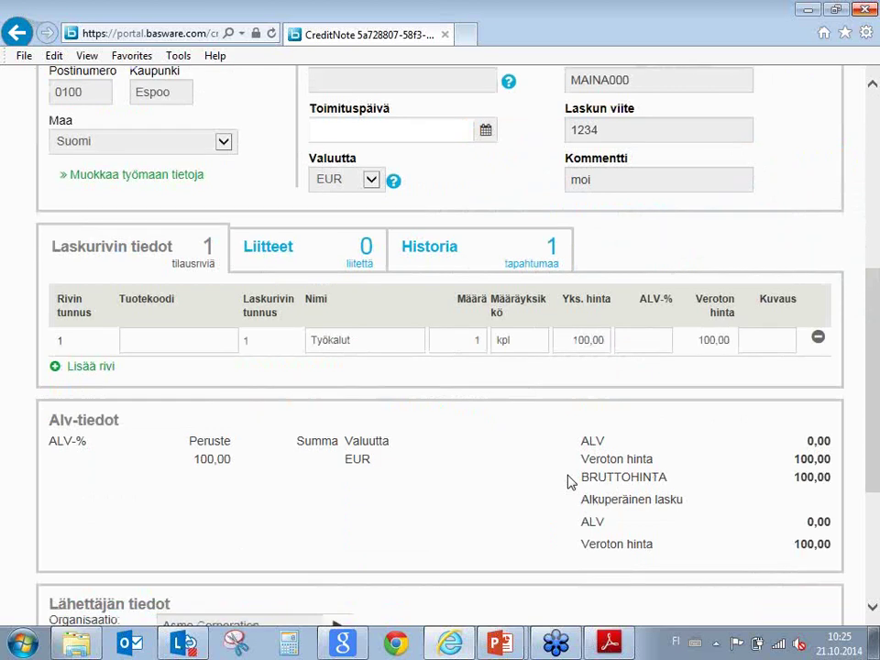
{"action": "scroll", "coordinate": [514, 454], "scroll_direction": "up", "scroll_amount": 8}
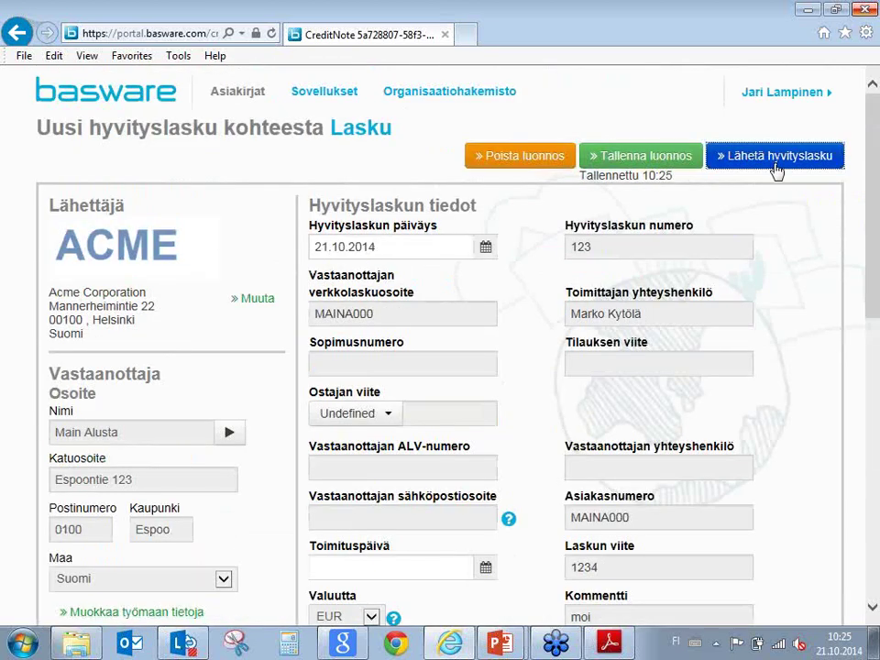
{"action": "left_click", "coordinate": [668, 160]}
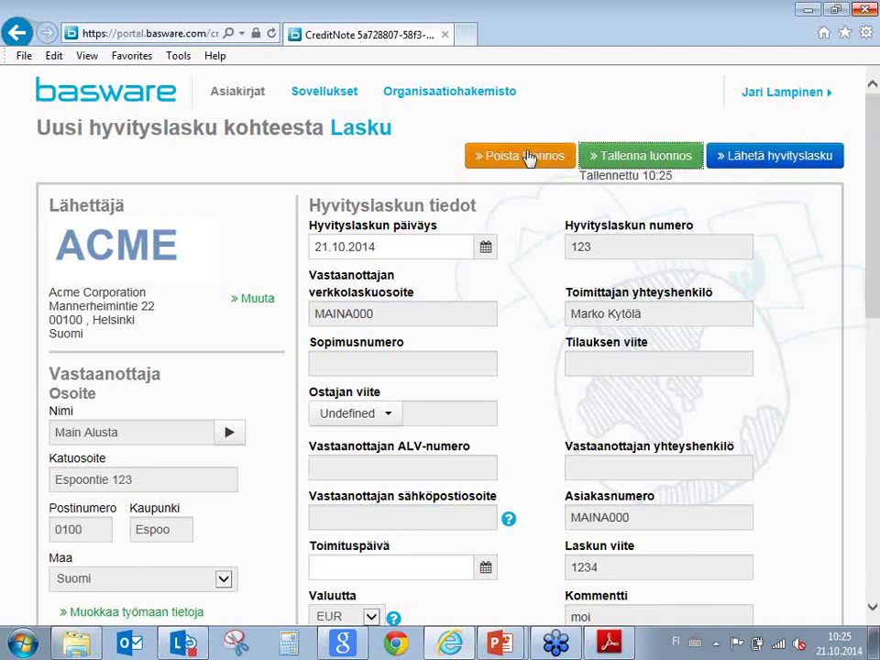
Open the Sovellukset page and browse tiles such as Apuri, Collaborate and Invoice Key-In
{"action": "left_click", "coordinate": [350, 106]}
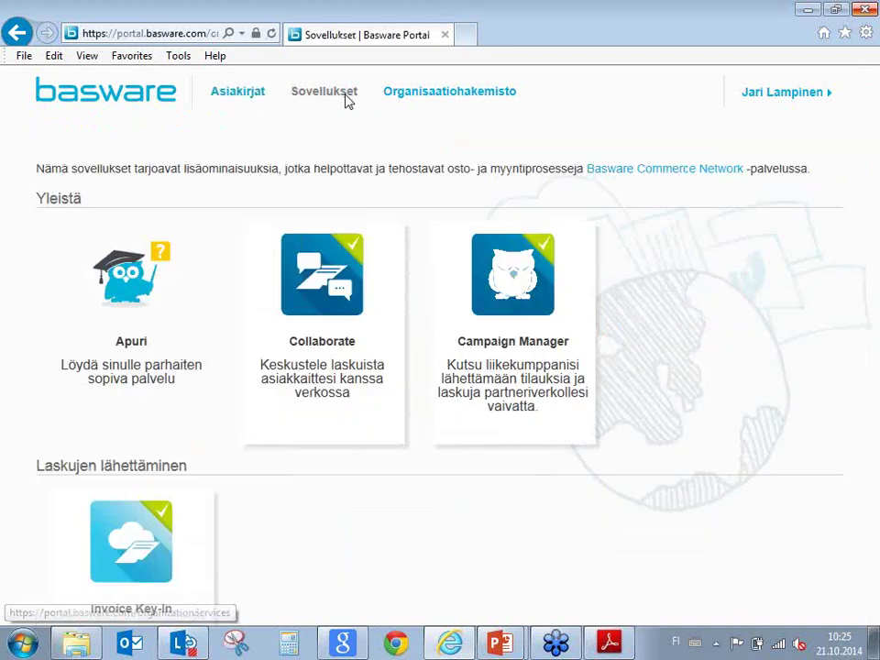
{"action": "scroll", "coordinate": [683, 403], "scroll_direction": "down", "scroll_amount": 3}
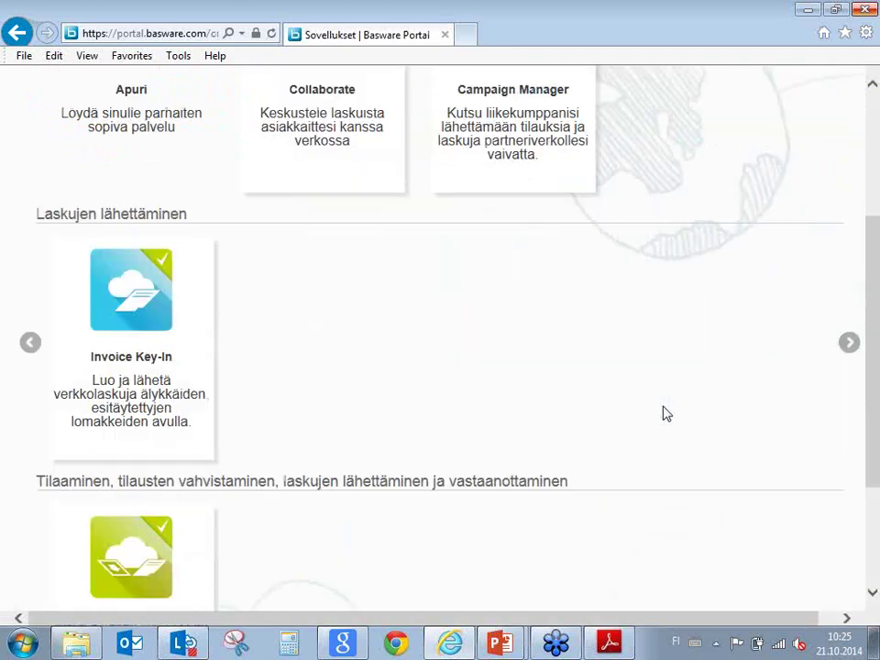
{"action": "scroll", "coordinate": [500, 362], "scroll_direction": "down", "scroll_amount": 2}
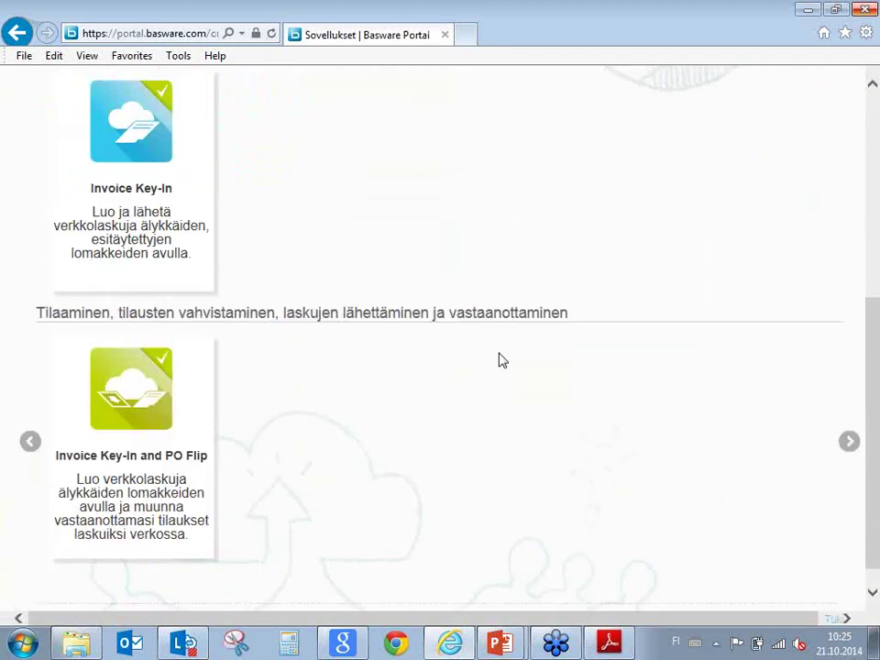
{"action": "scroll", "coordinate": [502, 378], "scroll_direction": "up", "scroll_amount": 5}
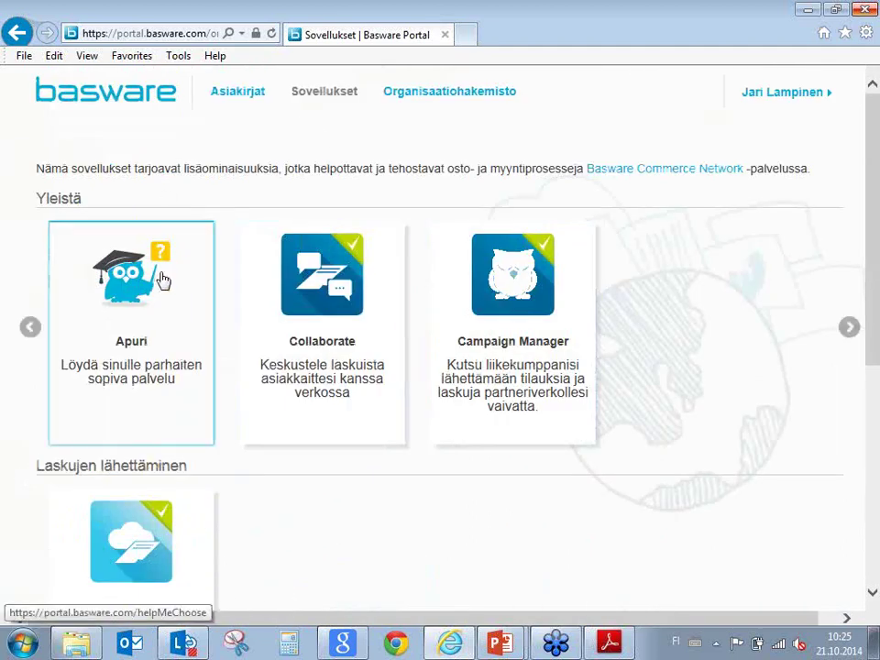
{"action": "scroll", "coordinate": [164, 281], "scroll_direction": "down", "scroll_amount": 2}
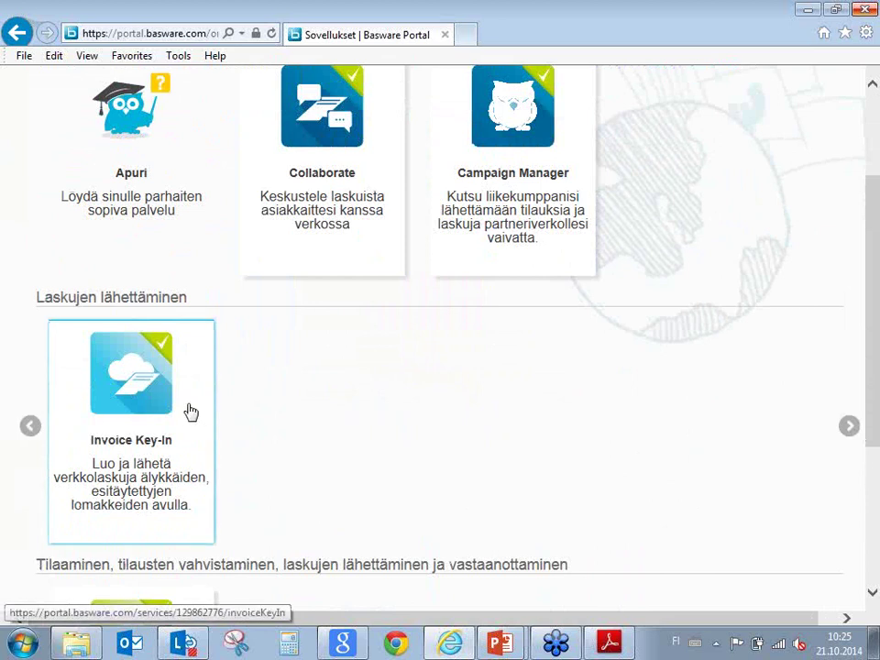
{"action": "scroll", "coordinate": [502, 466], "scroll_direction": "down", "scroll_amount": 3}
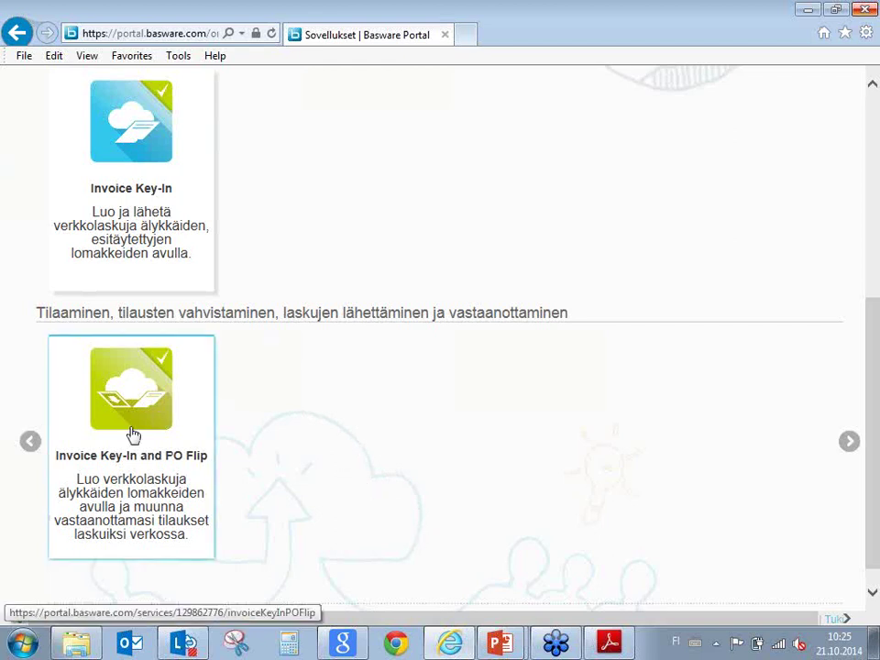
{"action": "scroll", "coordinate": [131, 435], "scroll_direction": "up", "scroll_amount": 5}
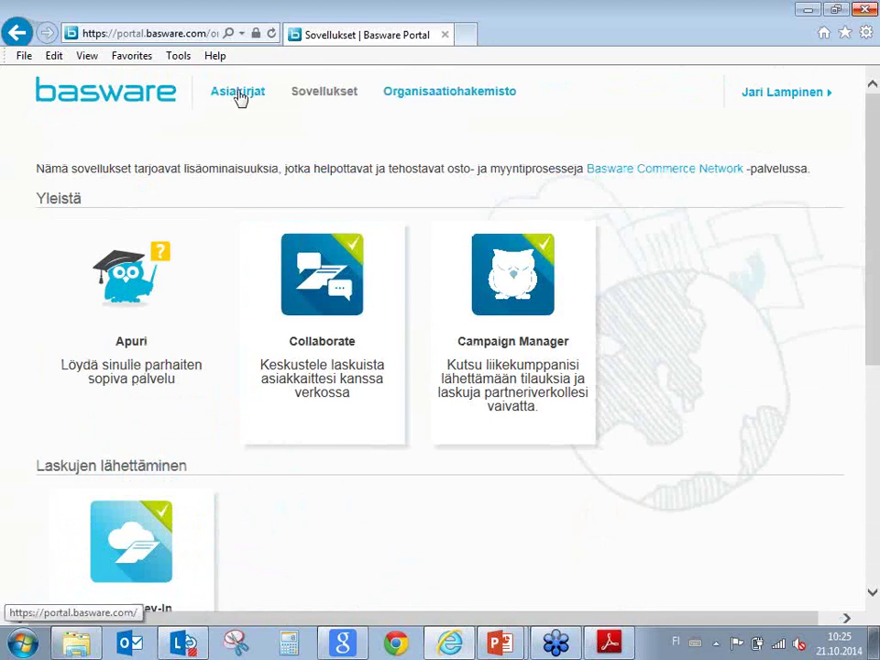
Open the Asiakirjat document list and remove its Aikaväli date-range filter
{"action": "left_click", "coordinate": [237, 96]}
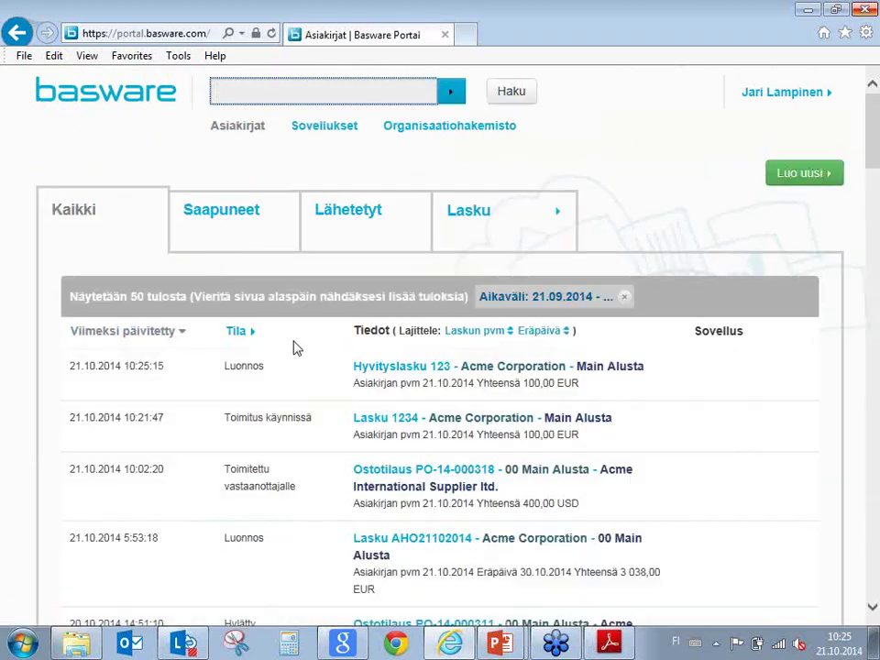
{"action": "scroll", "coordinate": [296, 373], "scroll_direction": "down", "scroll_amount": 1}
{"action": "scroll", "coordinate": [296, 373], "scroll_direction": "down", "scroll_amount": 1}
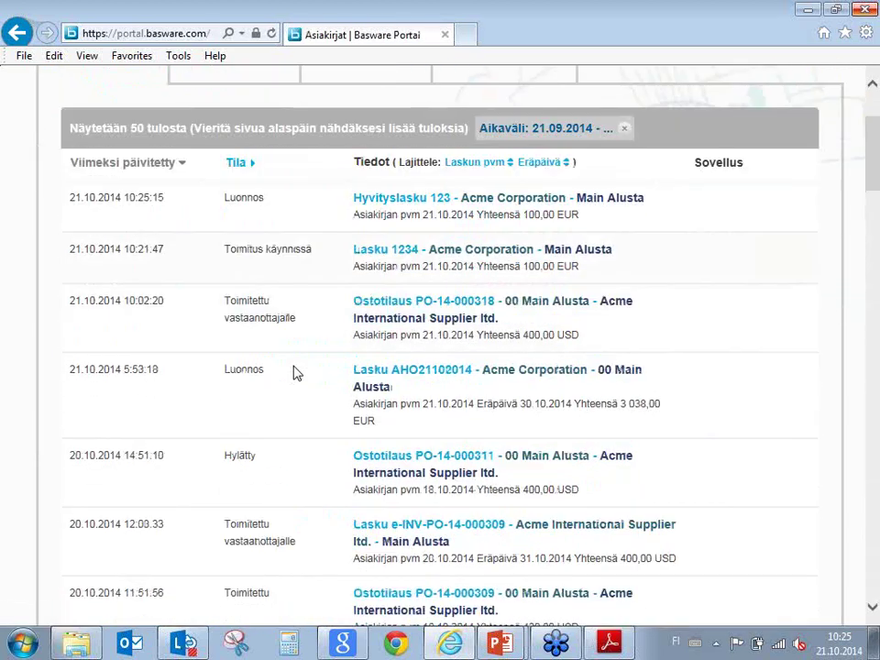
{"action": "scroll", "coordinate": [297, 373], "scroll_direction": "up", "scroll_amount": 2}
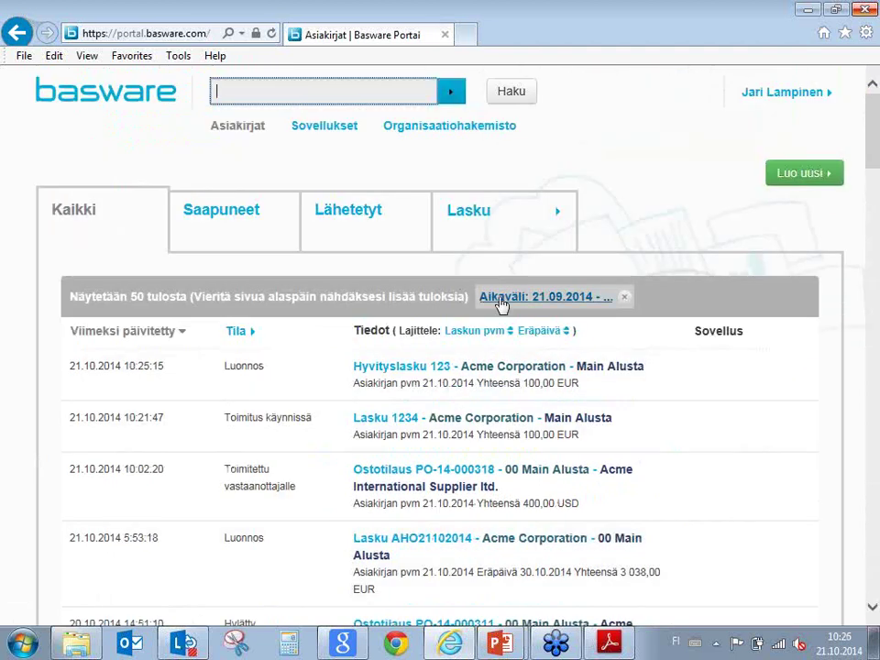
{"action": "left_click", "coordinate": [624, 297]}
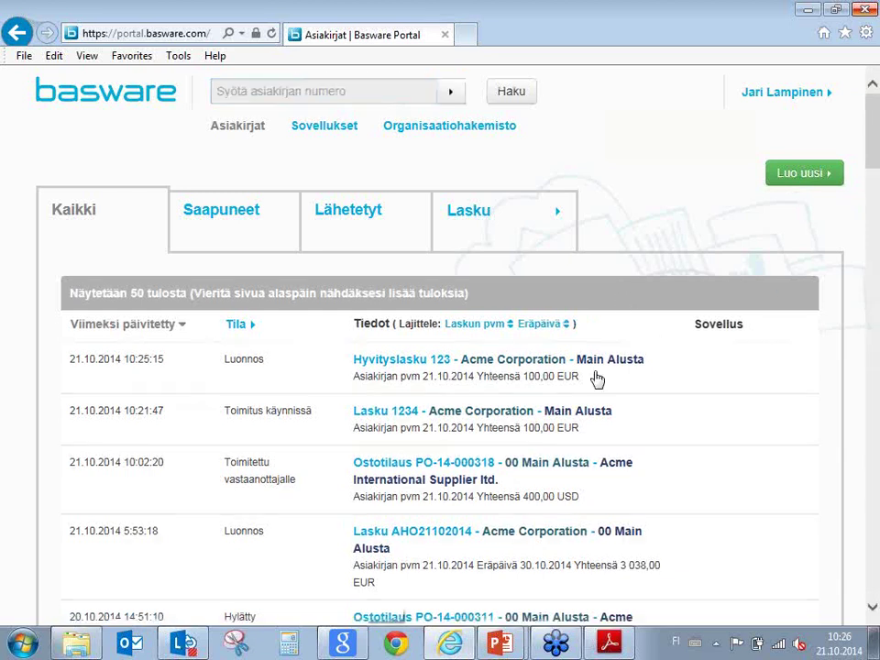
Sort by Eräpäivä, then Laskun pvm, and show only Saapuneet received documents
{"action": "left_click", "coordinate": [537, 328]}
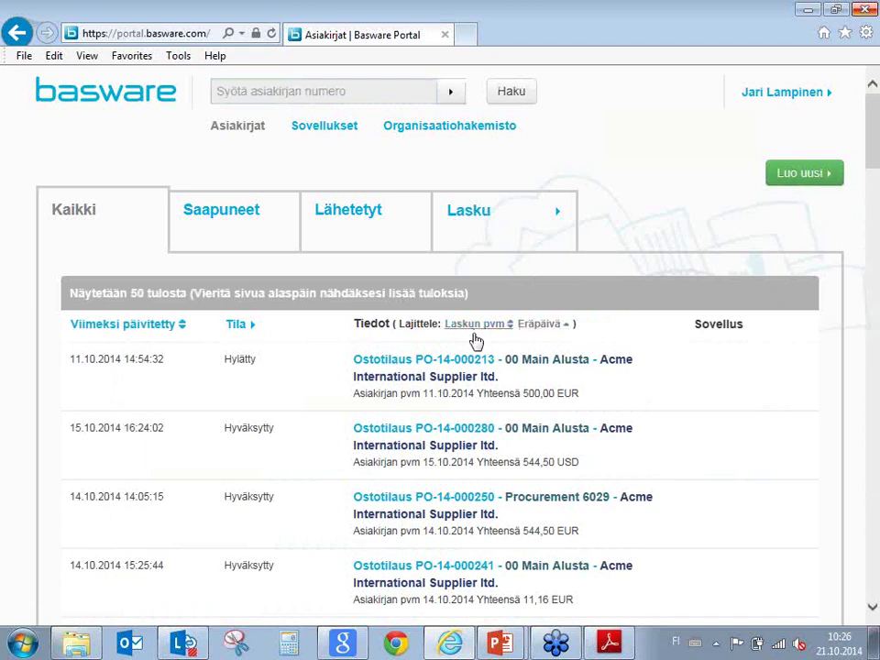
{"action": "left_click", "coordinate": [468, 328]}
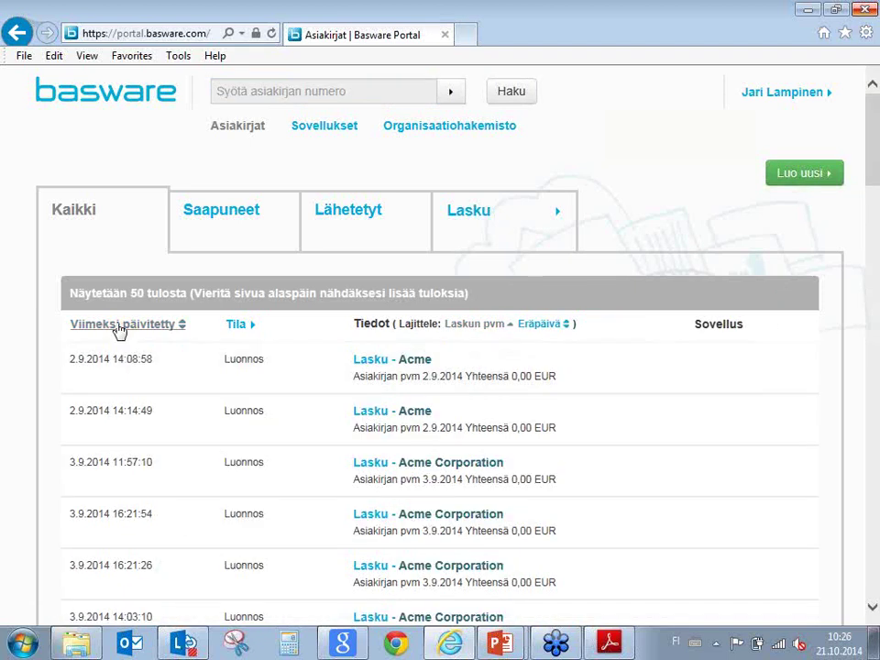
{"action": "left_click", "coordinate": [222, 210]}
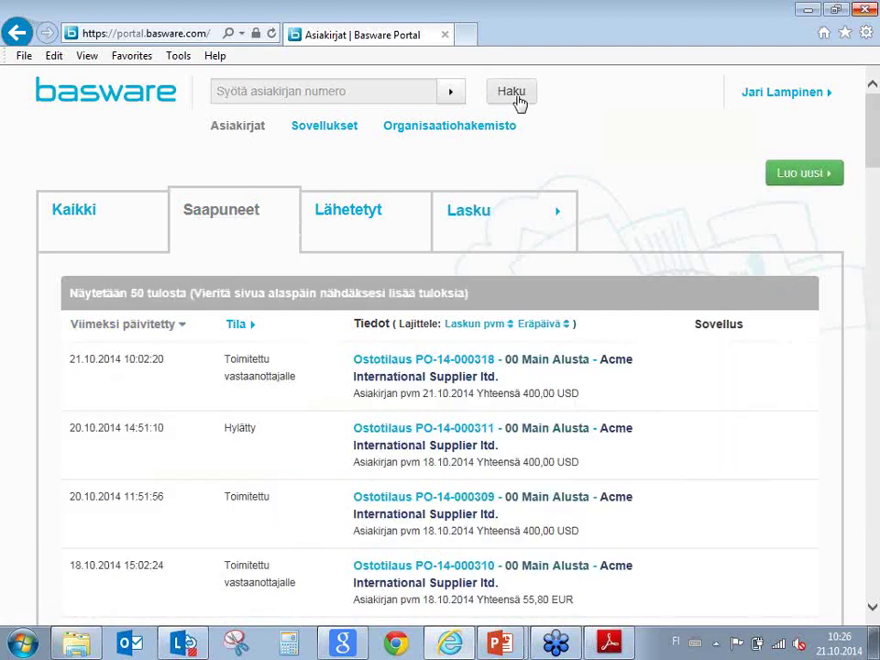
Scroll the Saapuneet list, return to the top, and switch to the Kaikki tab's 50 documents
{"action": "scroll", "coordinate": [346, 325], "scroll_direction": "down", "scroll_amount": 2}
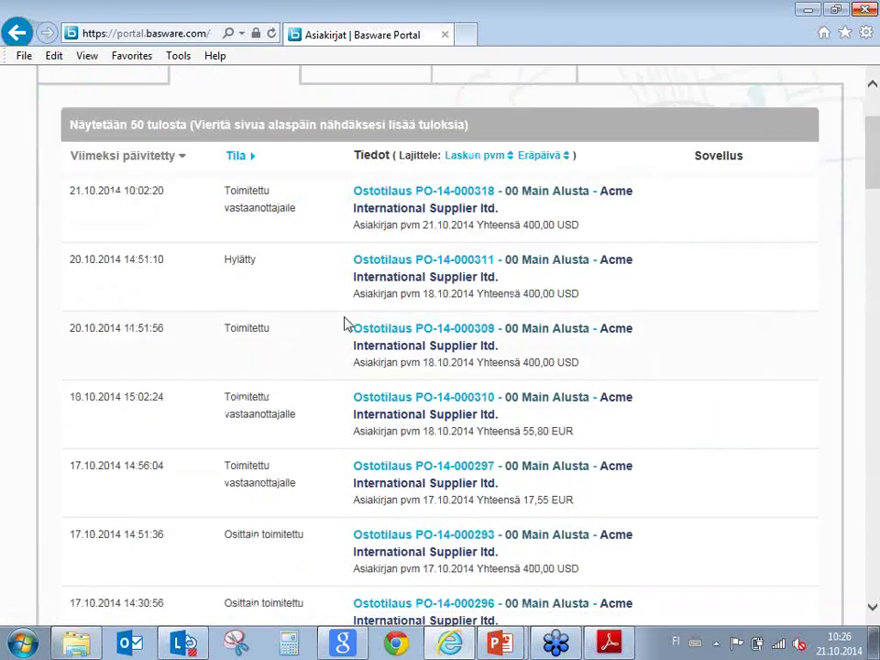
{"action": "scroll", "coordinate": [346, 330], "scroll_direction": "down", "scroll_amount": 12}
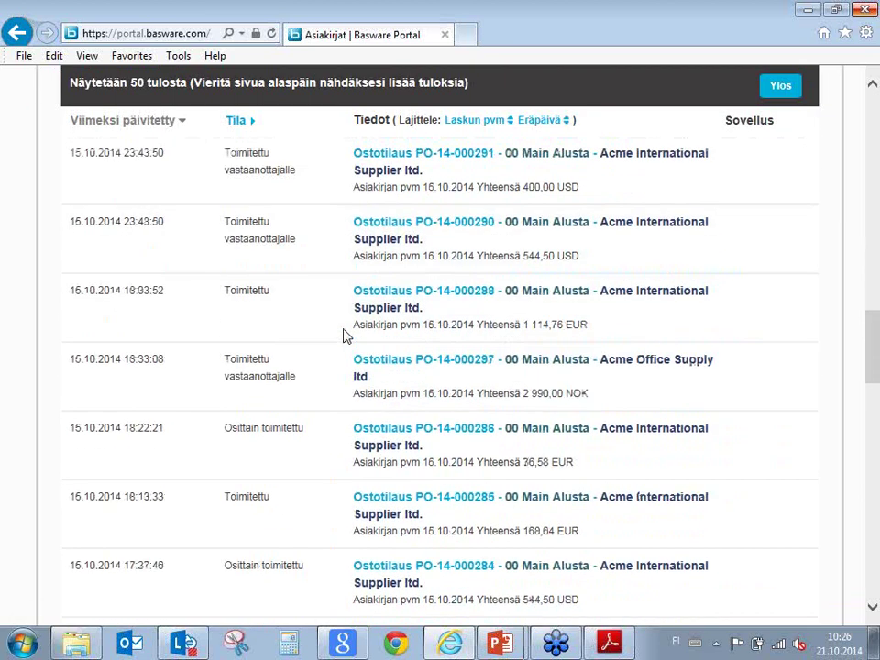
{"action": "scroll", "coordinate": [345, 337], "scroll_direction": "down", "scroll_amount": 15}
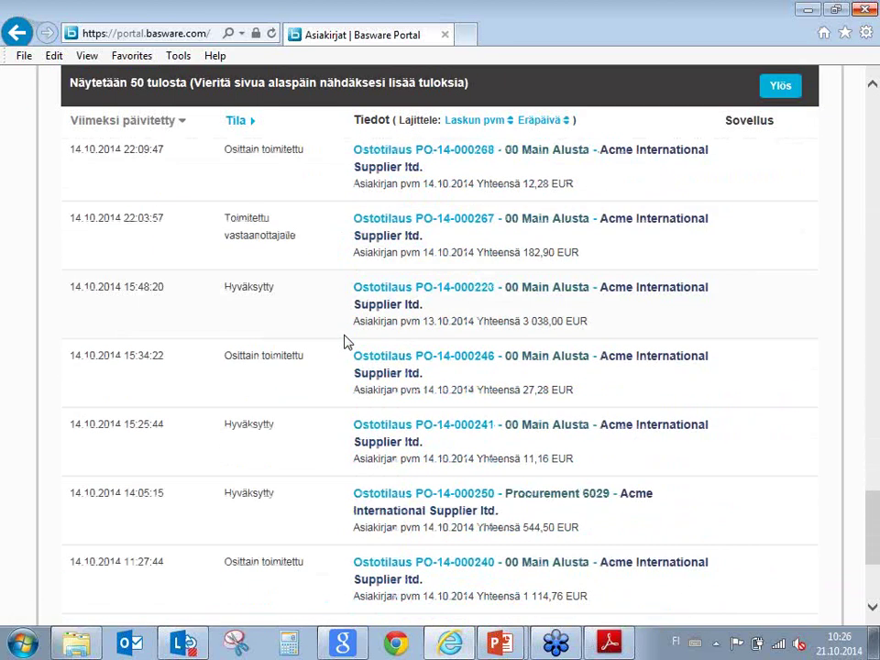
{"action": "scroll", "coordinate": [346, 341], "scroll_direction": "down", "scroll_amount": 3}
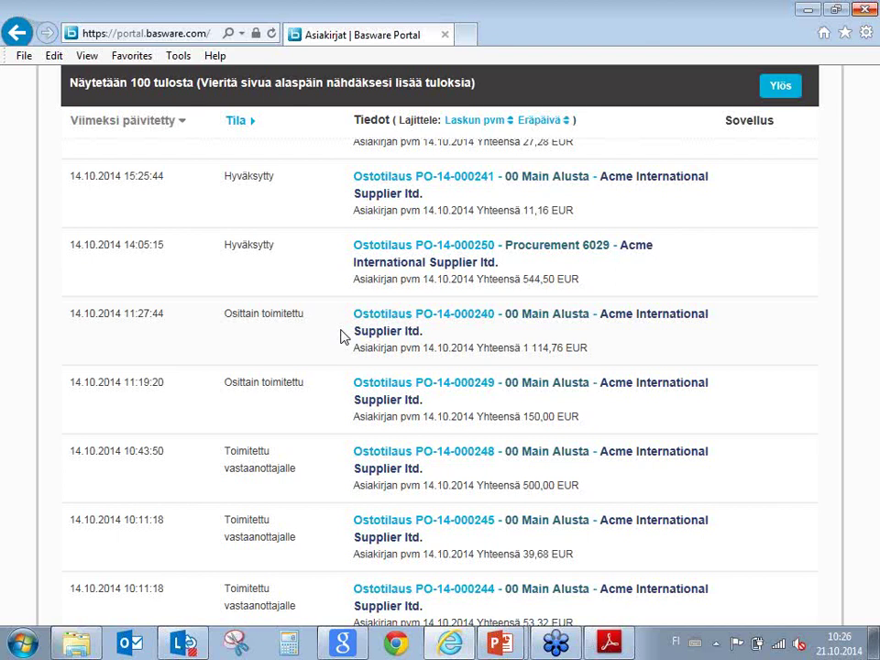
{"action": "left_click", "coordinate": [781, 87]}
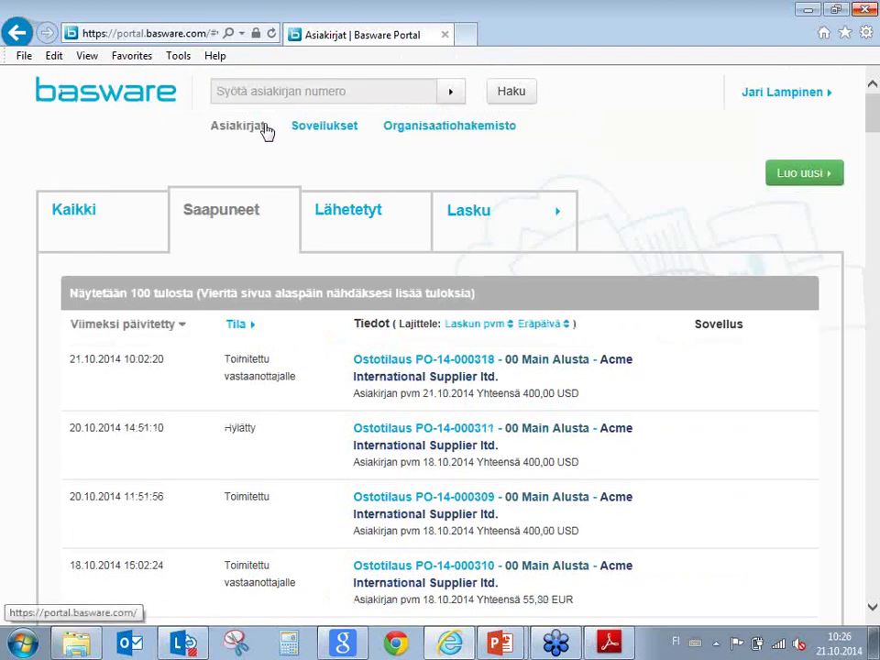
{"action": "left_click", "coordinate": [98, 222]}
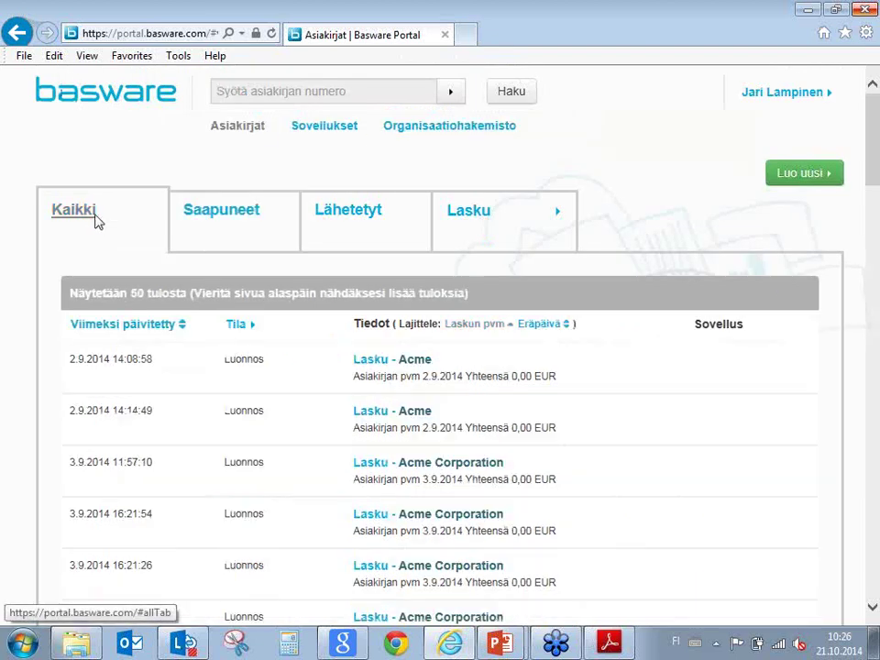